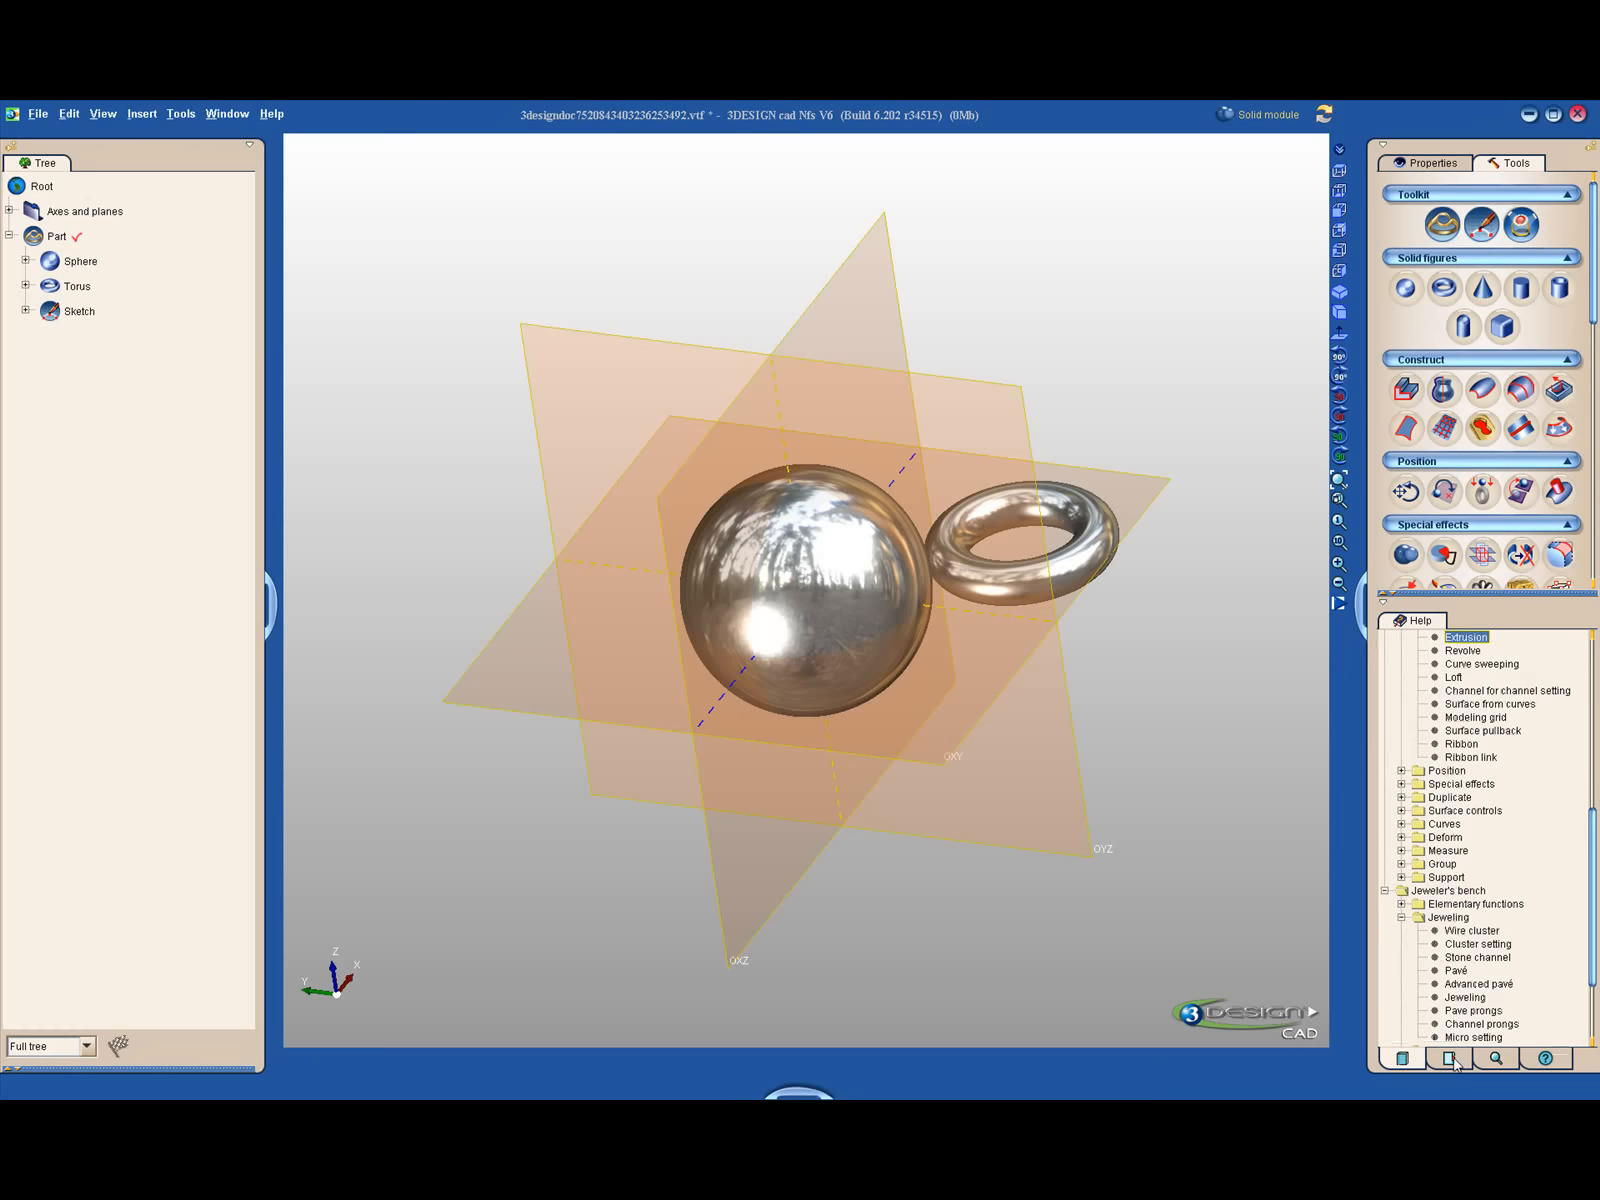
# - Read the built-in help page for the Magic Solid tool, including its example illustration
pyautogui.click(1496, 1065)
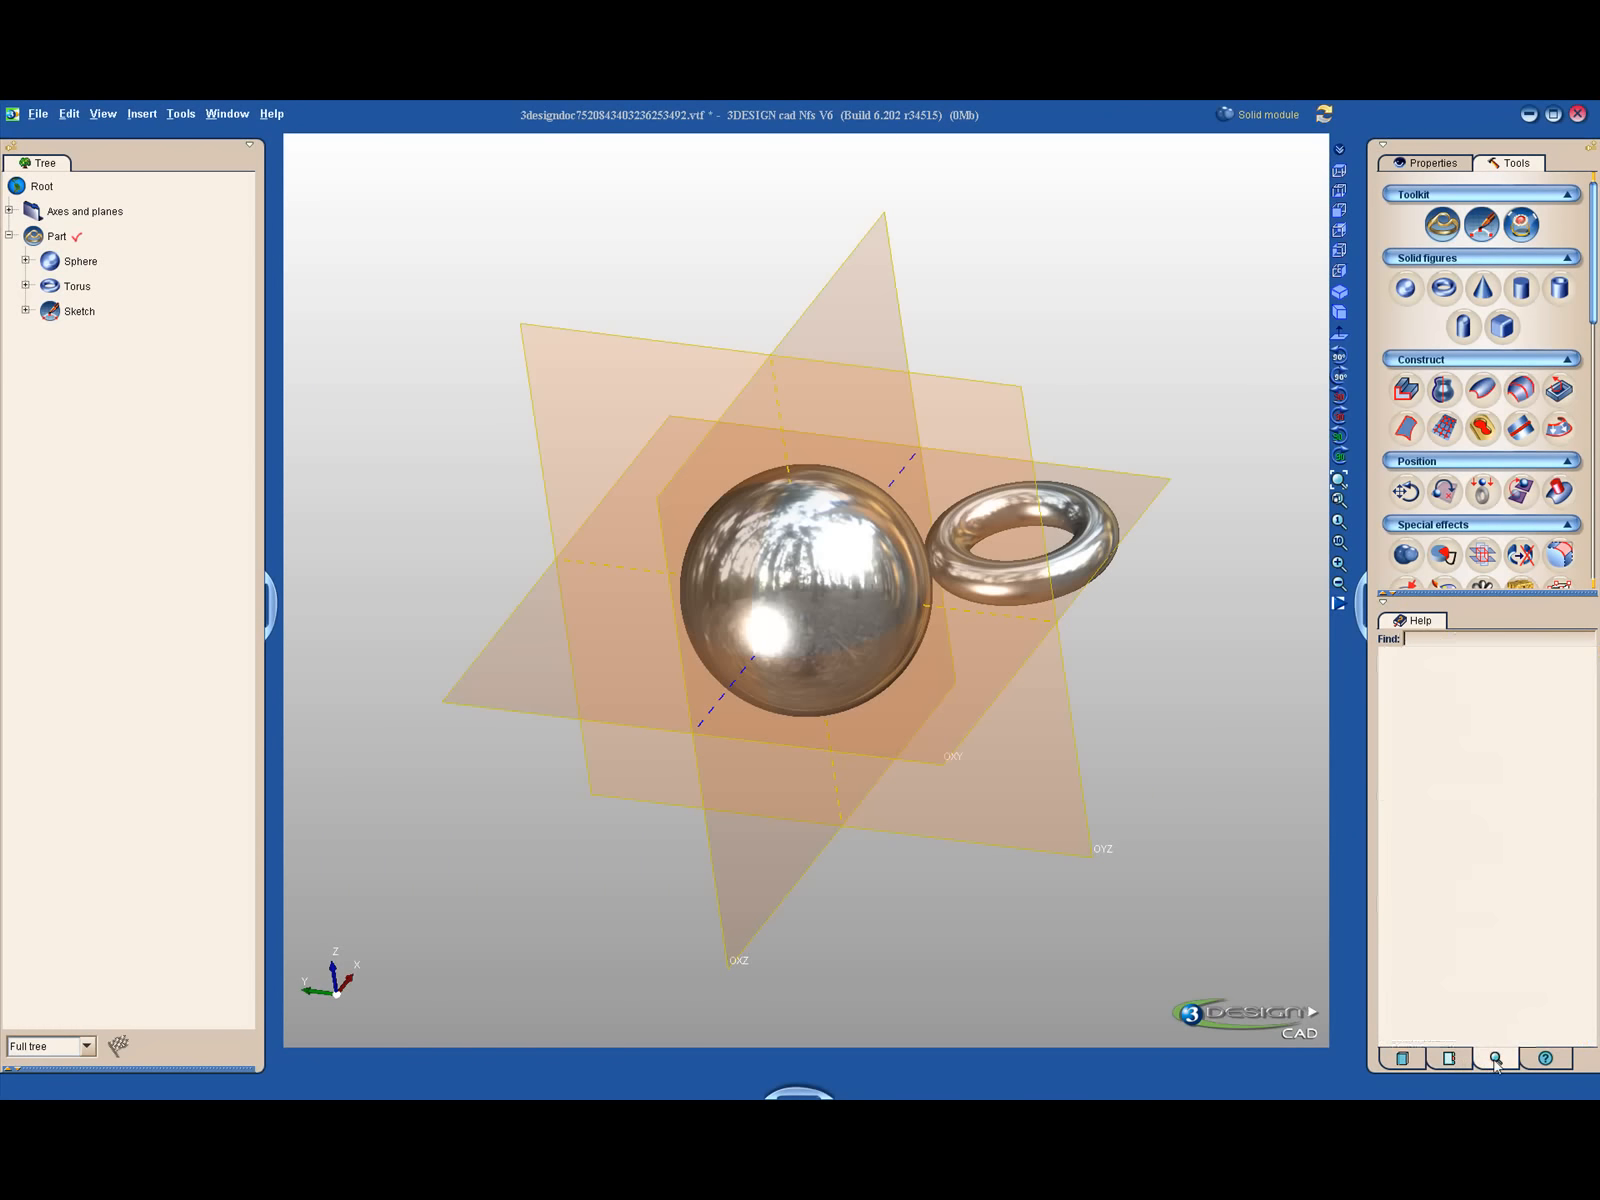
pyautogui.click(1543, 1064)
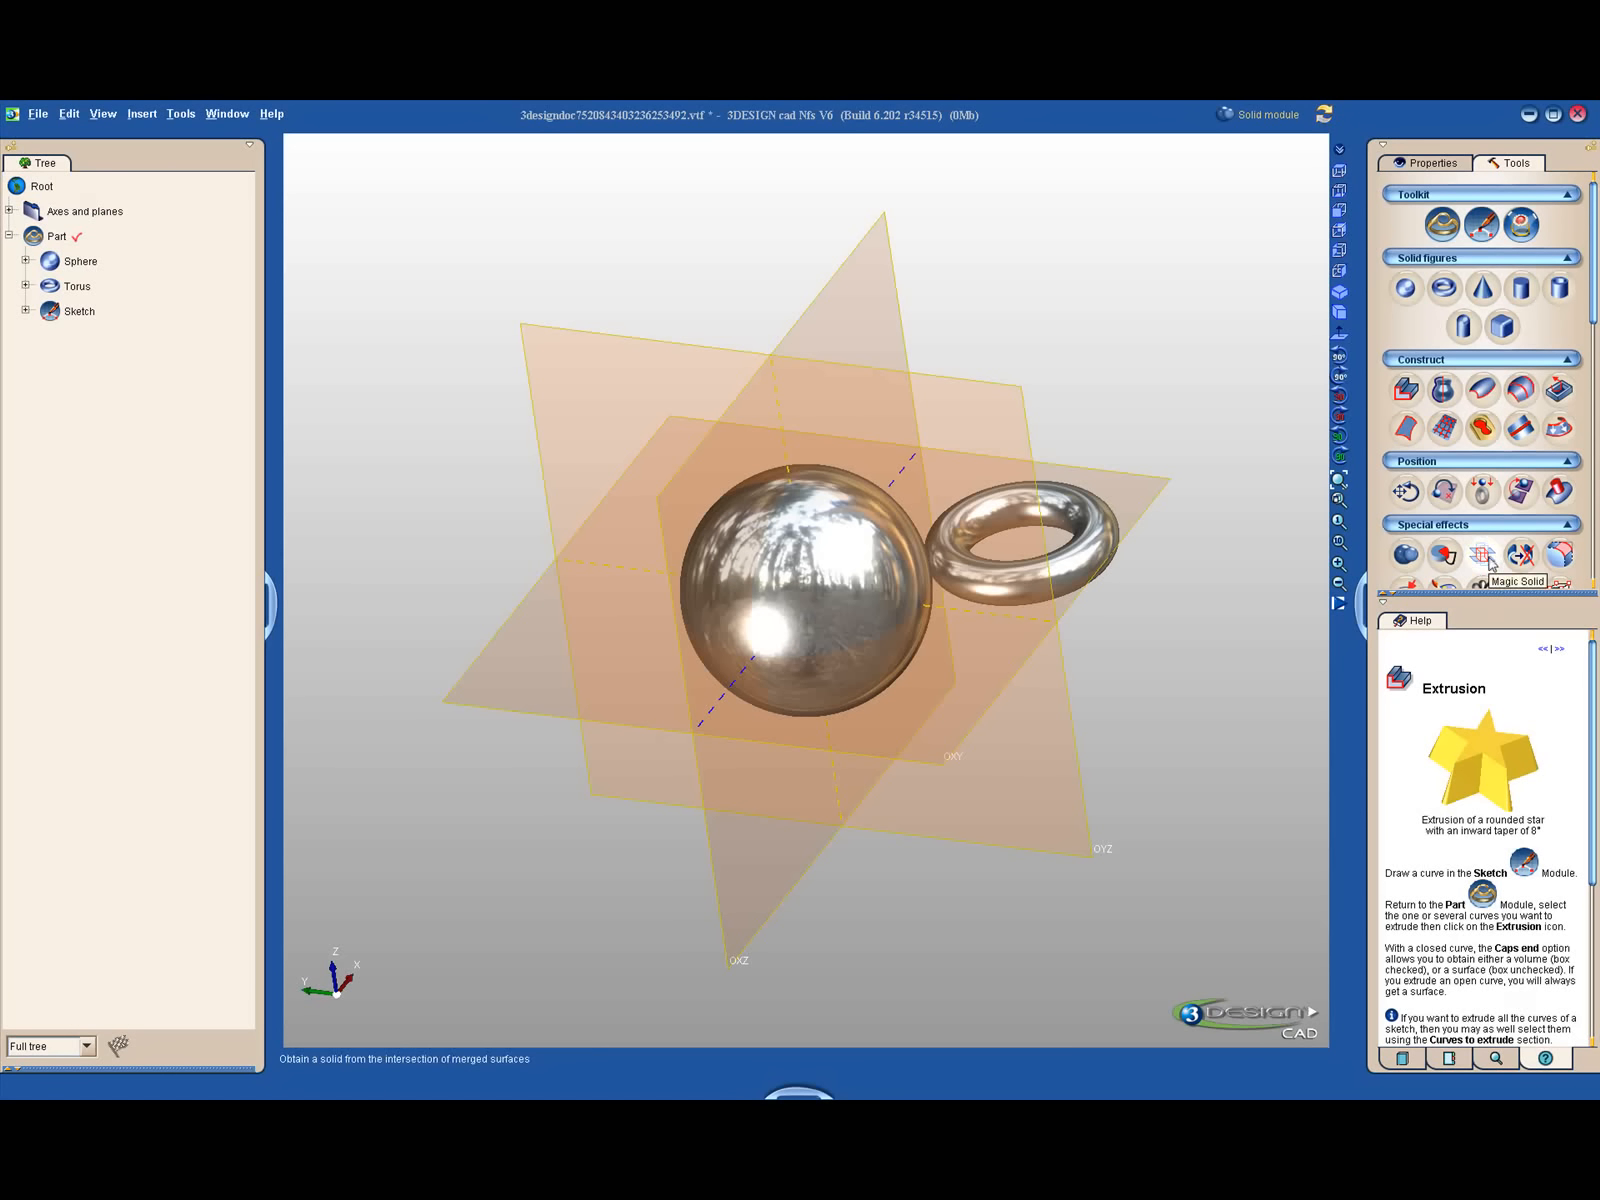
pyautogui.moveTo(1490, 562)
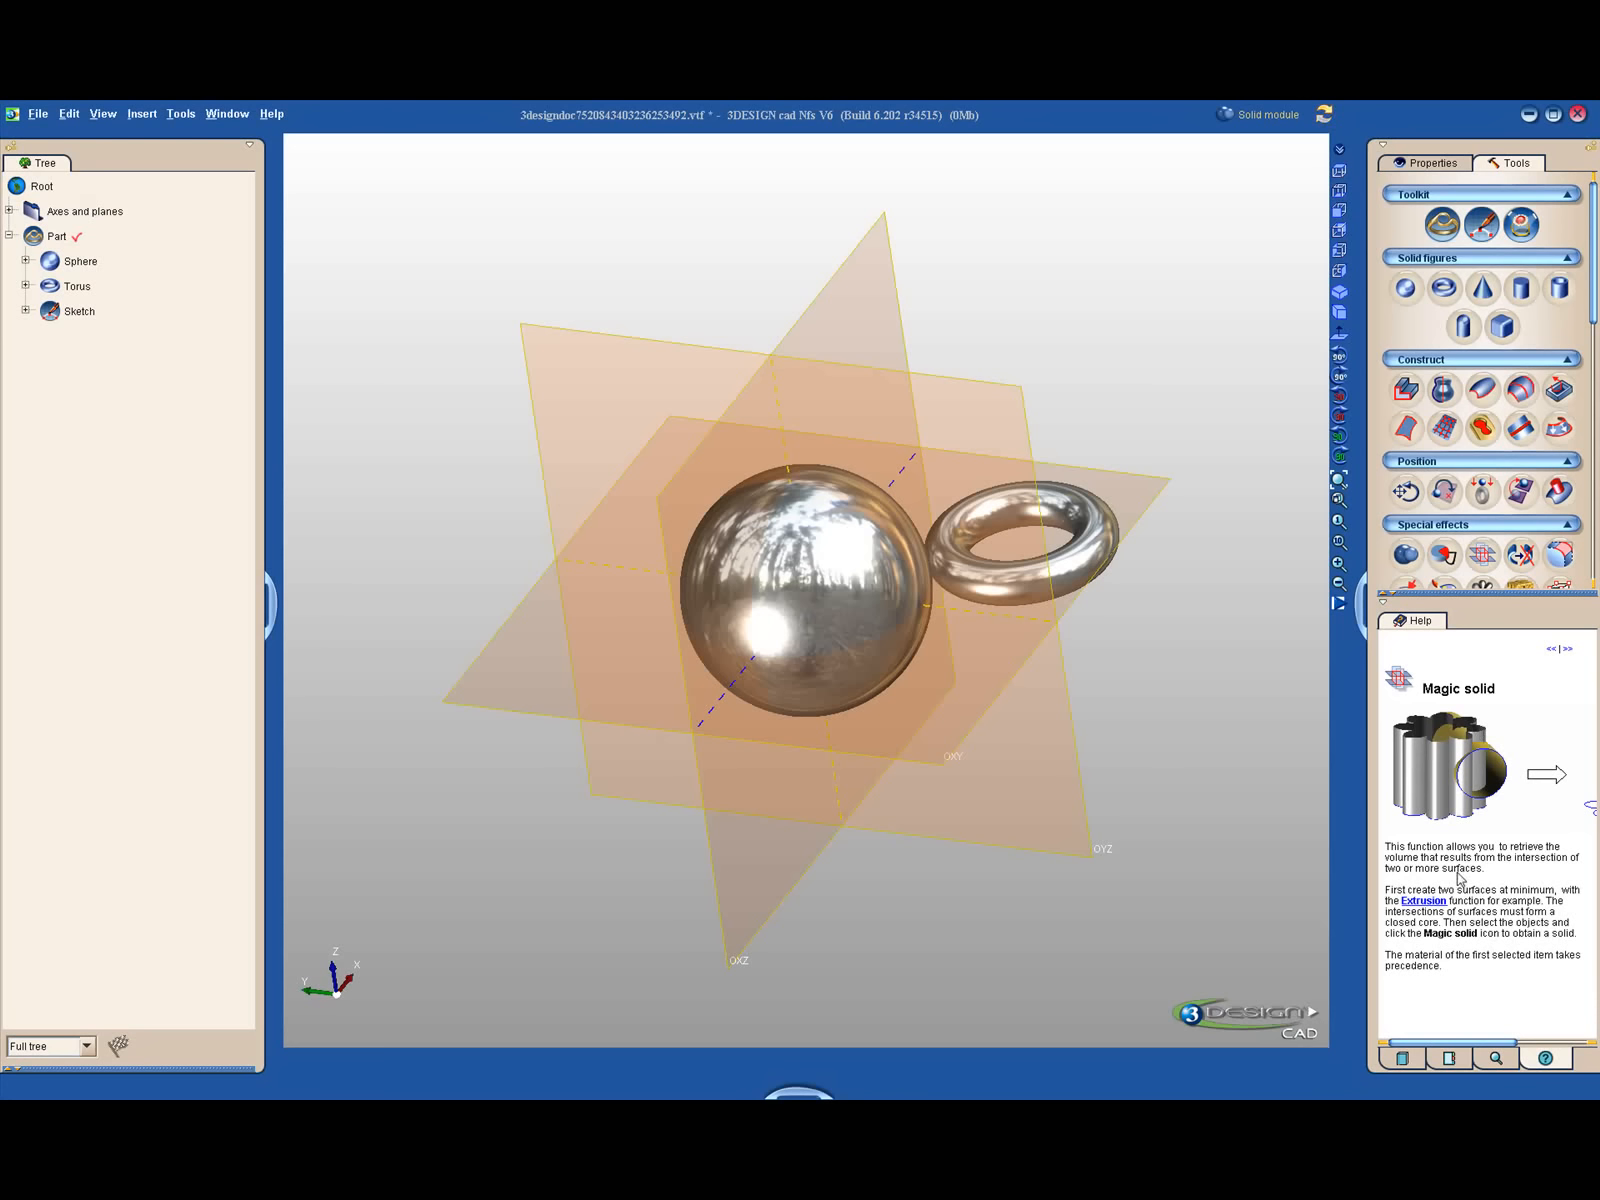
pyautogui.hscroll(4, 1460, 869)
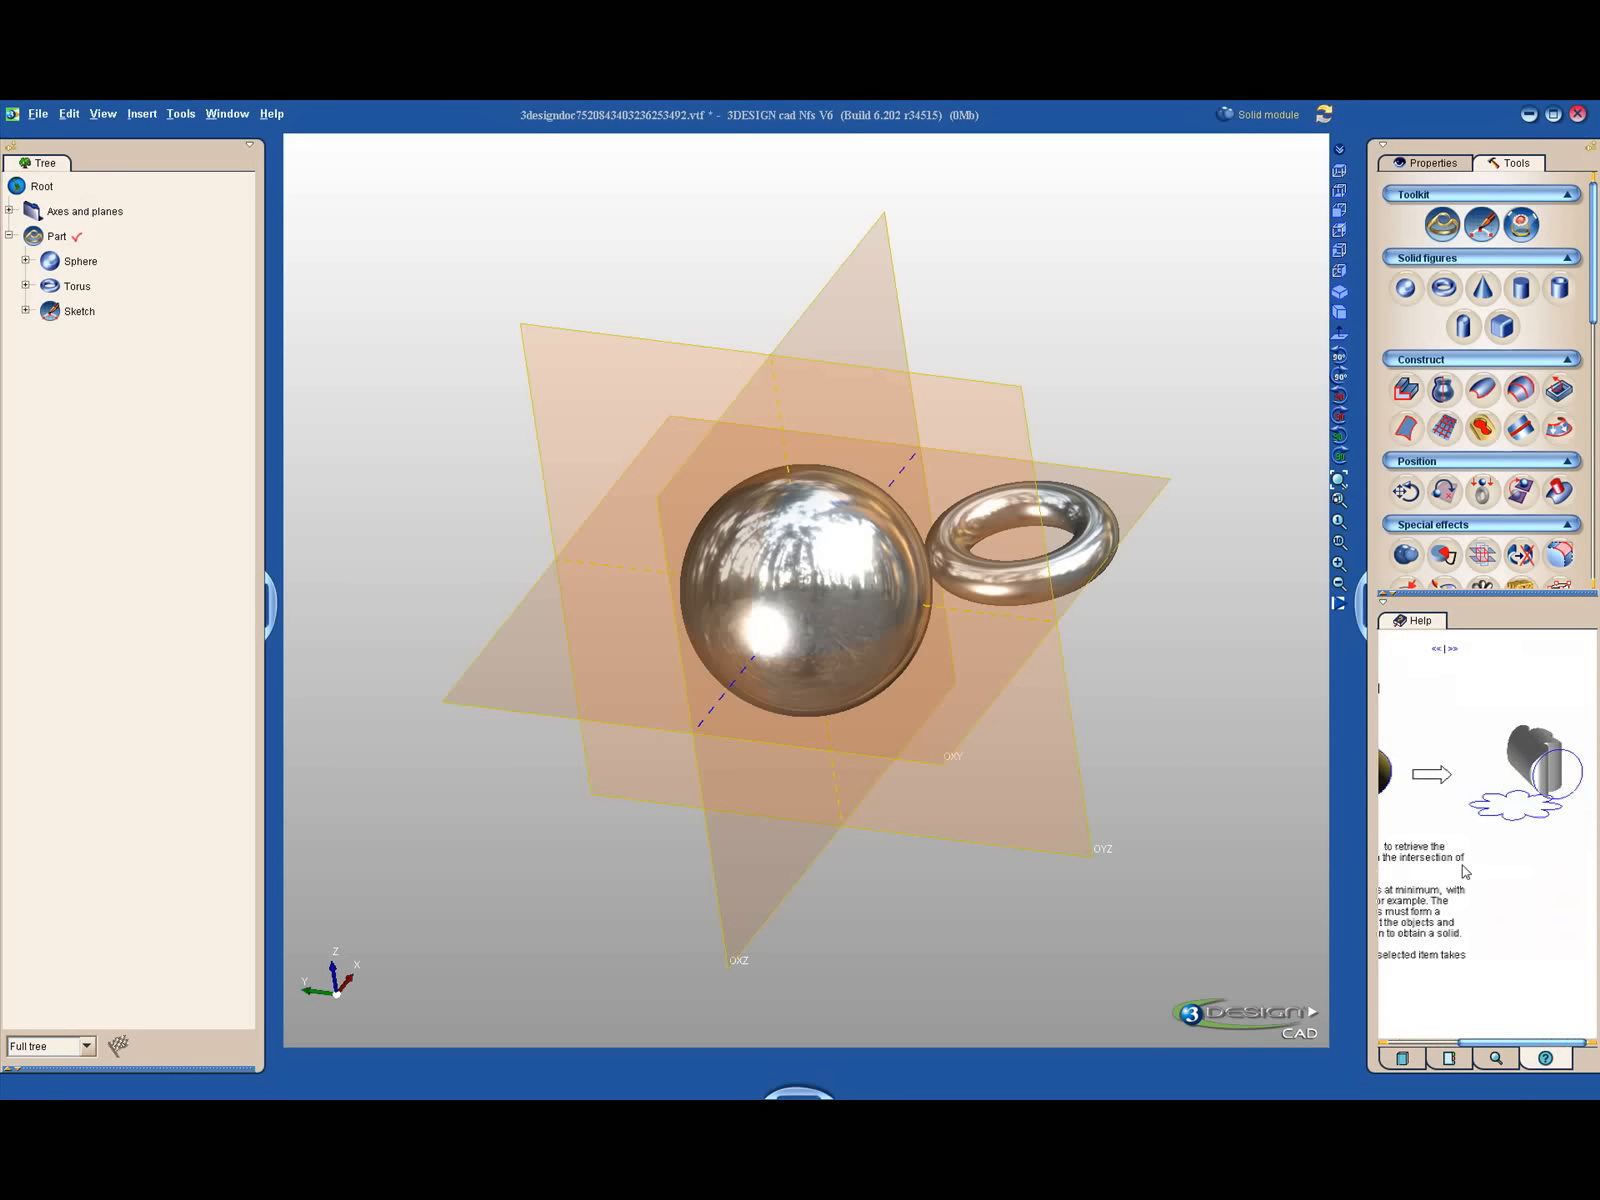
pyautogui.hscroll(-3, 1463, 870)
pyautogui.moveTo(1484, 600); pyautogui.dragTo(1478, 740)
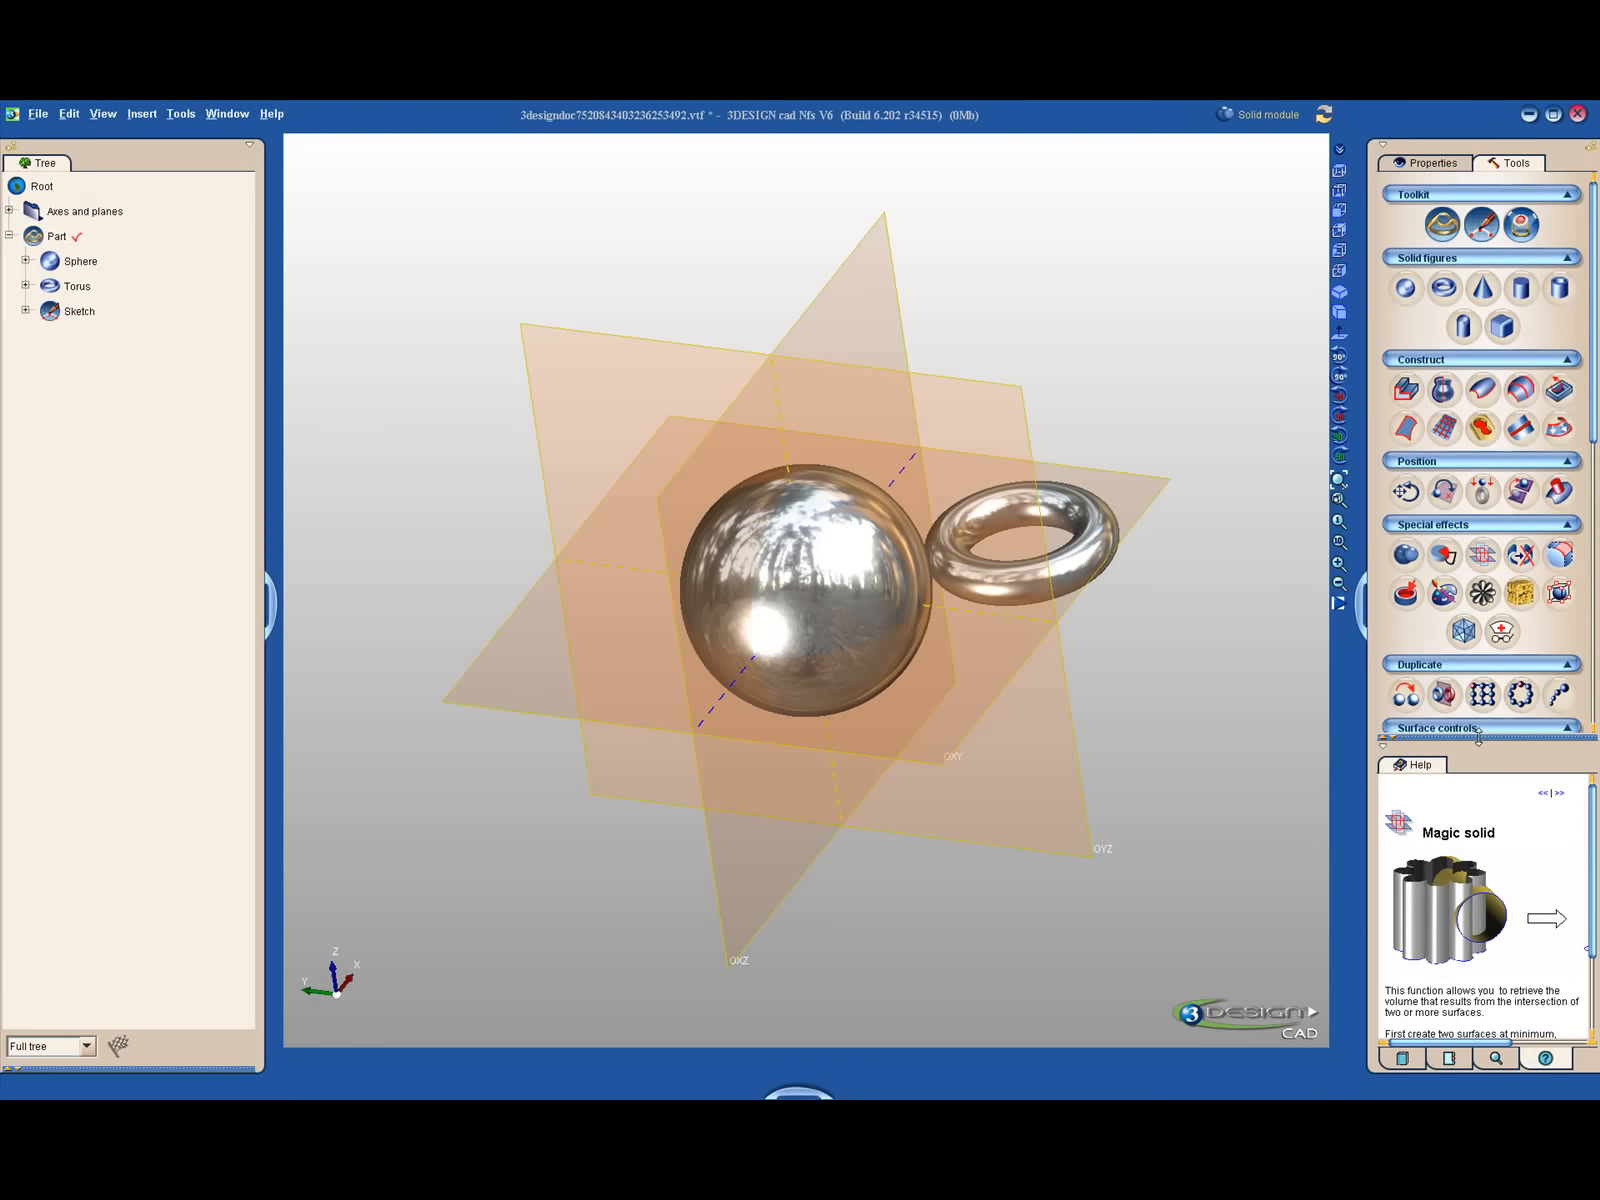
# - Switch to the Jeweler's bench module and read the Advanced pavé help page through to its Implicit jeweling section
pyautogui.click(1258, 118)
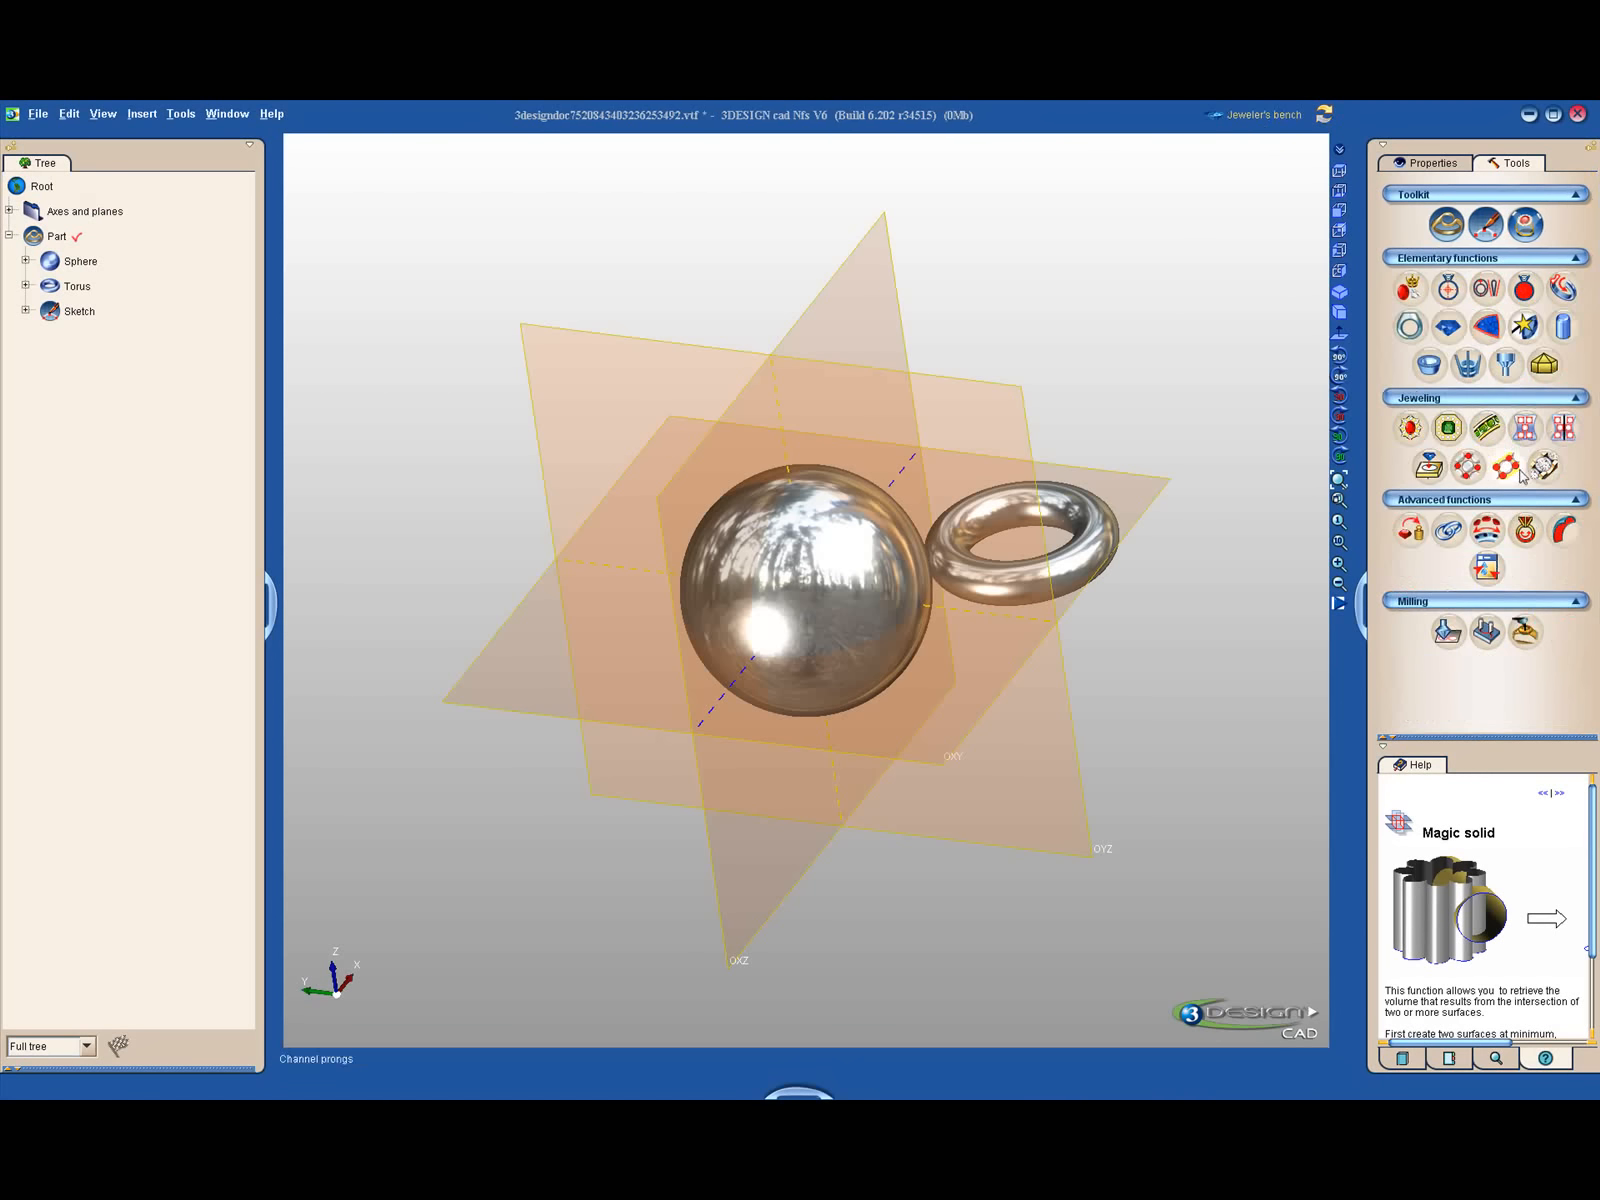
pyautogui.click(1560, 430)
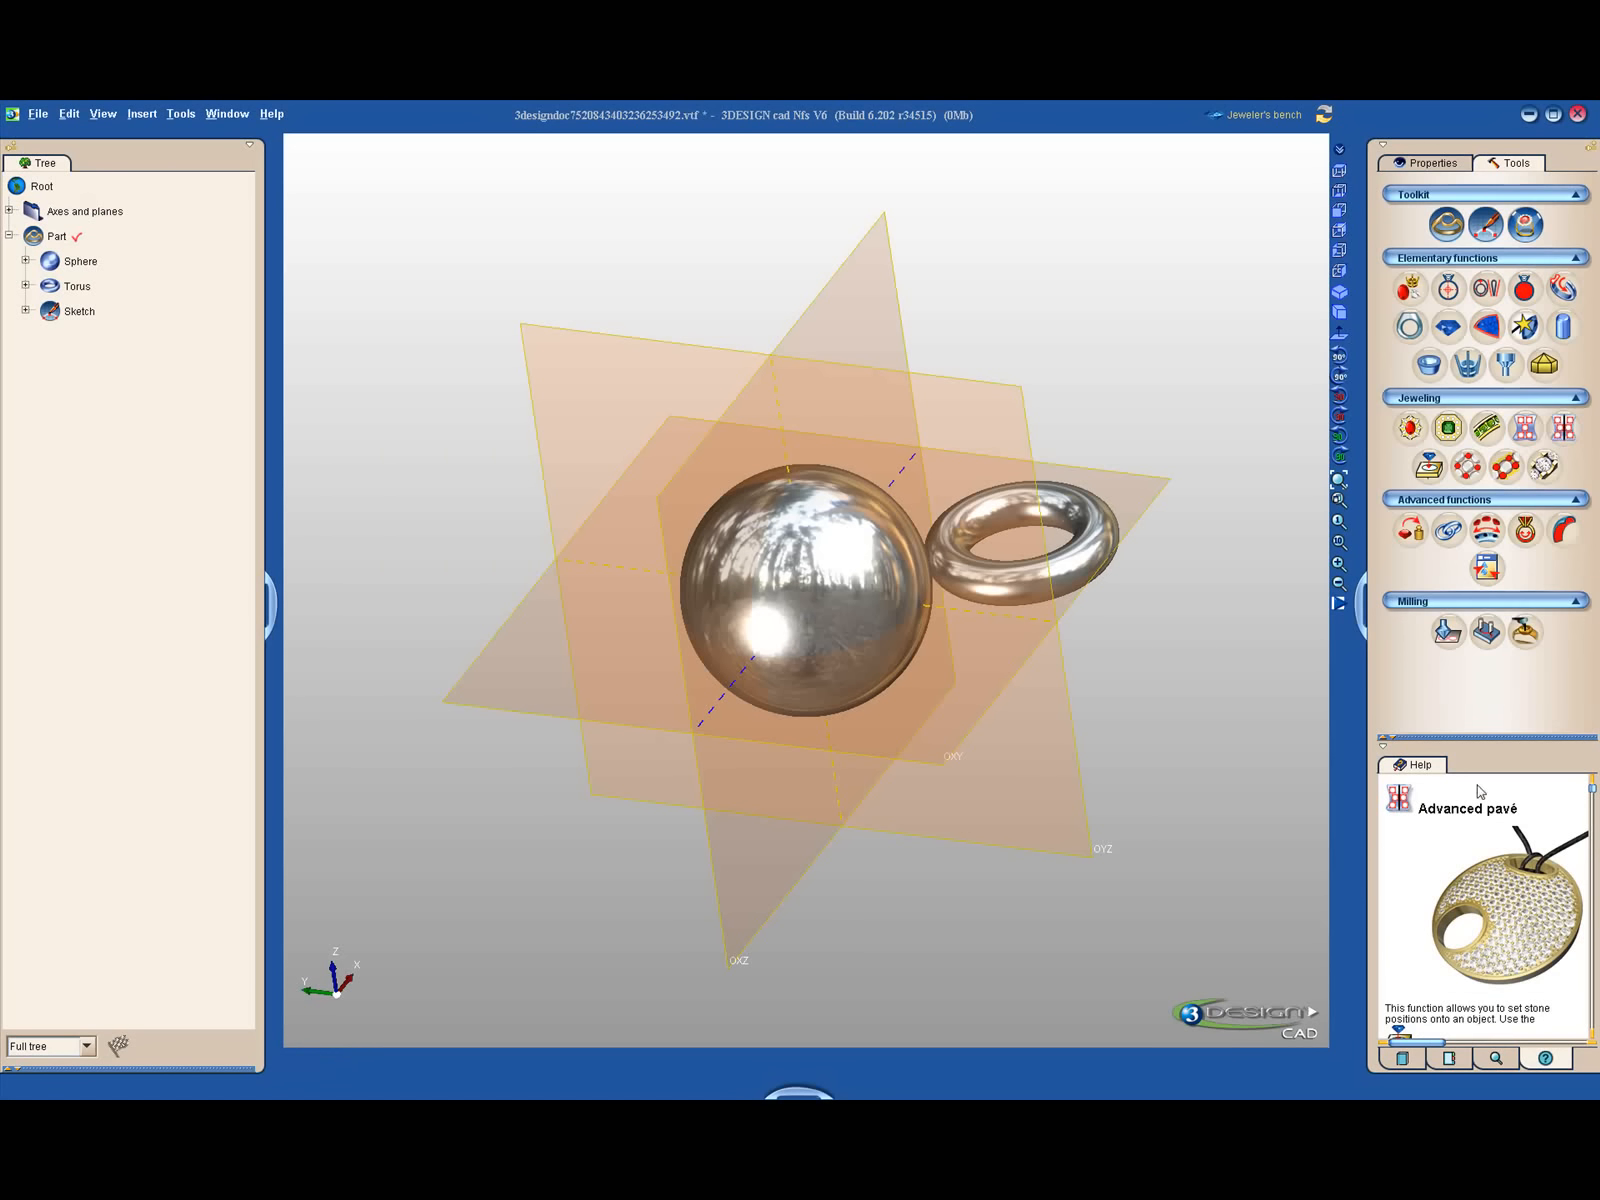
pyautogui.moveTo(1497, 738); pyautogui.dragTo(1493, 271)
pyautogui.scroll(-10, 1420, 668)
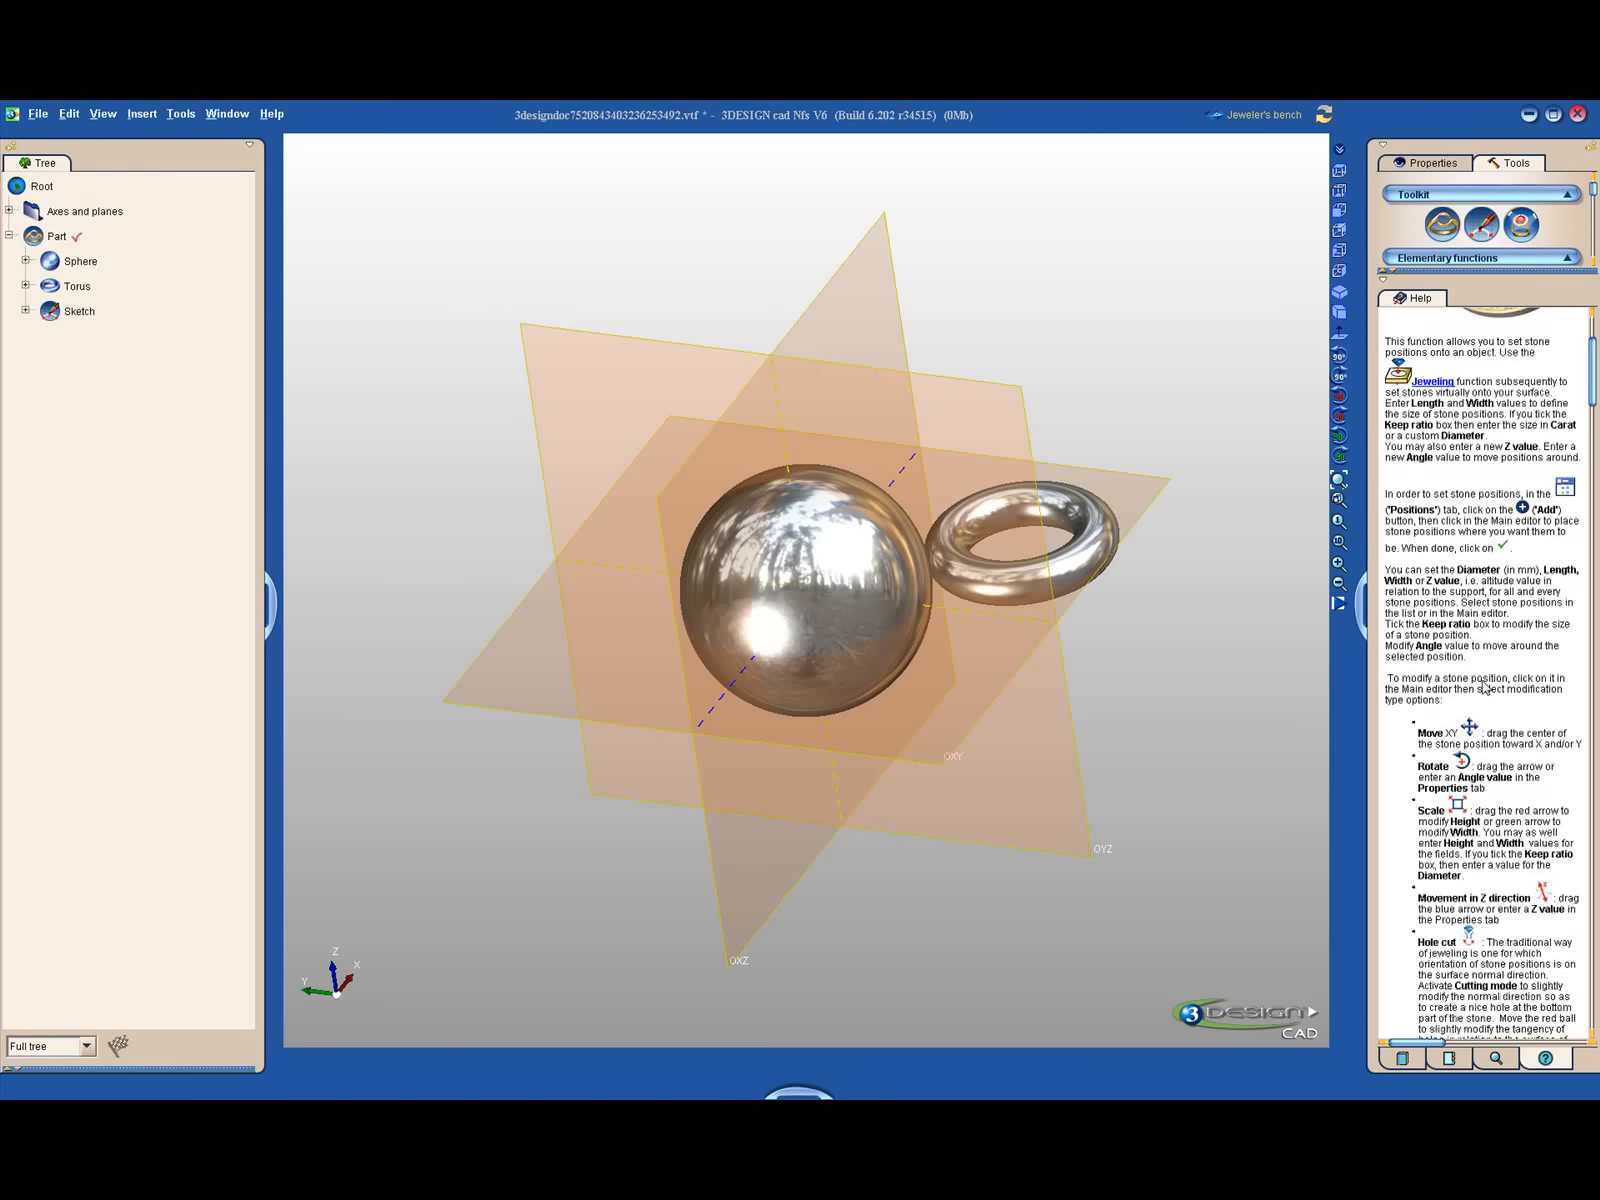
pyautogui.scroll(-10, 1486, 692)
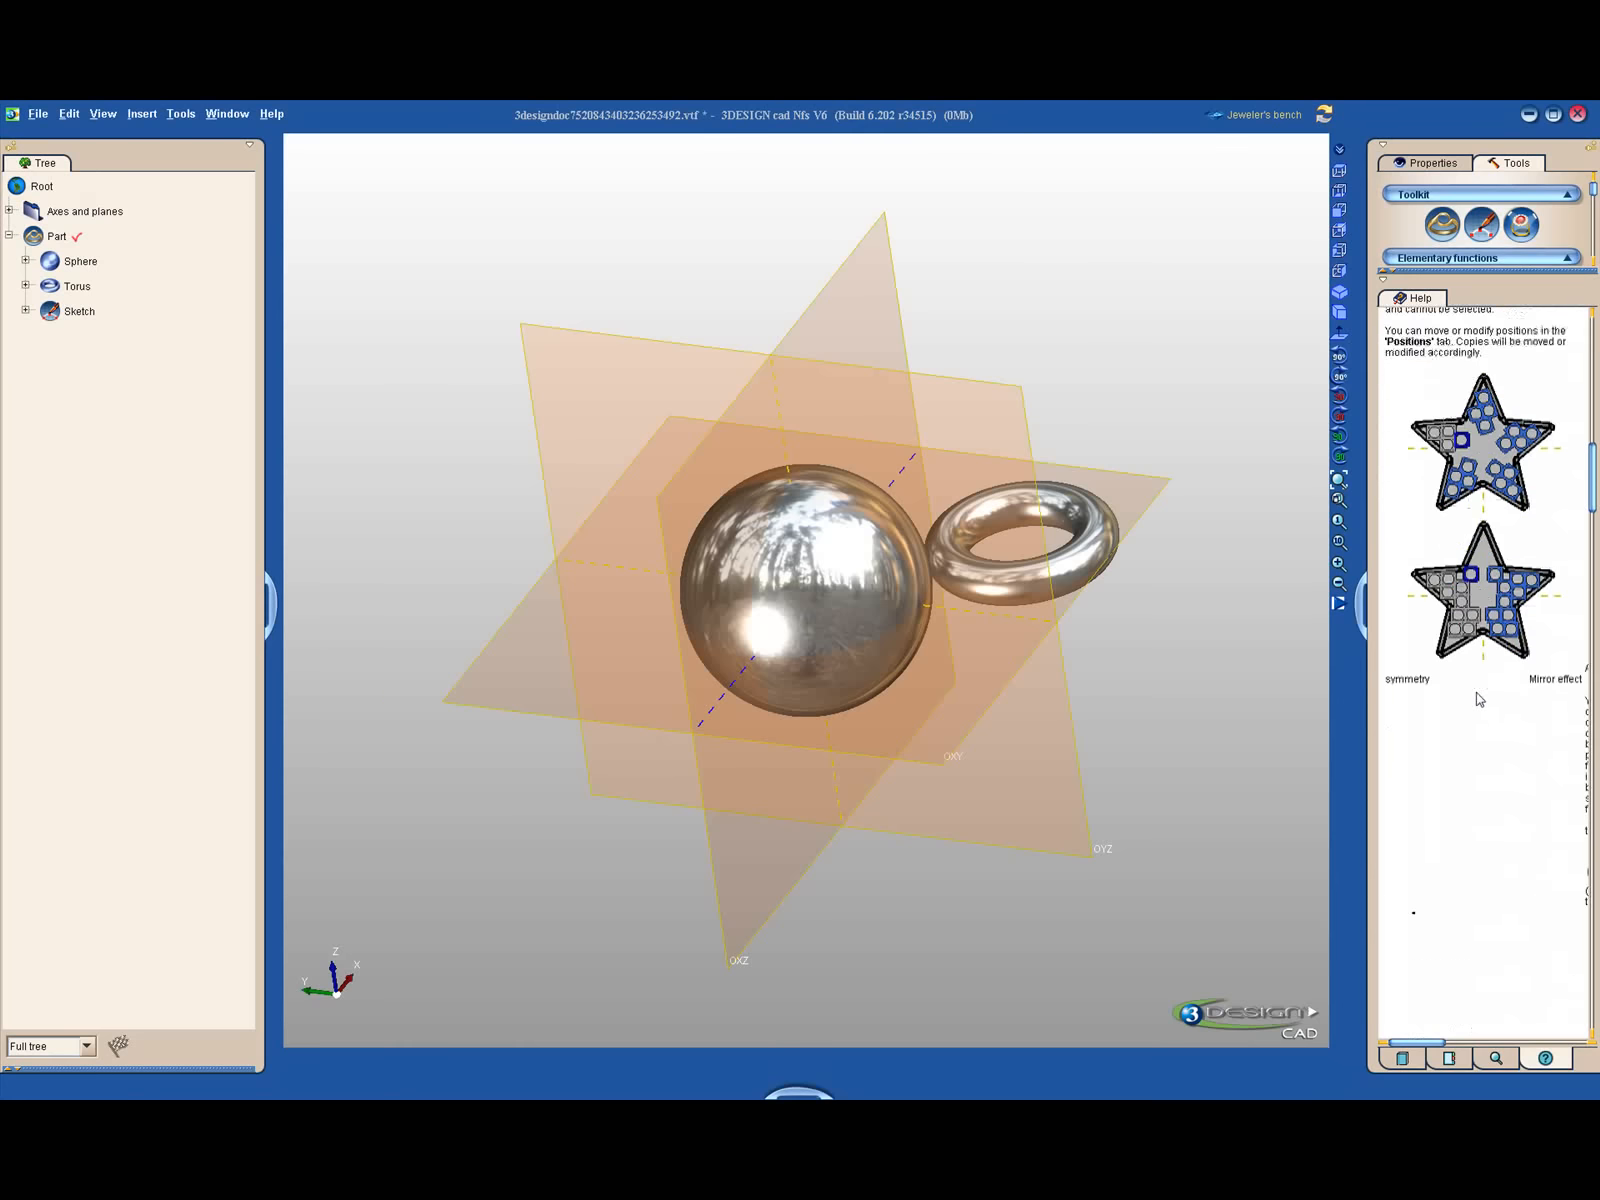
pyautogui.scroll(-10, 1476, 697)
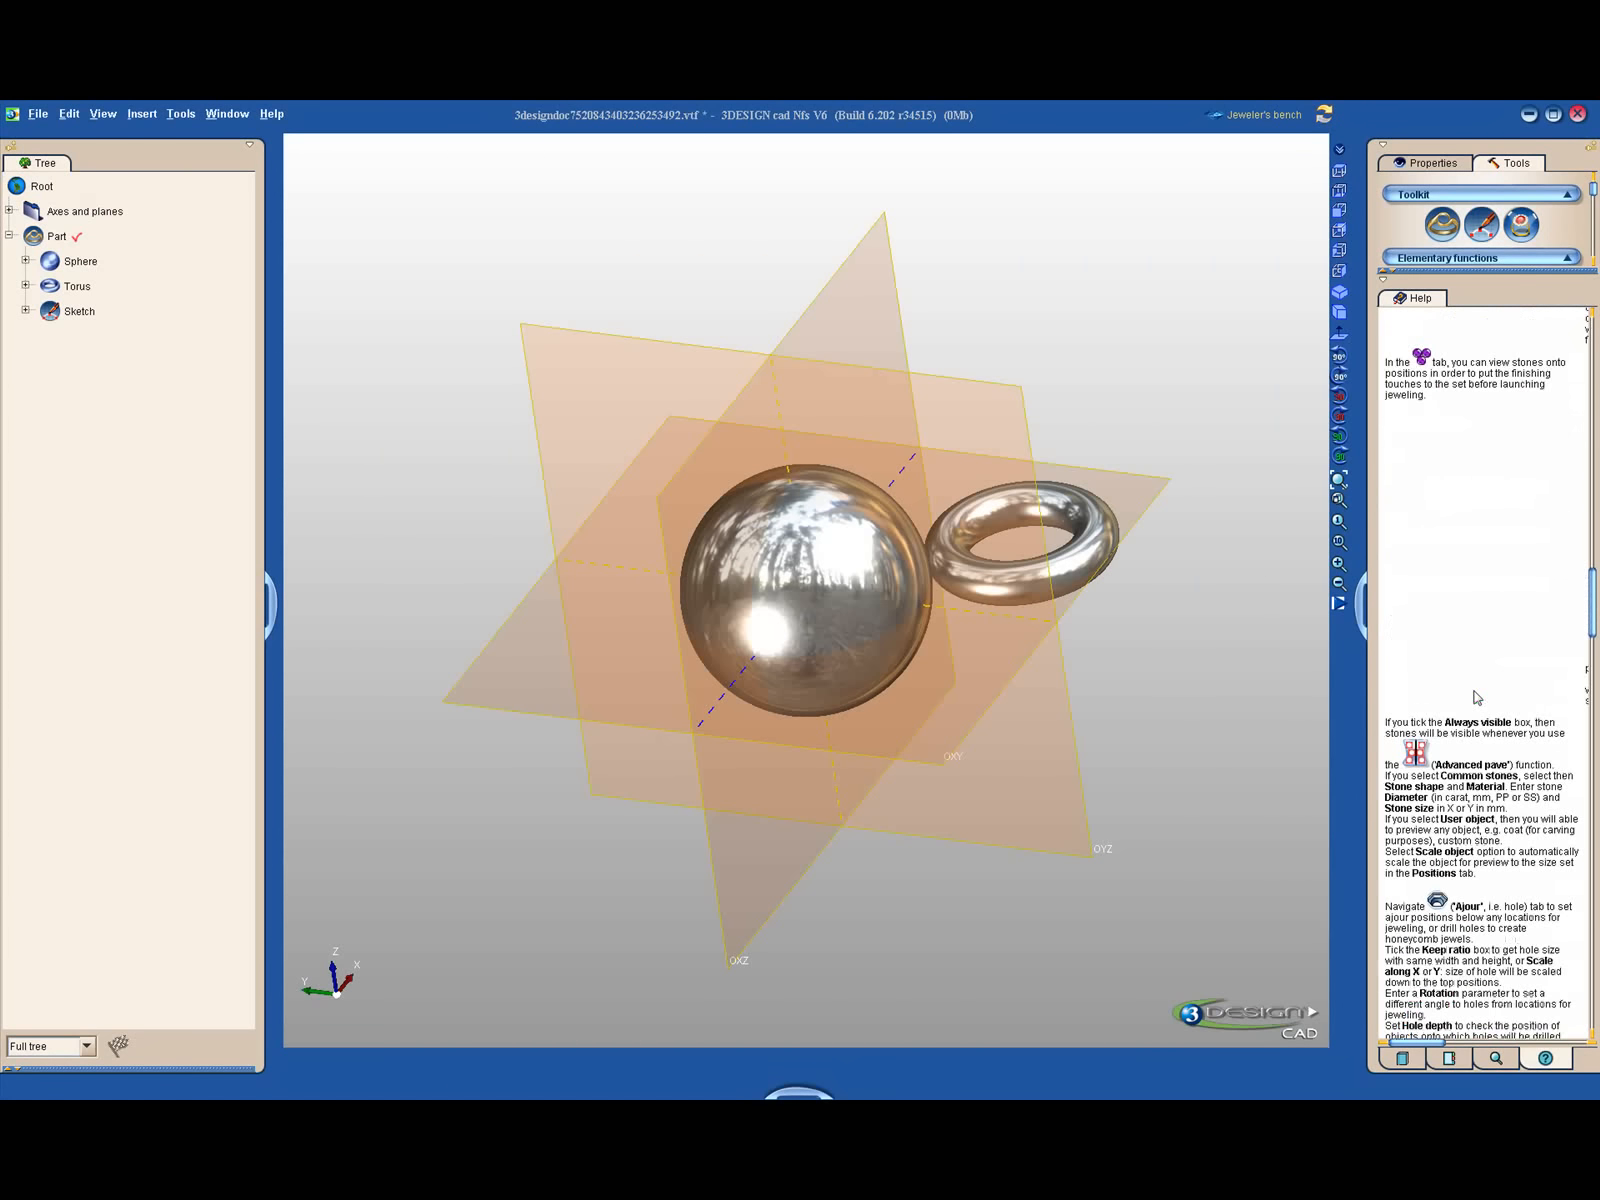
pyautogui.scroll(-10, 1472, 700)
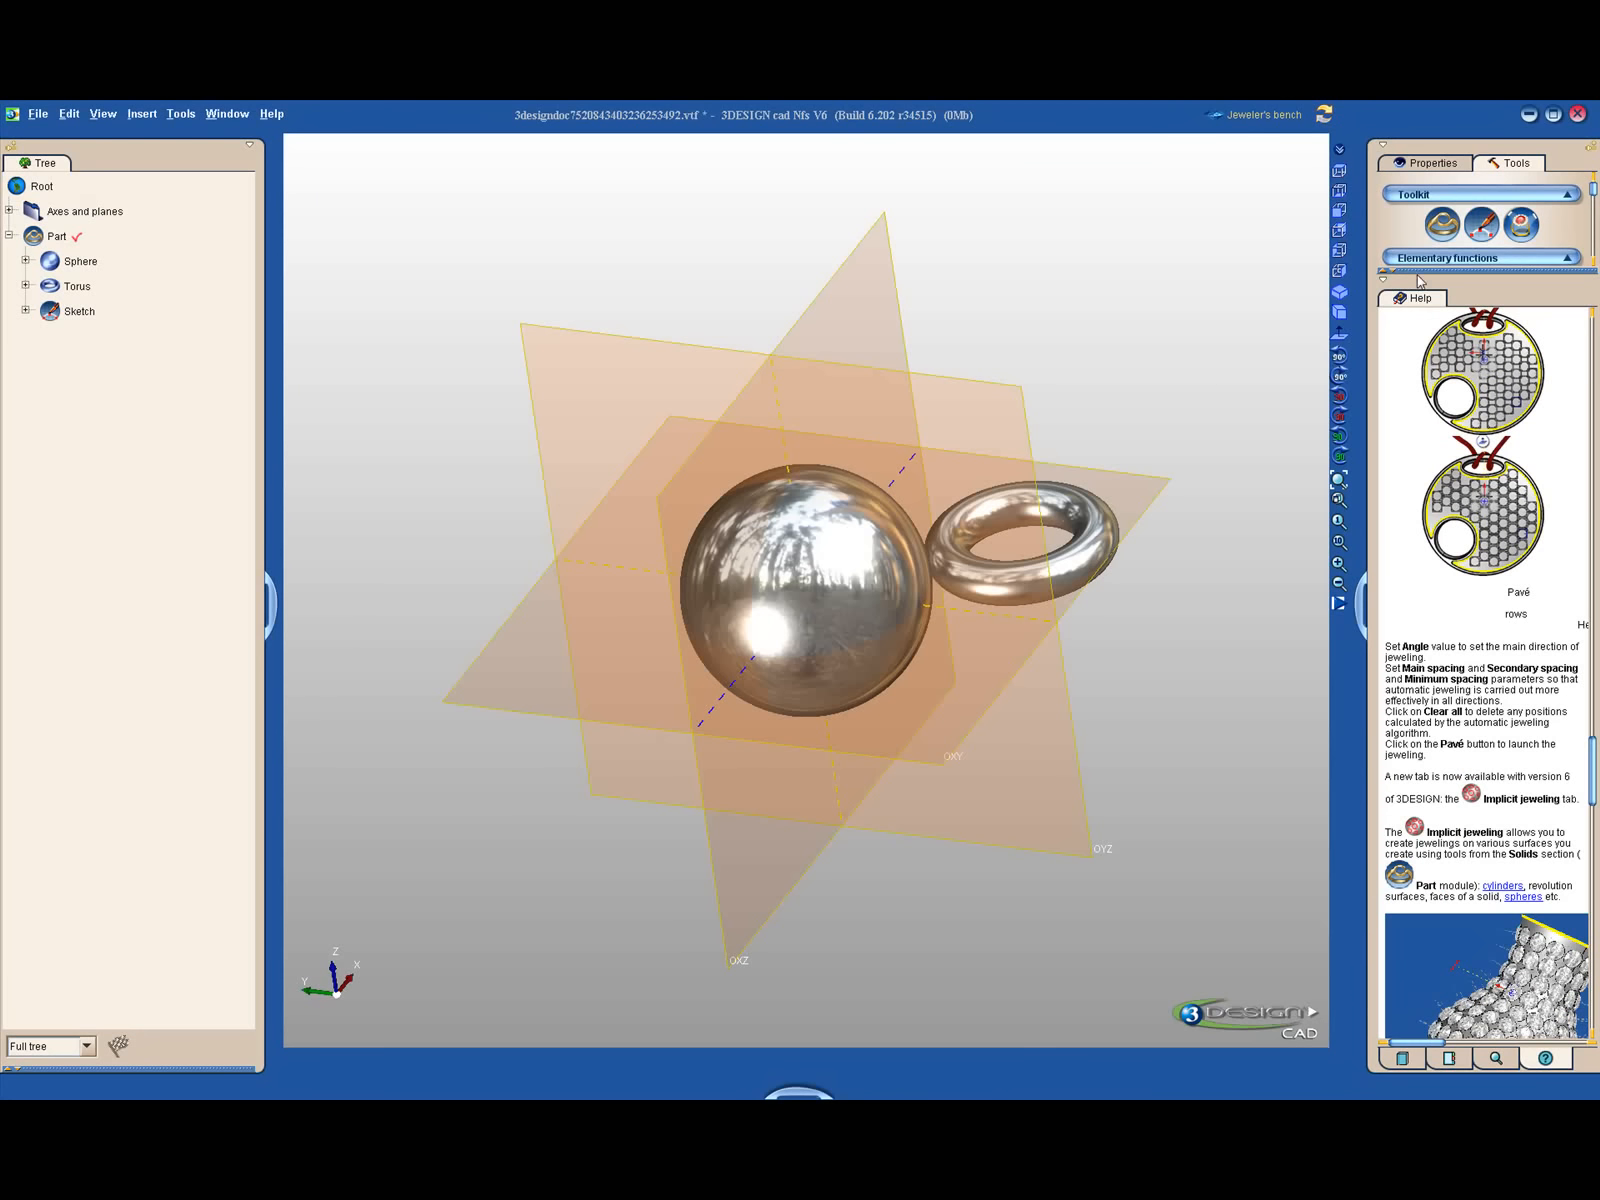
# - Collapse the help area and open the symbols library
pyautogui.moveTo(1416, 272); pyautogui.dragTo(1395, 986)
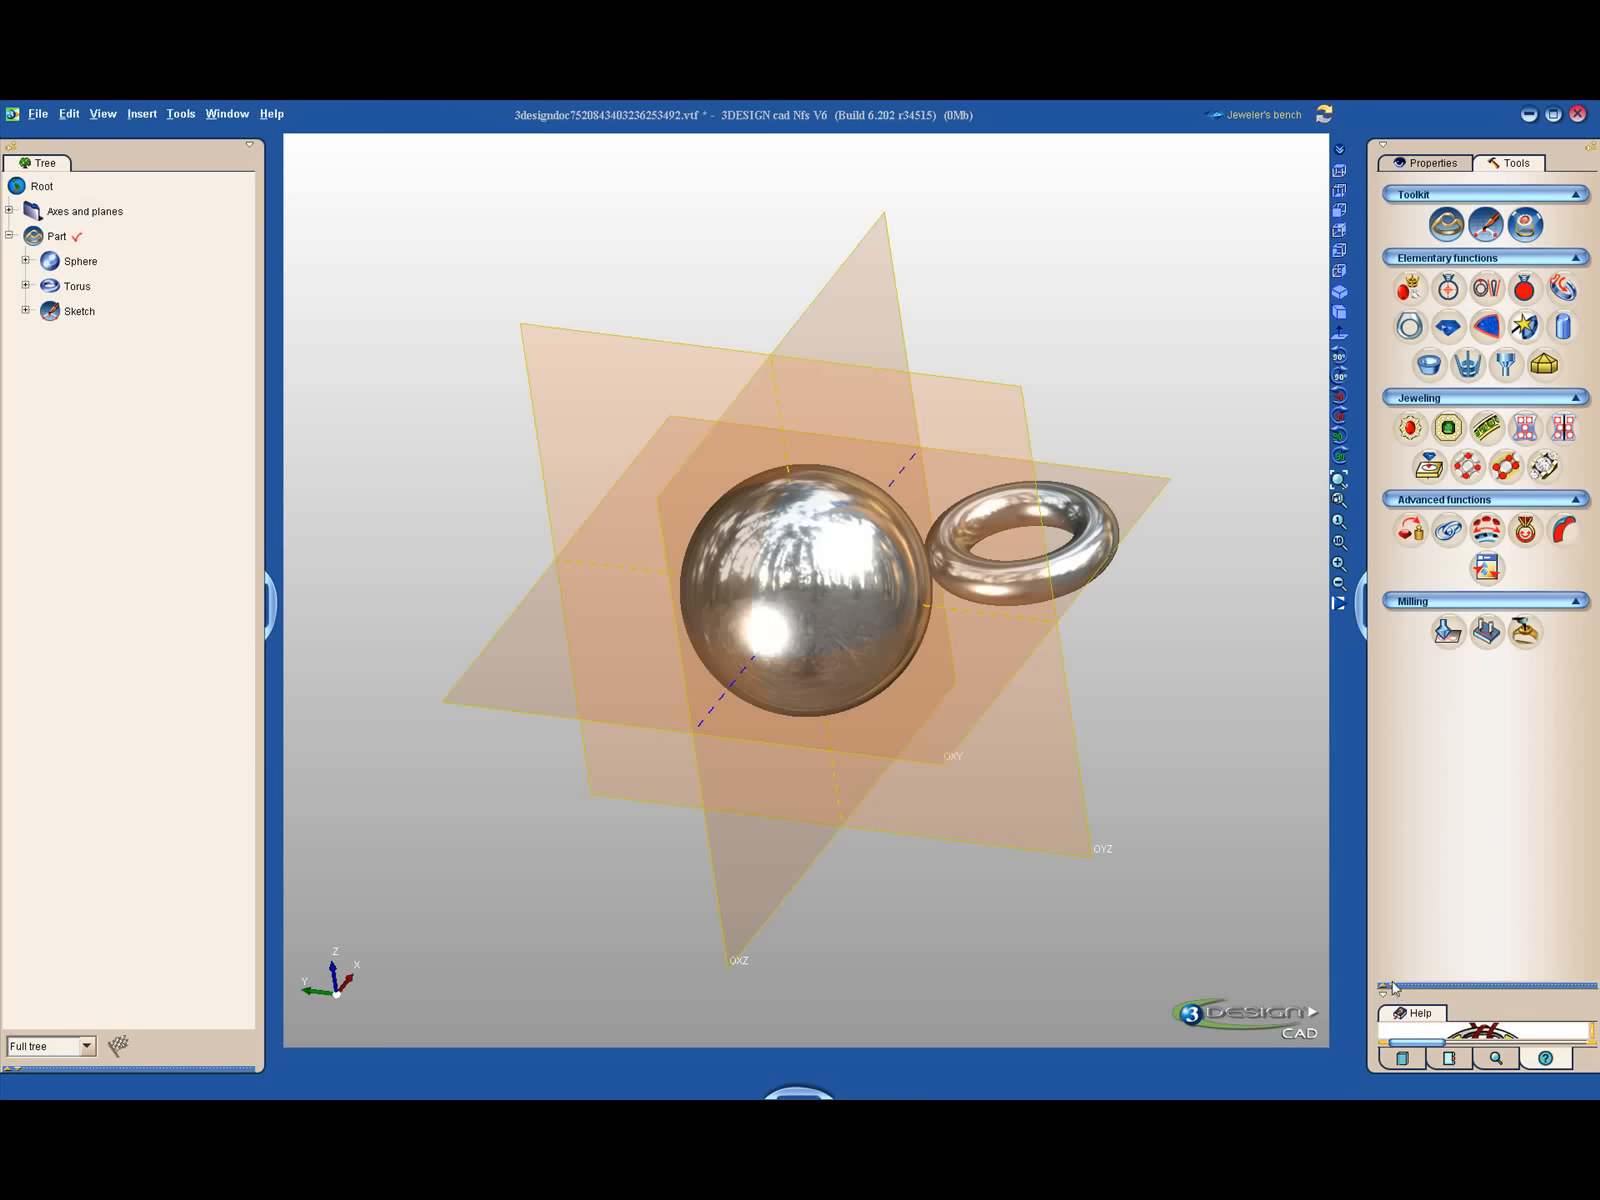
pyautogui.click(1392, 985)
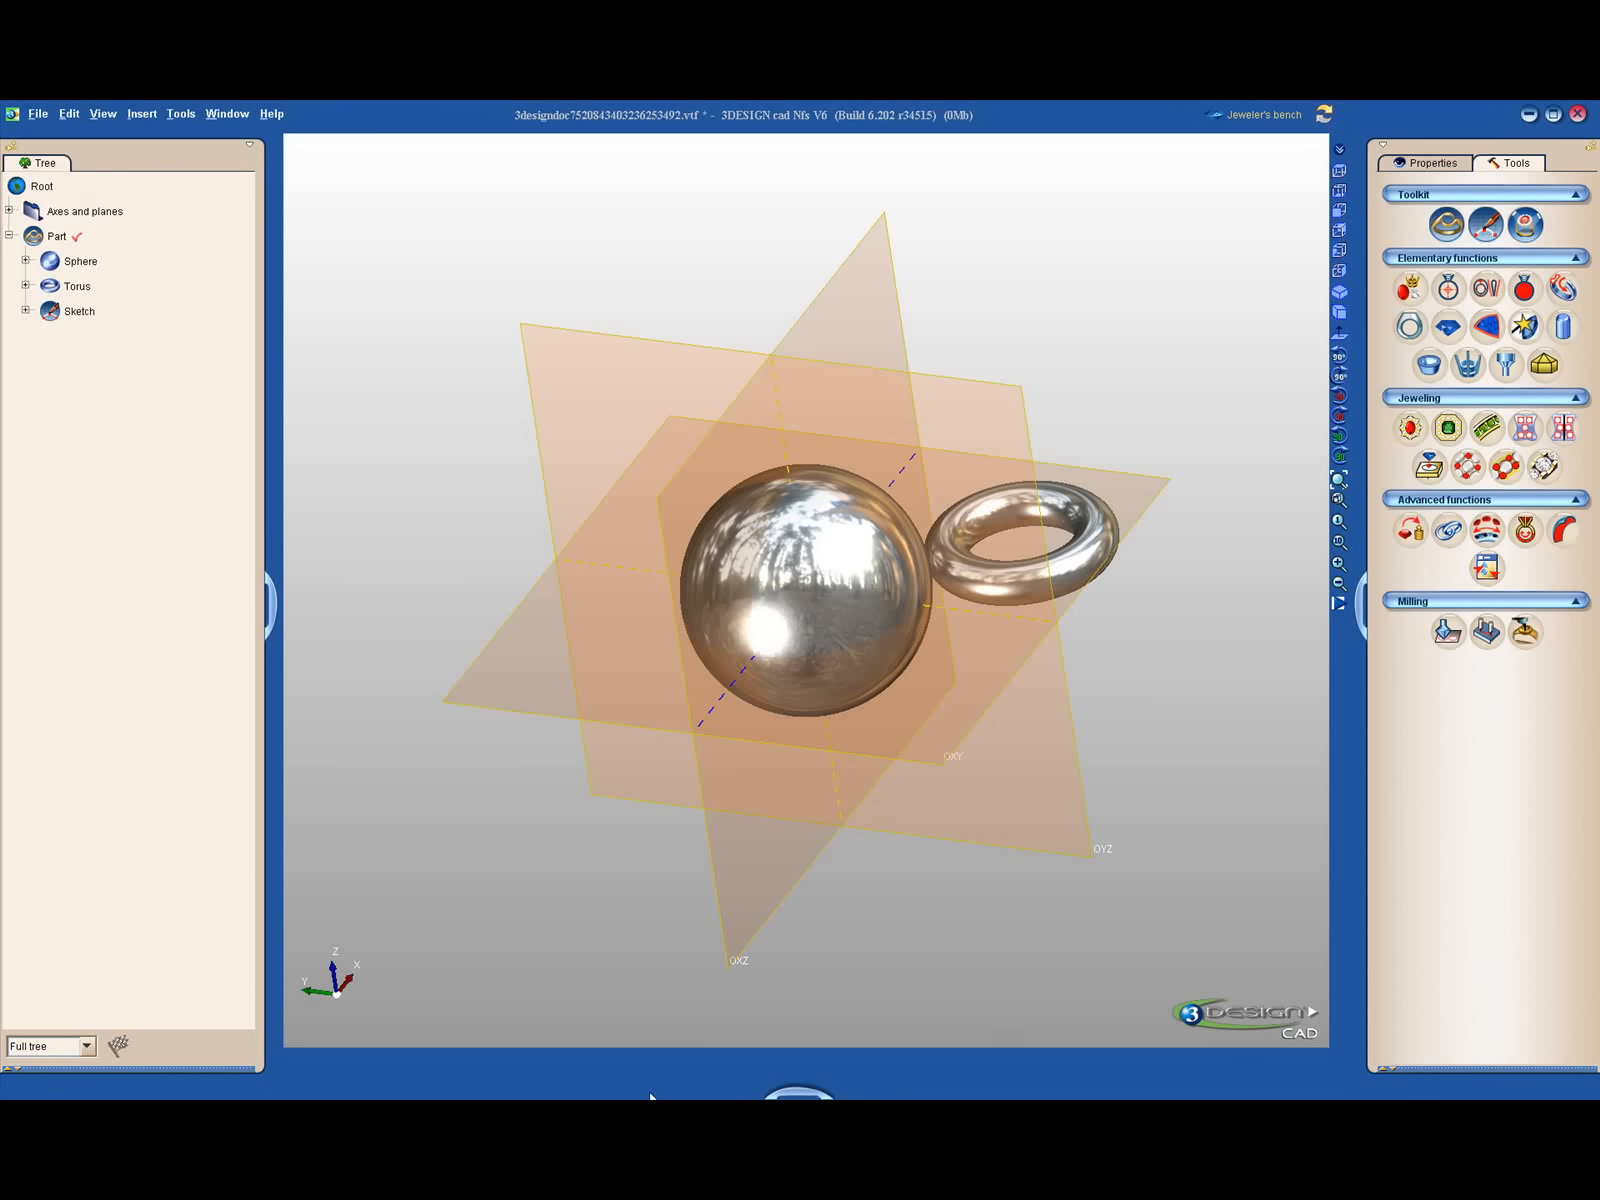
pyautogui.moveTo(800, 1090); pyautogui.dragTo(781, 722)
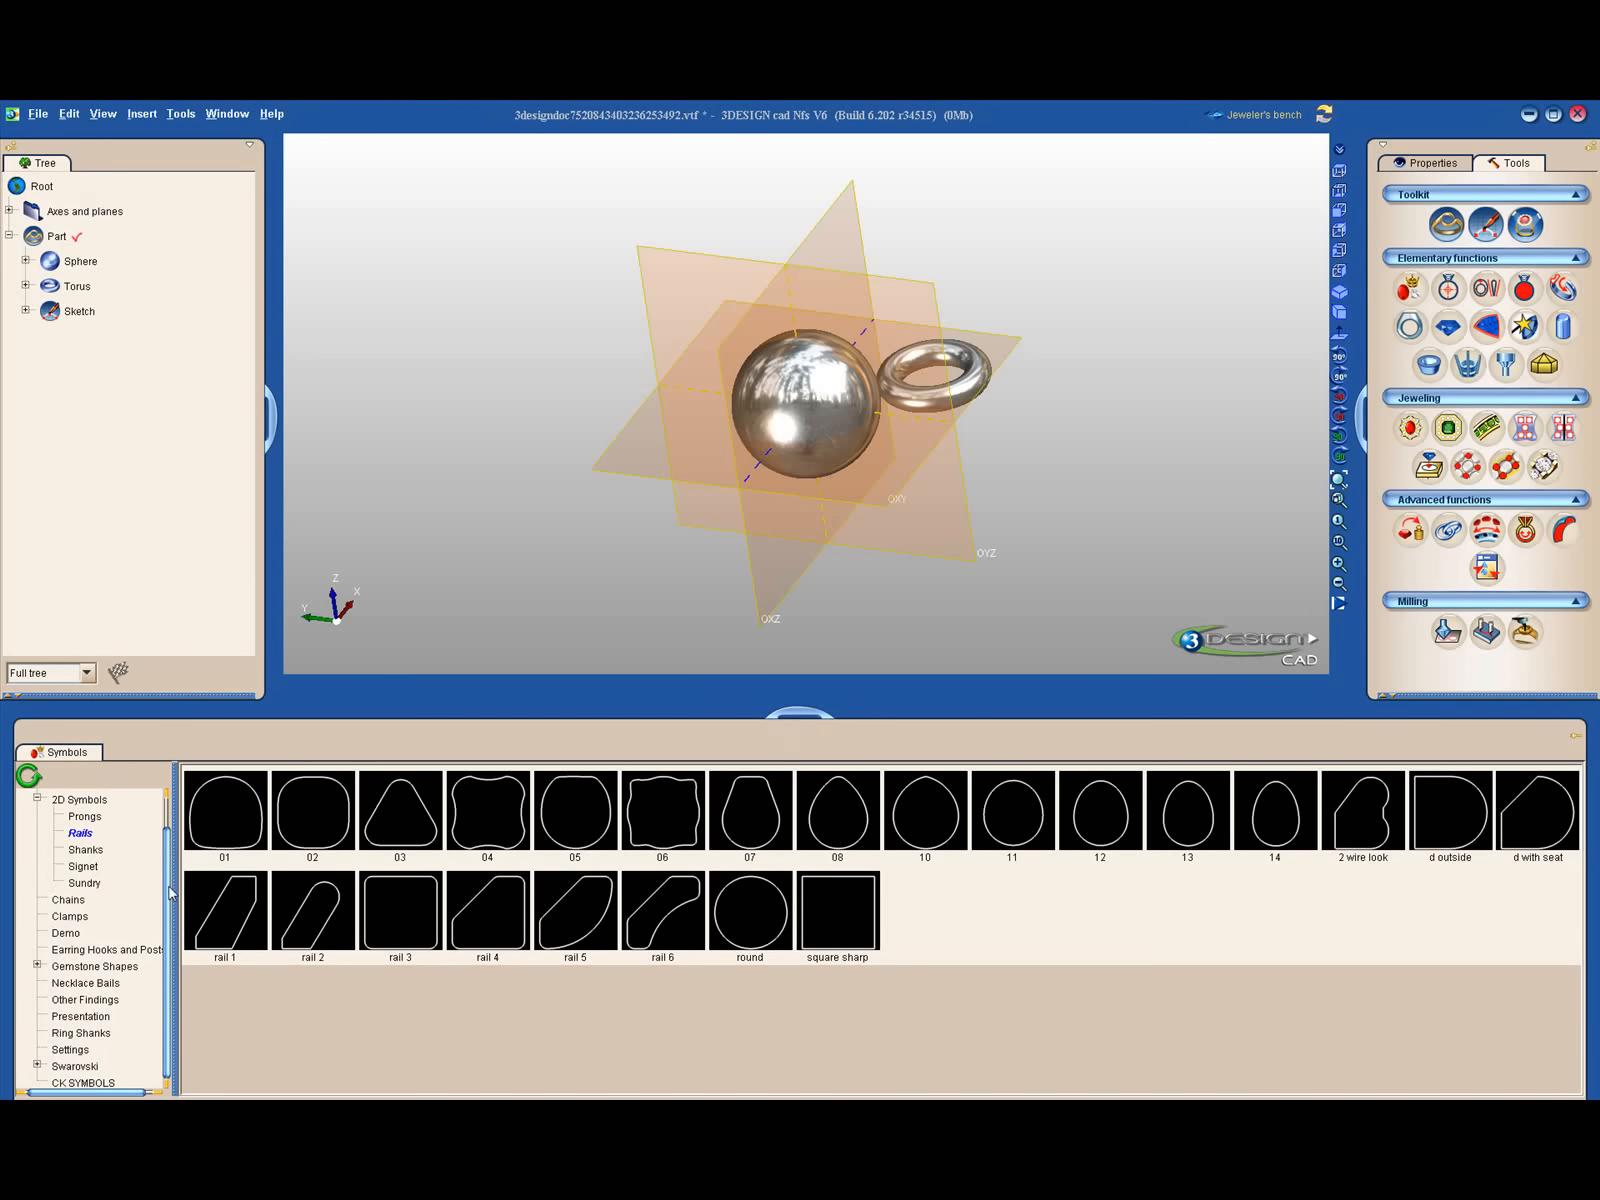
# - Browse the Prongs, Rails and Shanks 2D symbols and load the bell 02 shank profile
pyautogui.scroll(1, 170, 855)
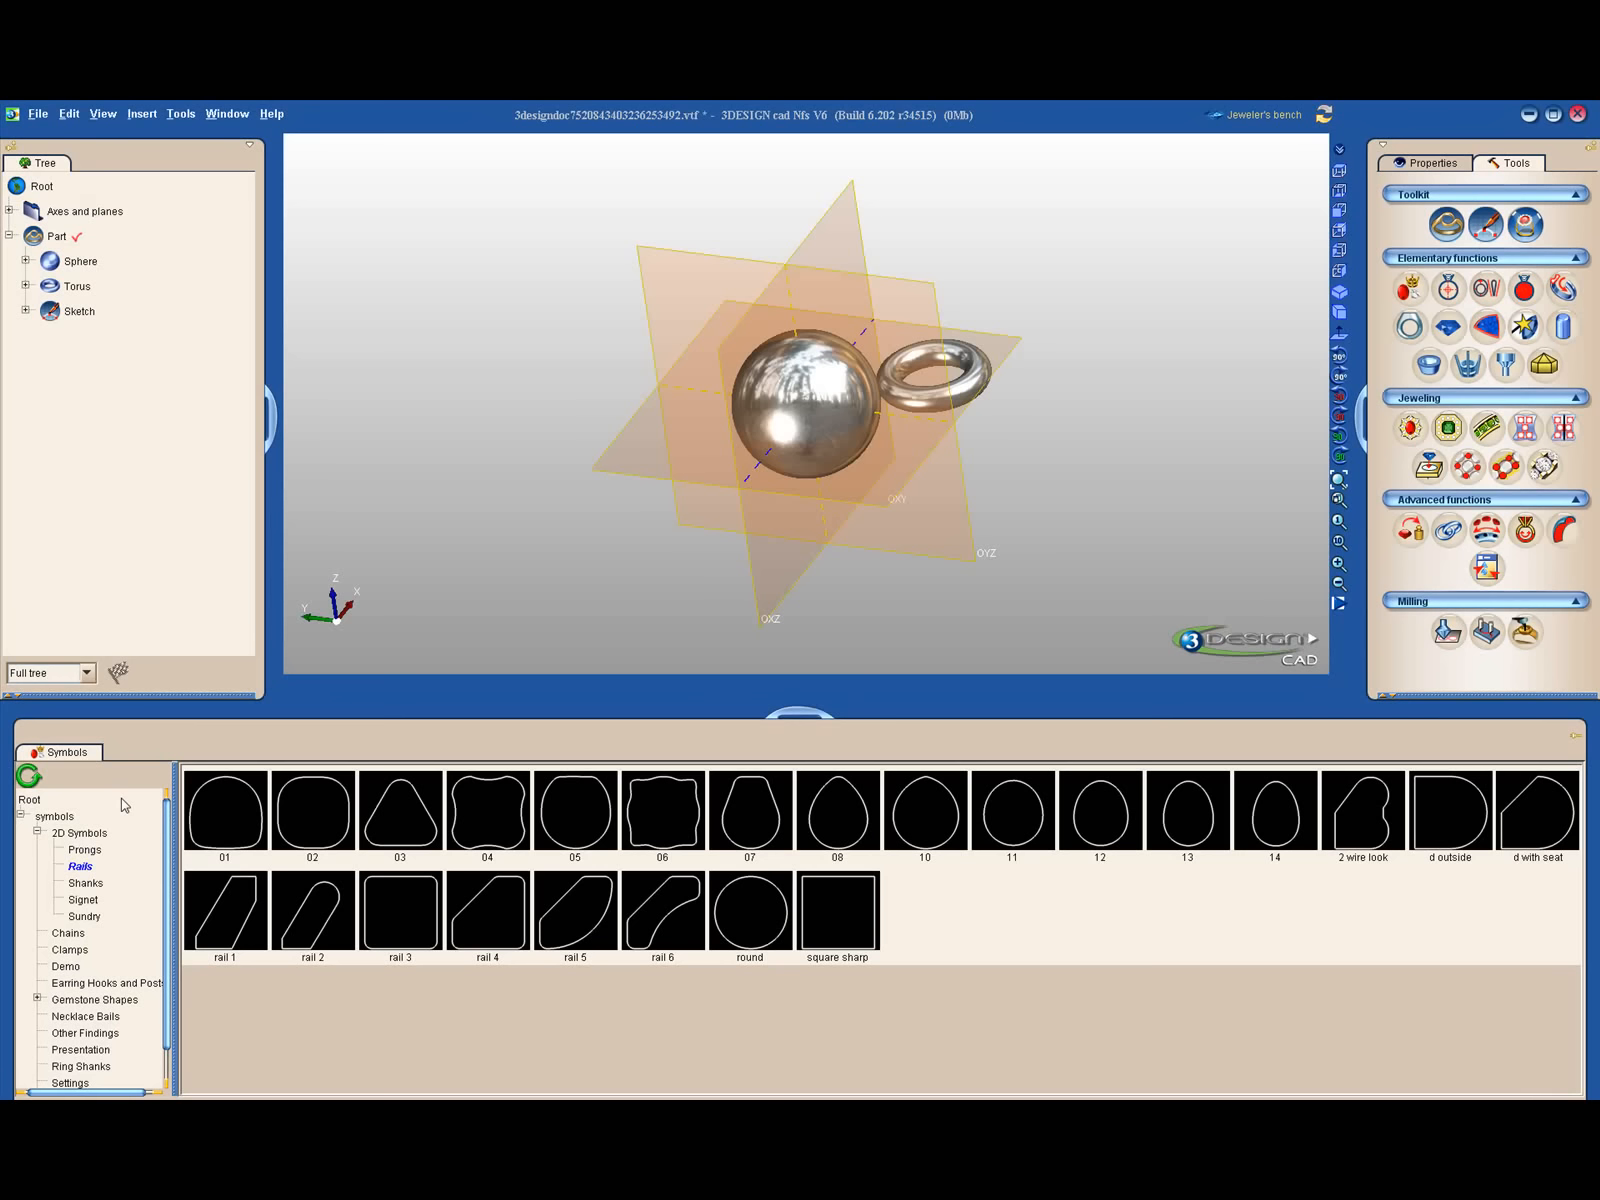
pyautogui.click(85, 849)
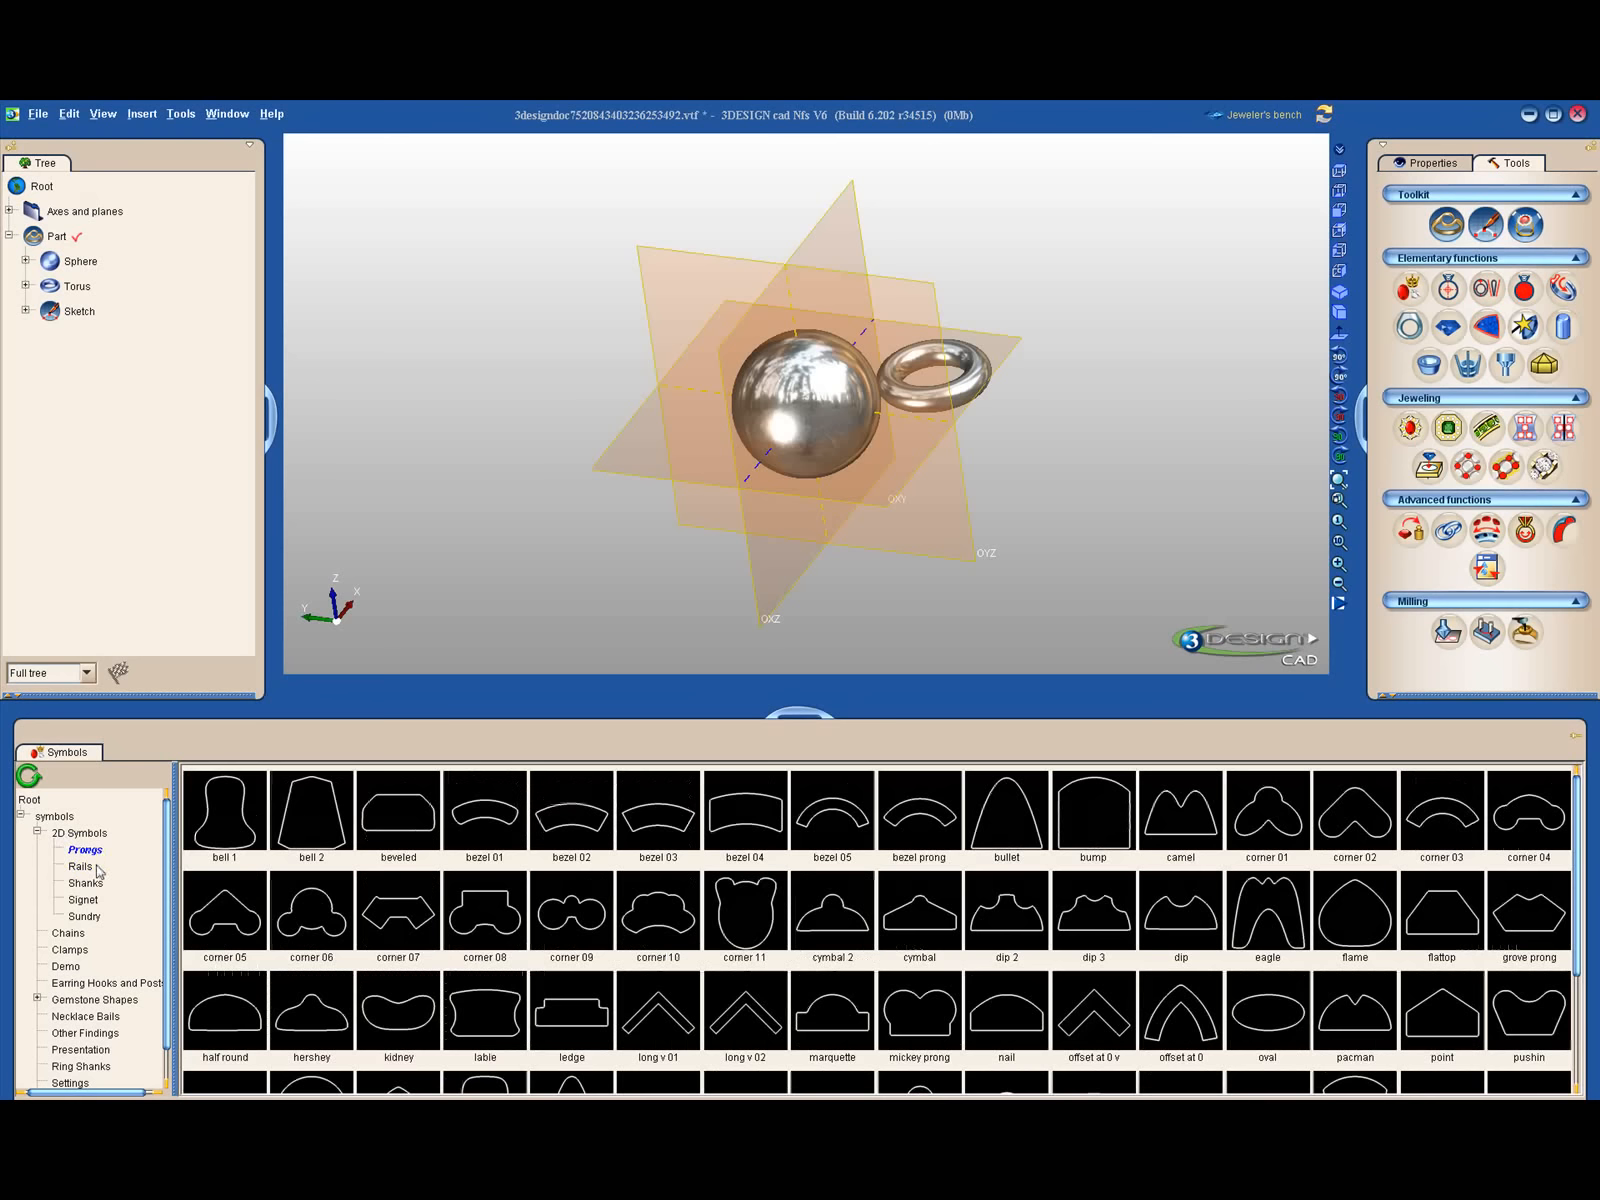
pyautogui.click(92, 868)
pyautogui.click(96, 884)
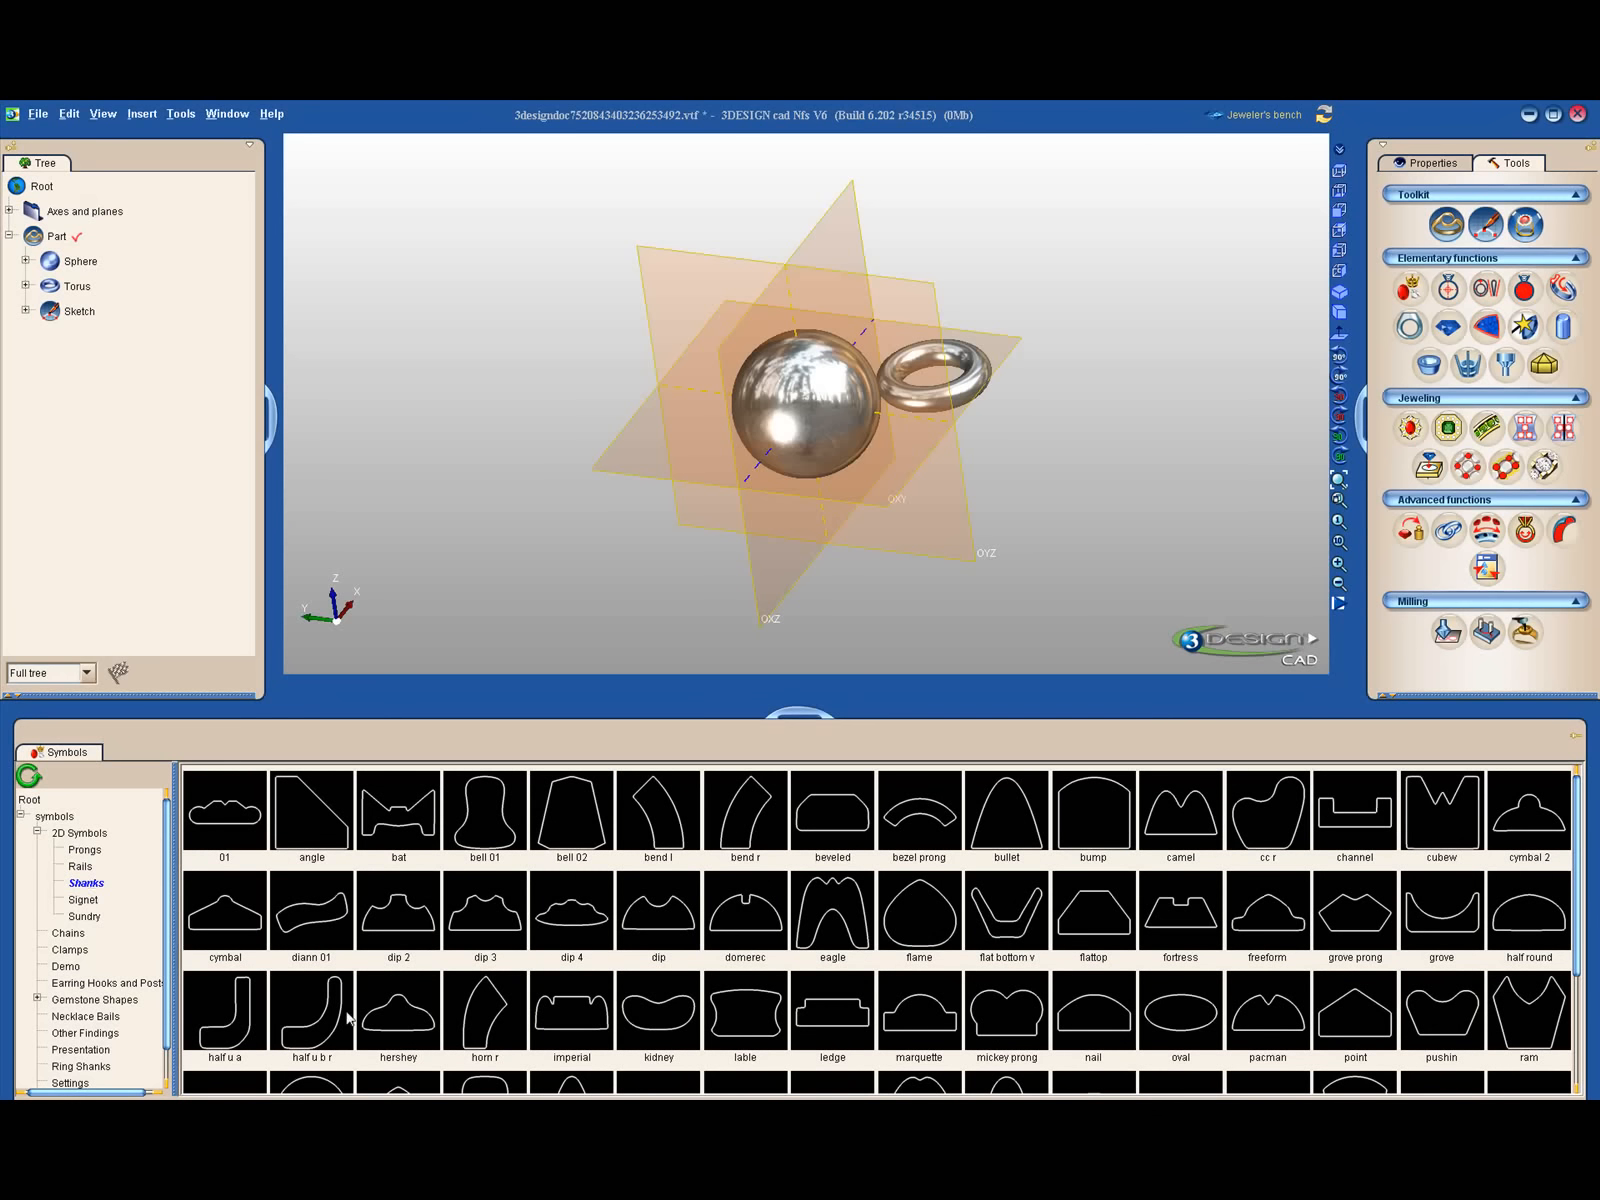
pyautogui.doubleClick(573, 847)
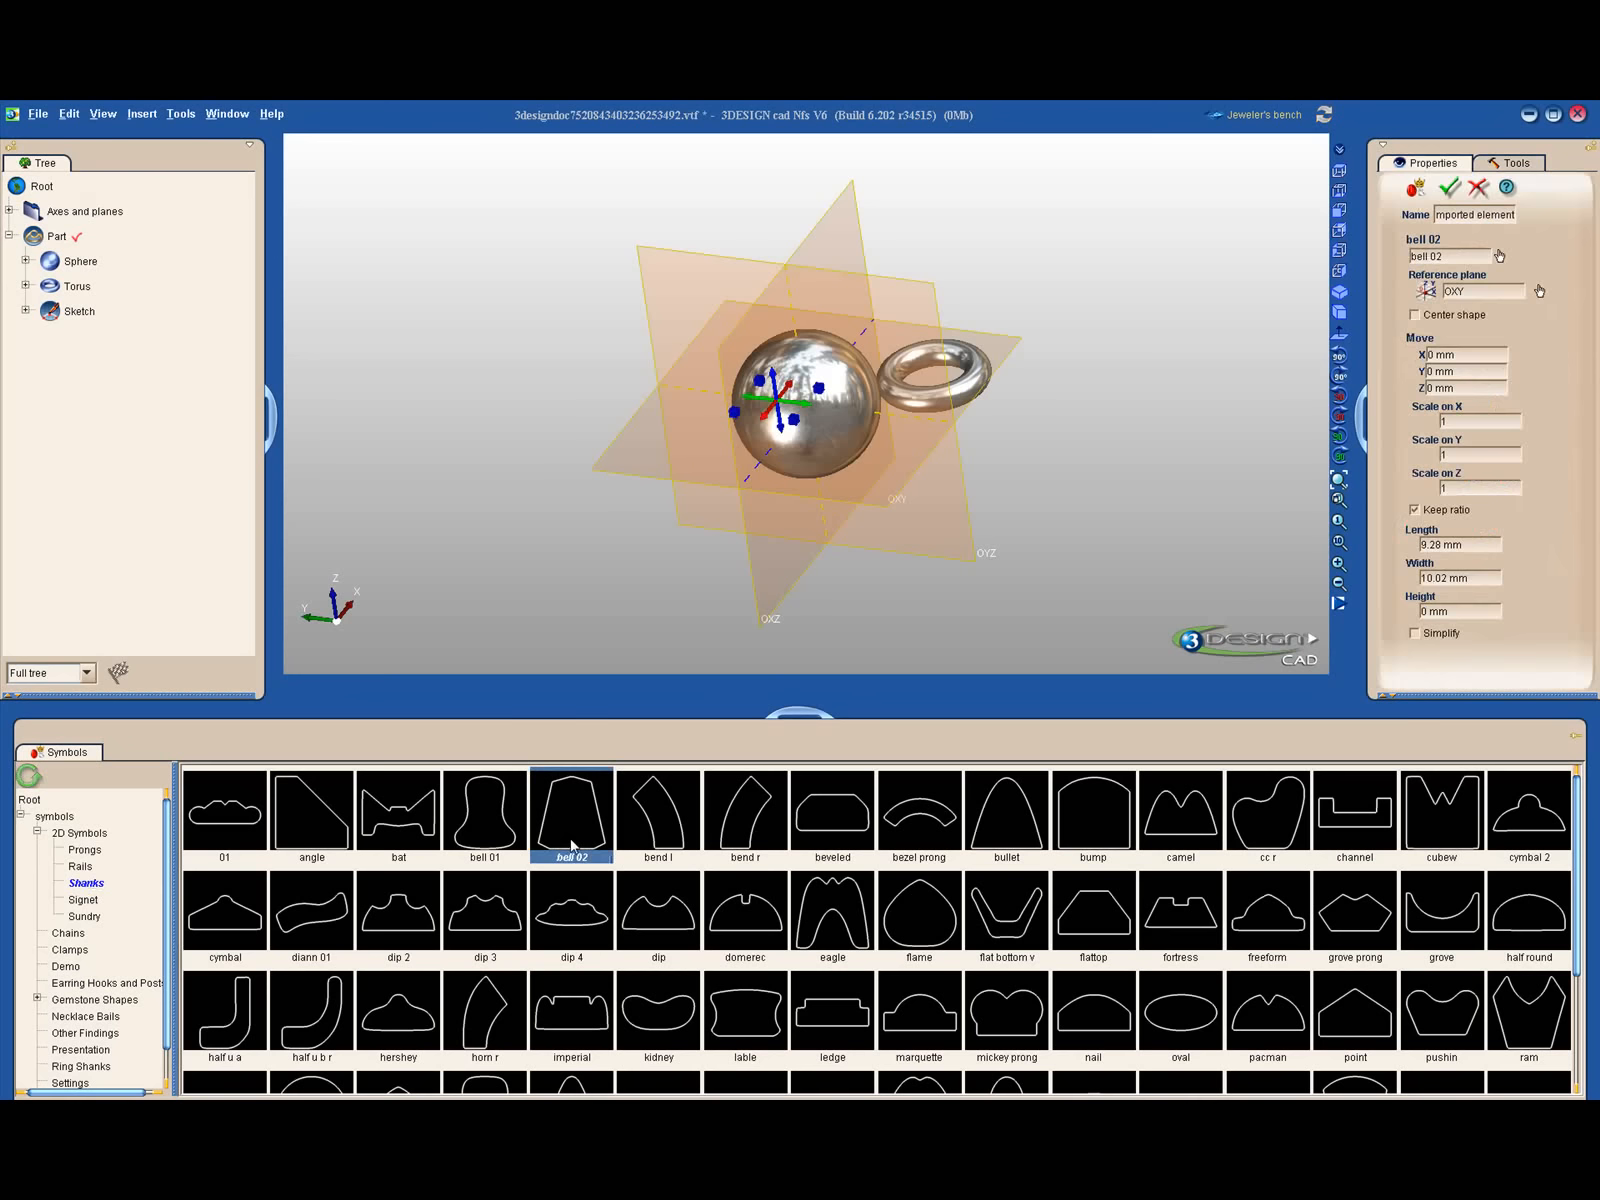
# - Hide the sphere so that it does not cover the bell 02 profile at the origin
pyautogui.scroll(4, 823, 481)
pyautogui.click(848, 421)
pyautogui.press('space')
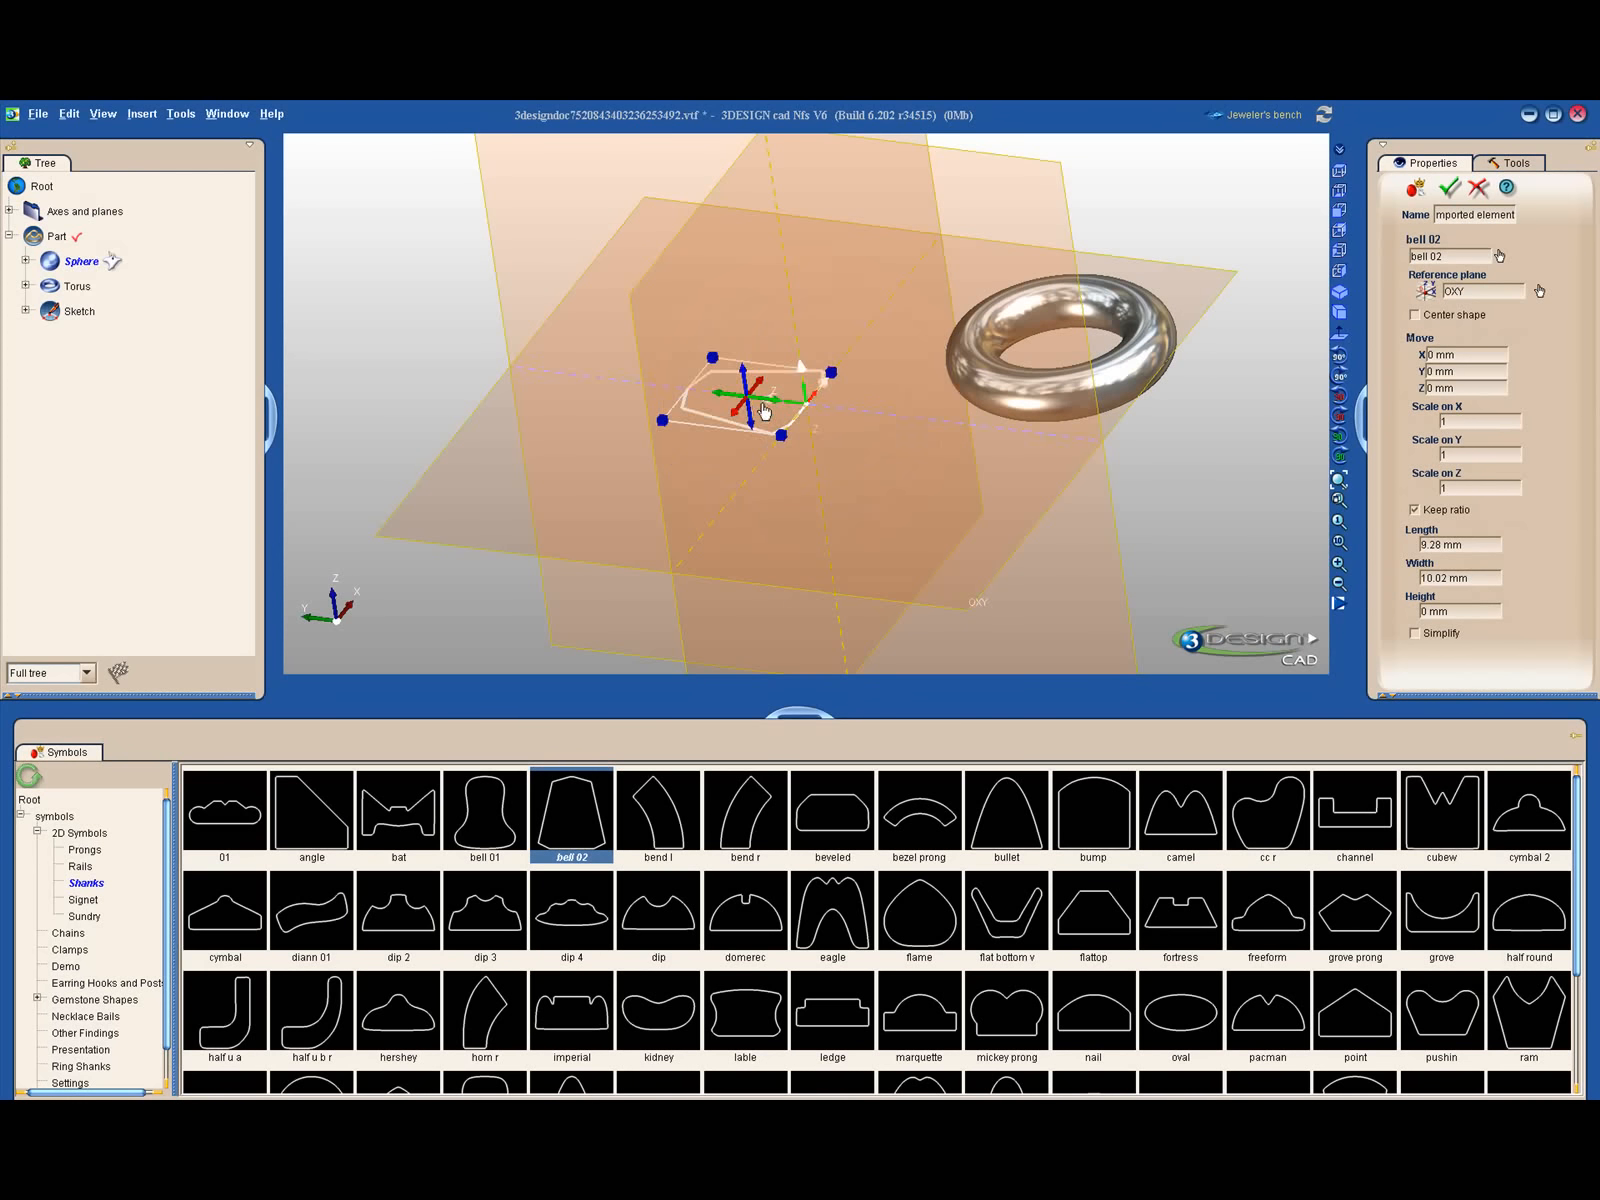
# - Scale the bell 02 profile proportionally to about 0.62, accept the import, and select the resulting curve
pyautogui.moveTo(781, 436)
pyautogui.mouseDown()
pyautogui.moveTo(820, 580)
pyautogui.moveTo(772, 415)
pyautogui.mouseUp()
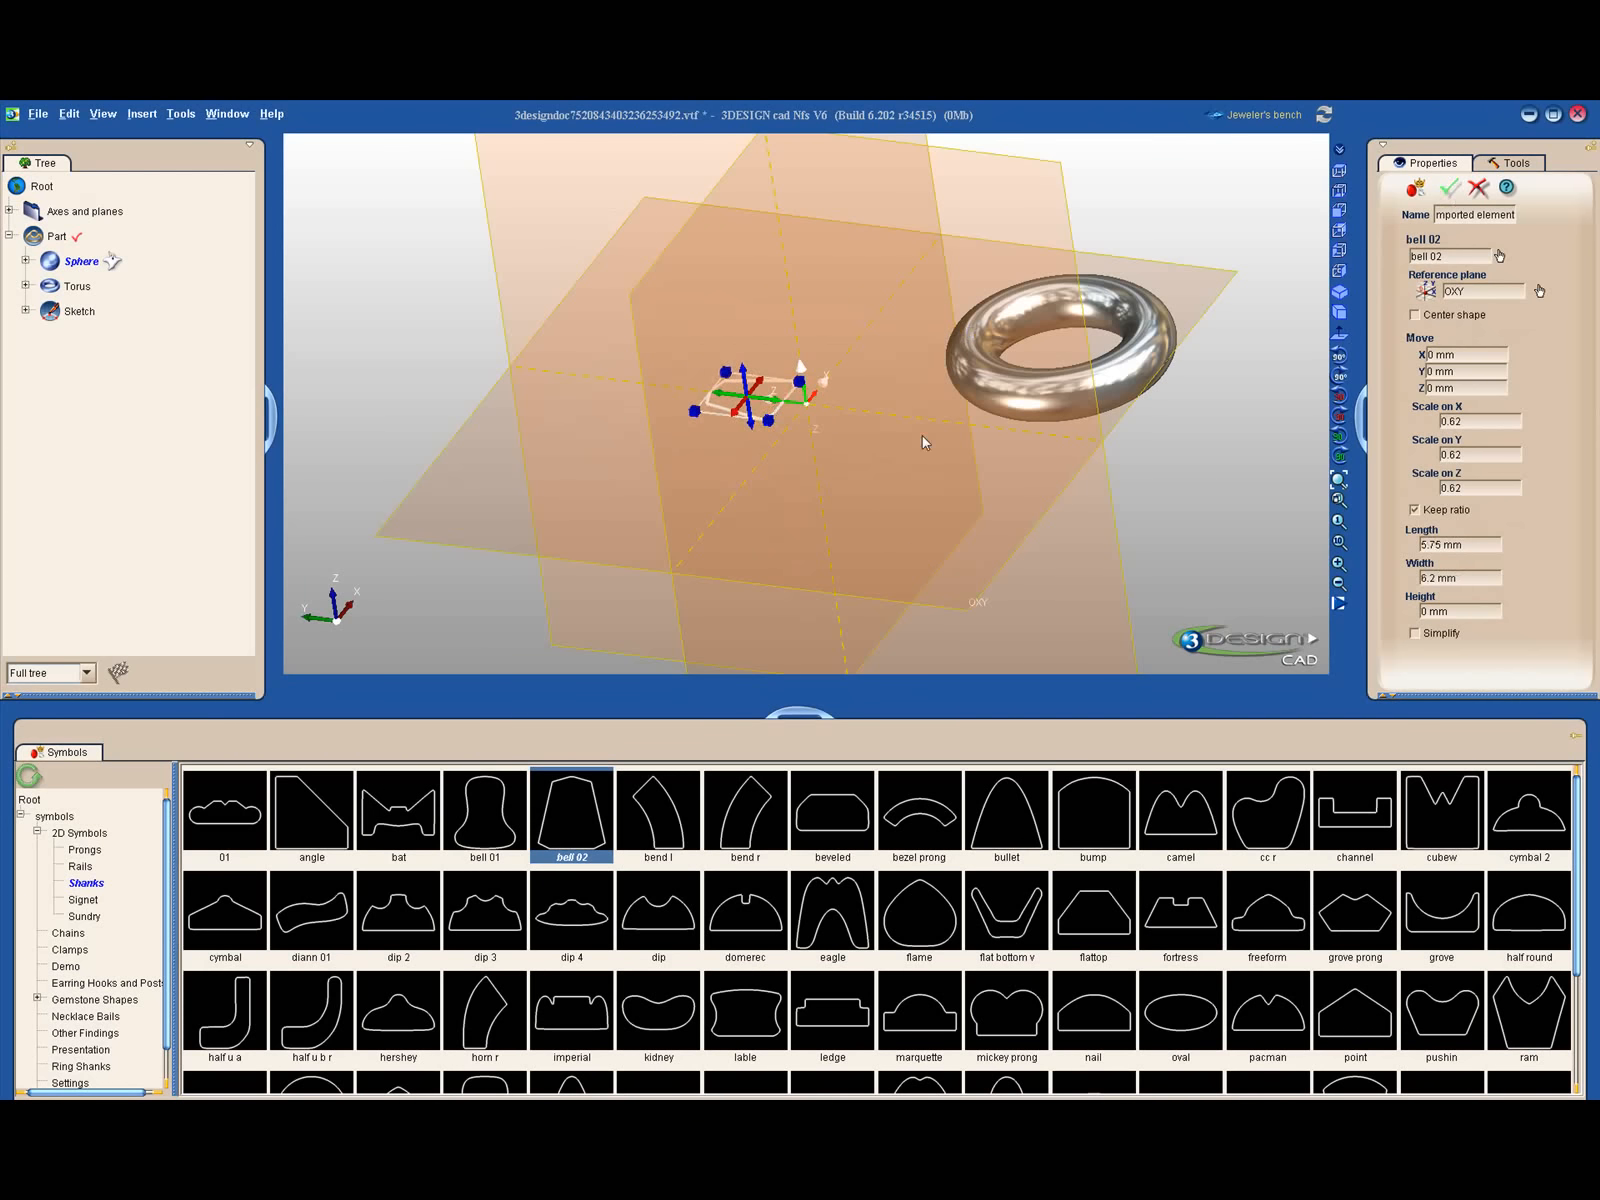
pyautogui.press('Return')
pyautogui.scroll(3, 760, 464)
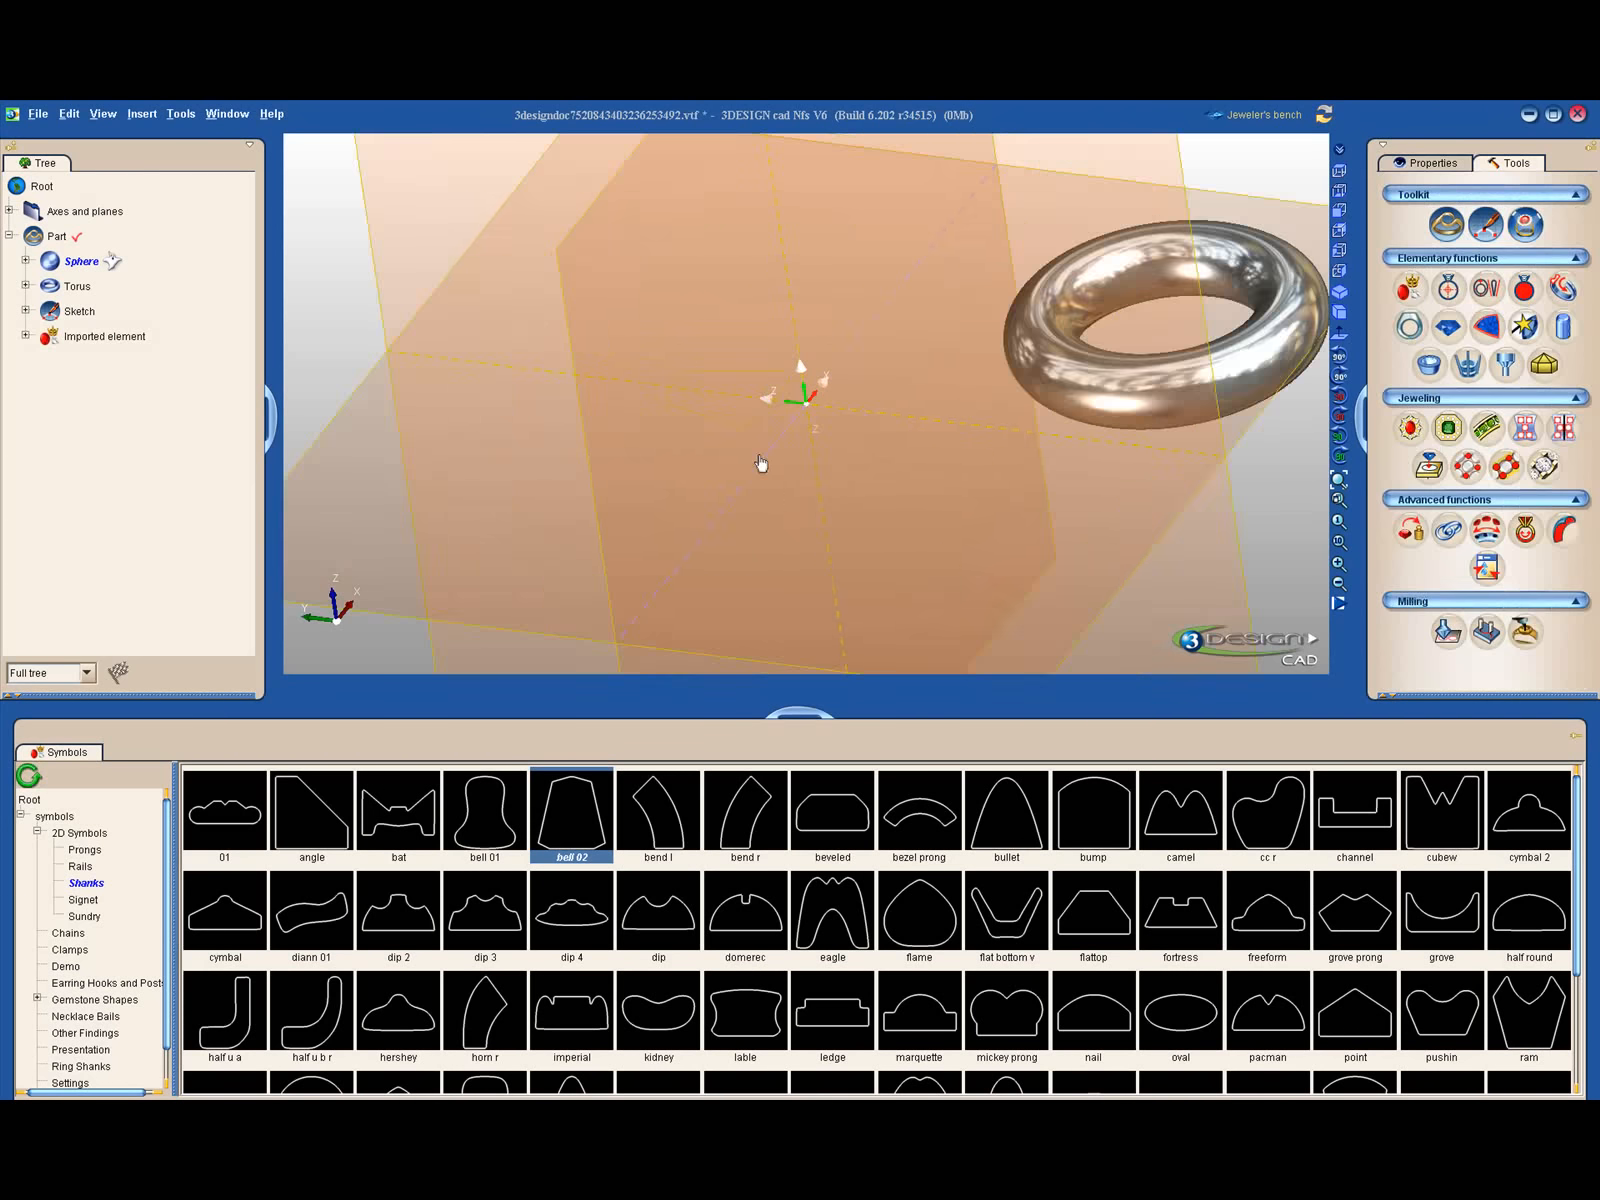
pyautogui.click(676, 436)
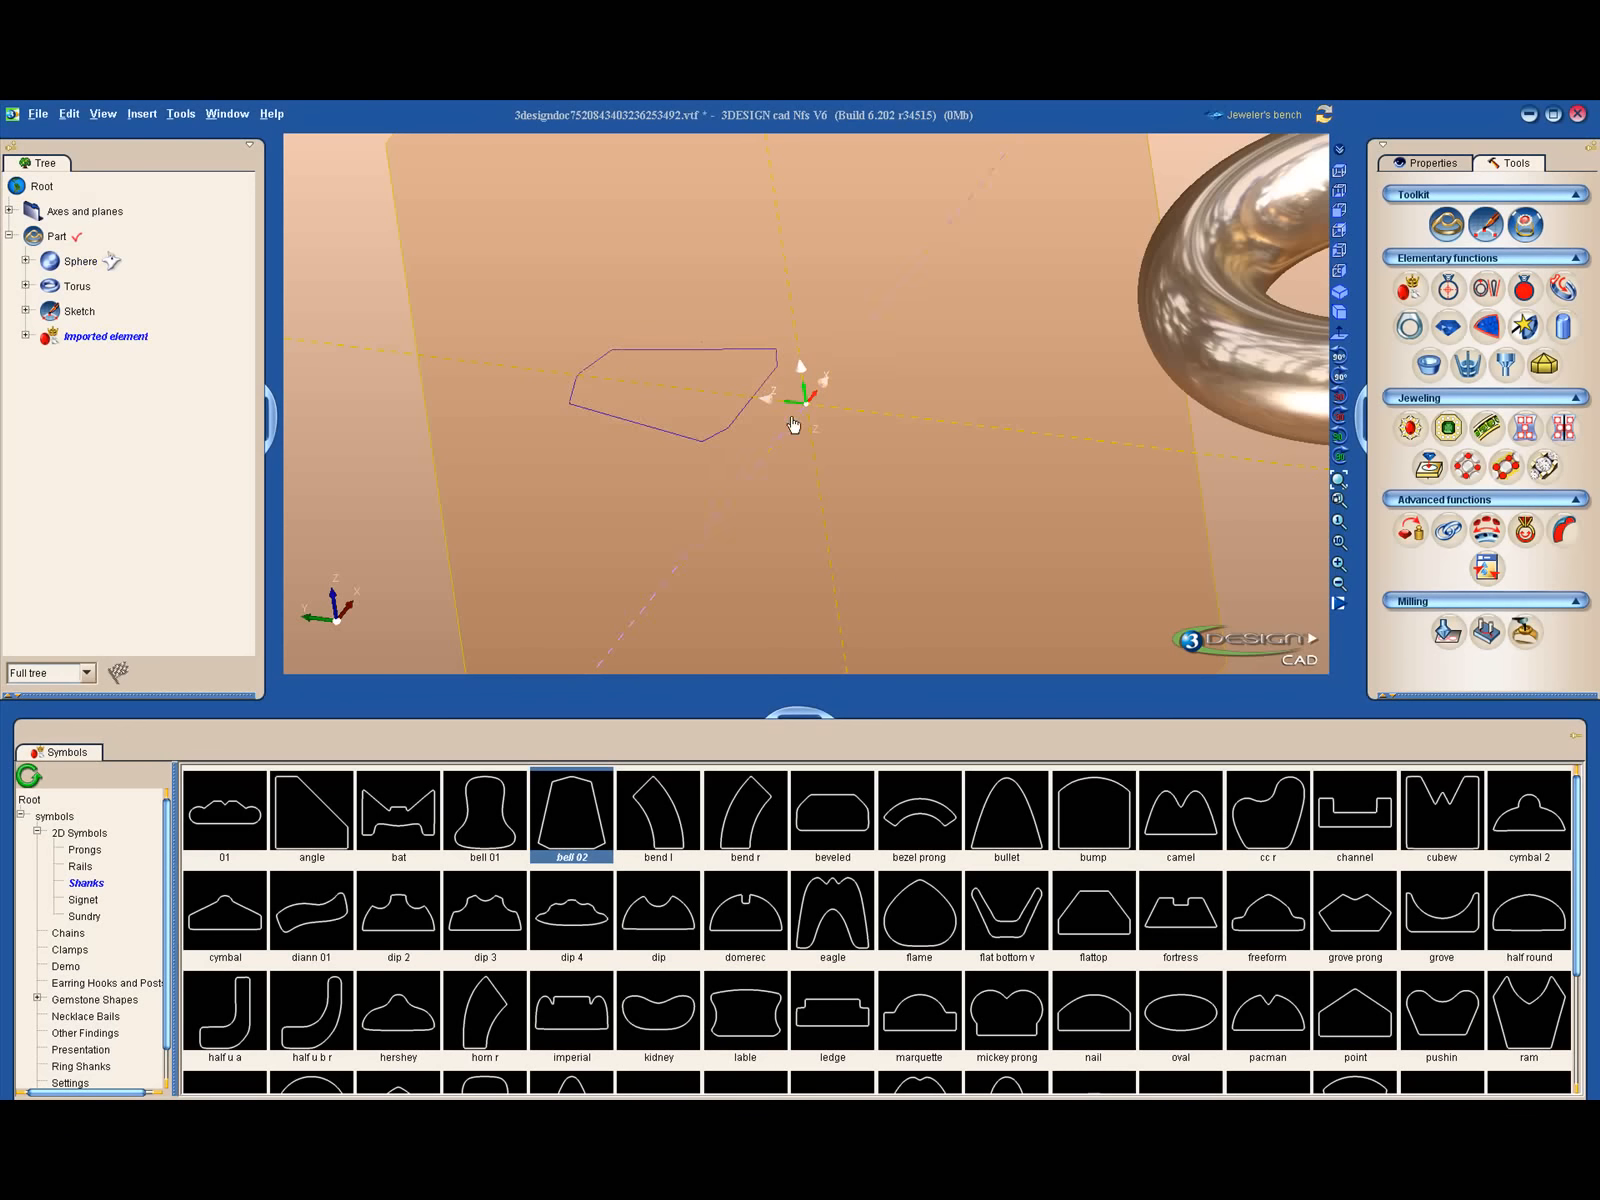
# - Look through the remaining shank profiles and the Signet, Sundry and CK SYMBOLS categories of the symbols library
pyautogui.scroll(-3, 715, 855)
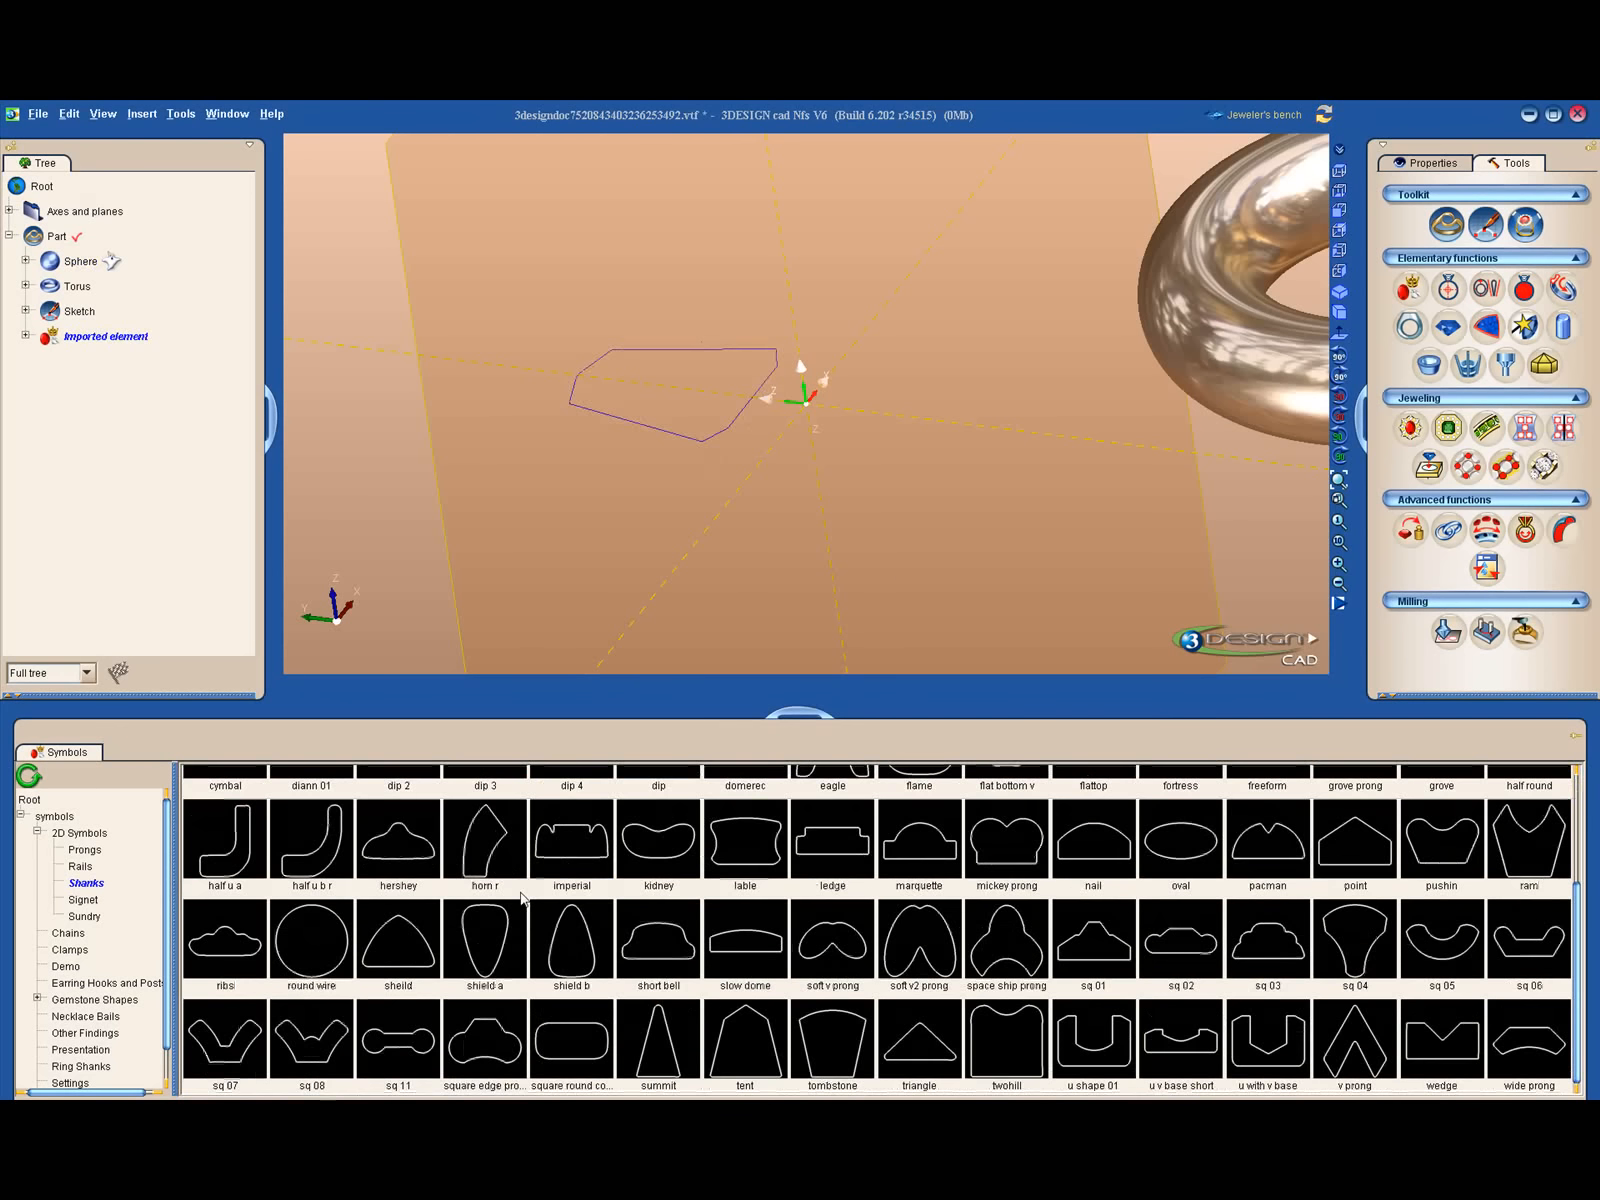
pyautogui.click(88, 900)
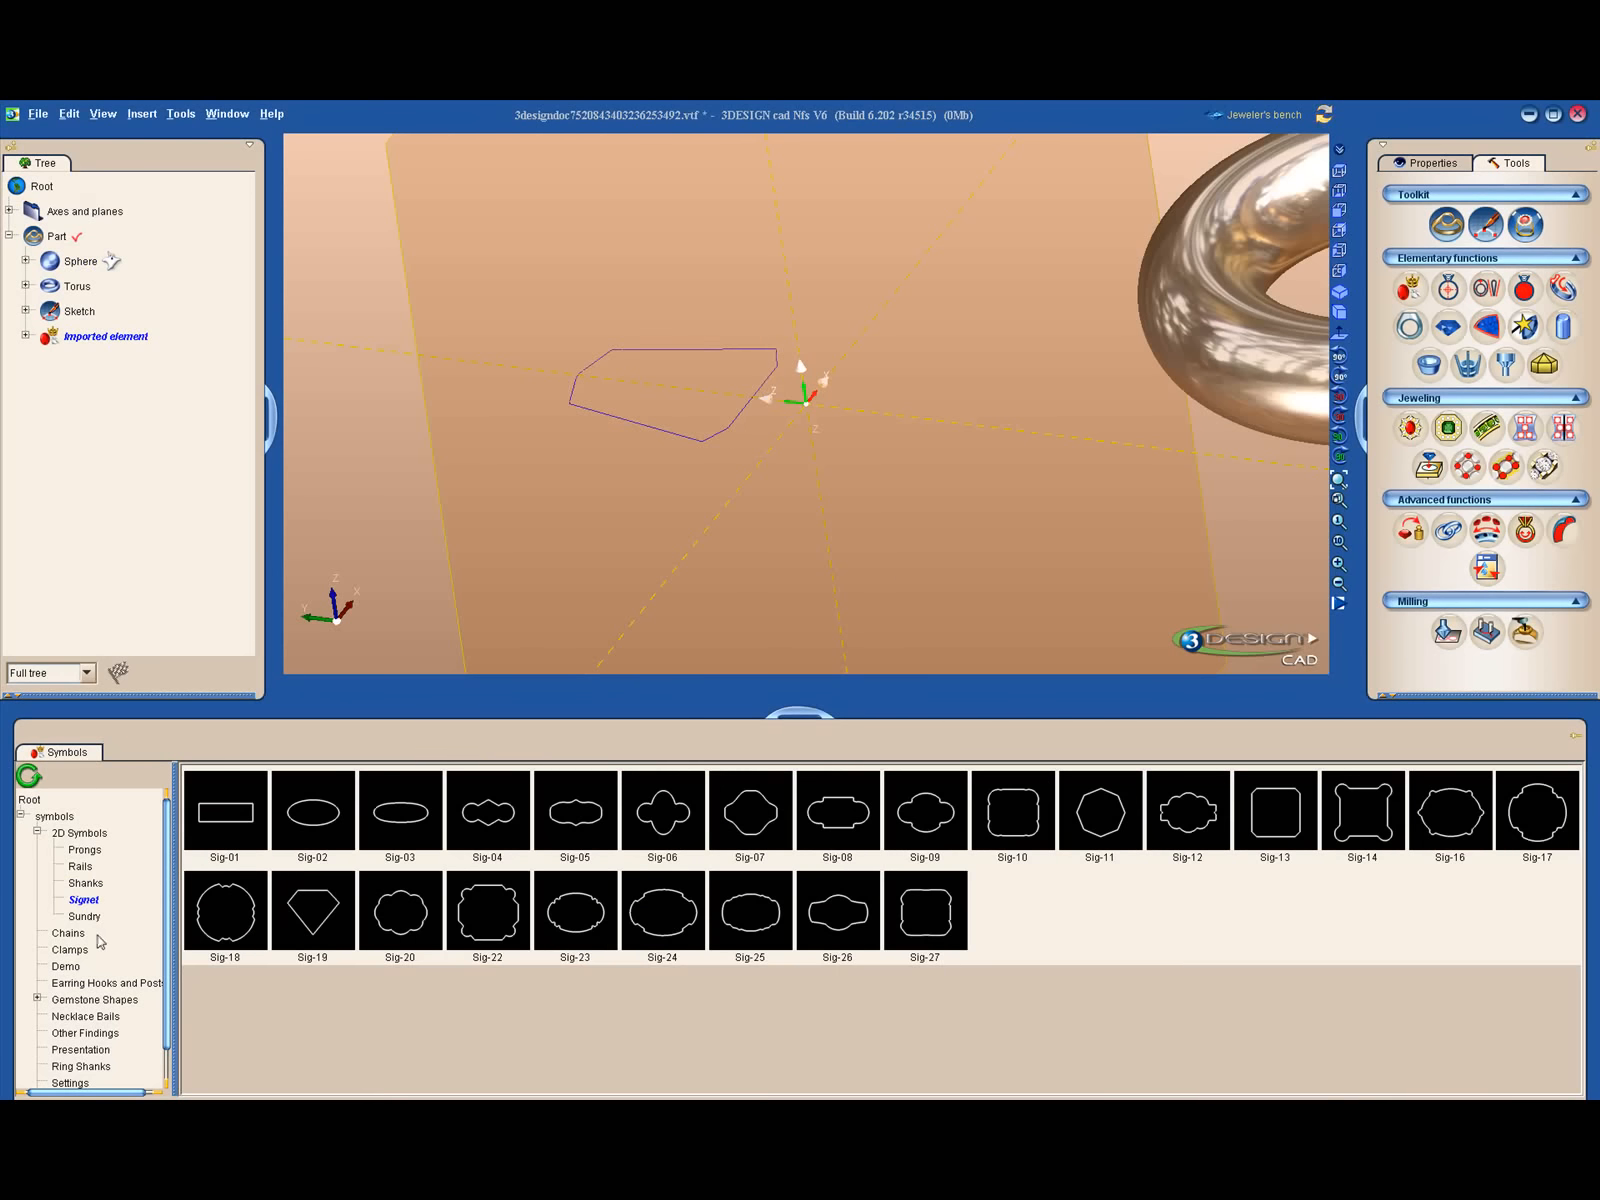
pyautogui.click(95, 916)
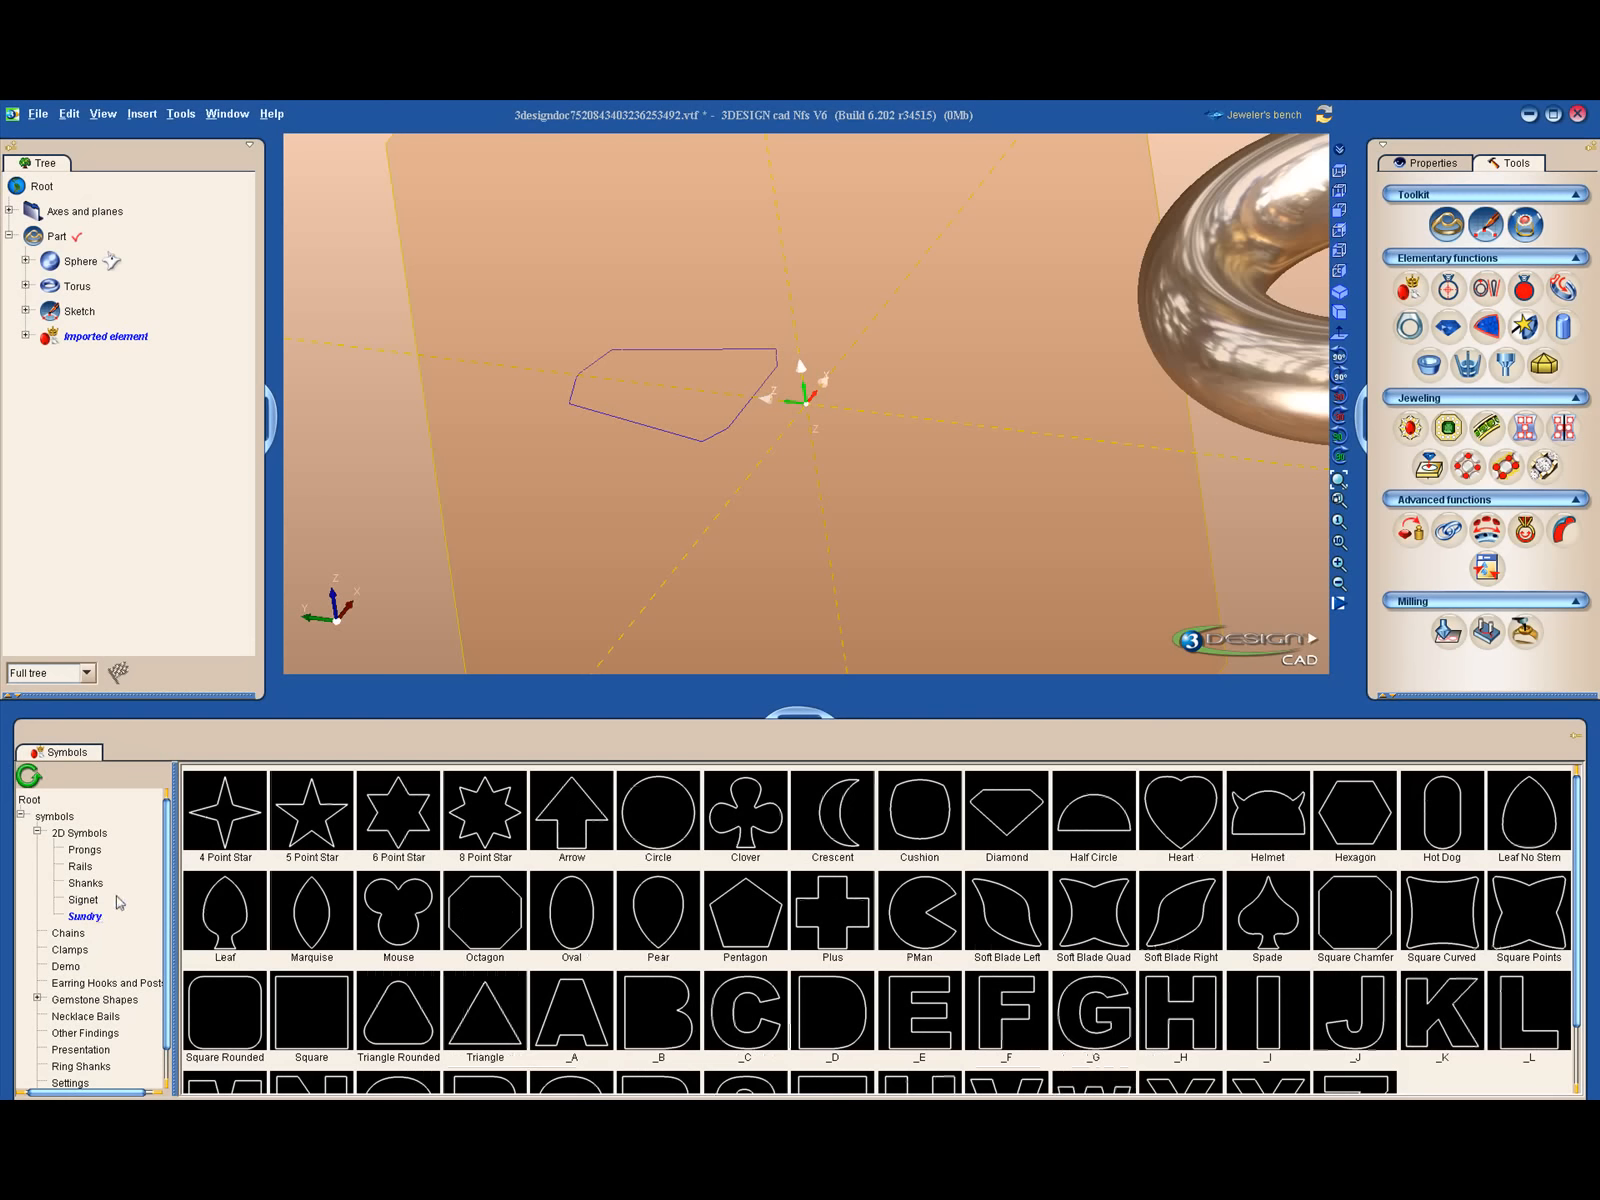
pyautogui.scroll(-5, 786, 590)
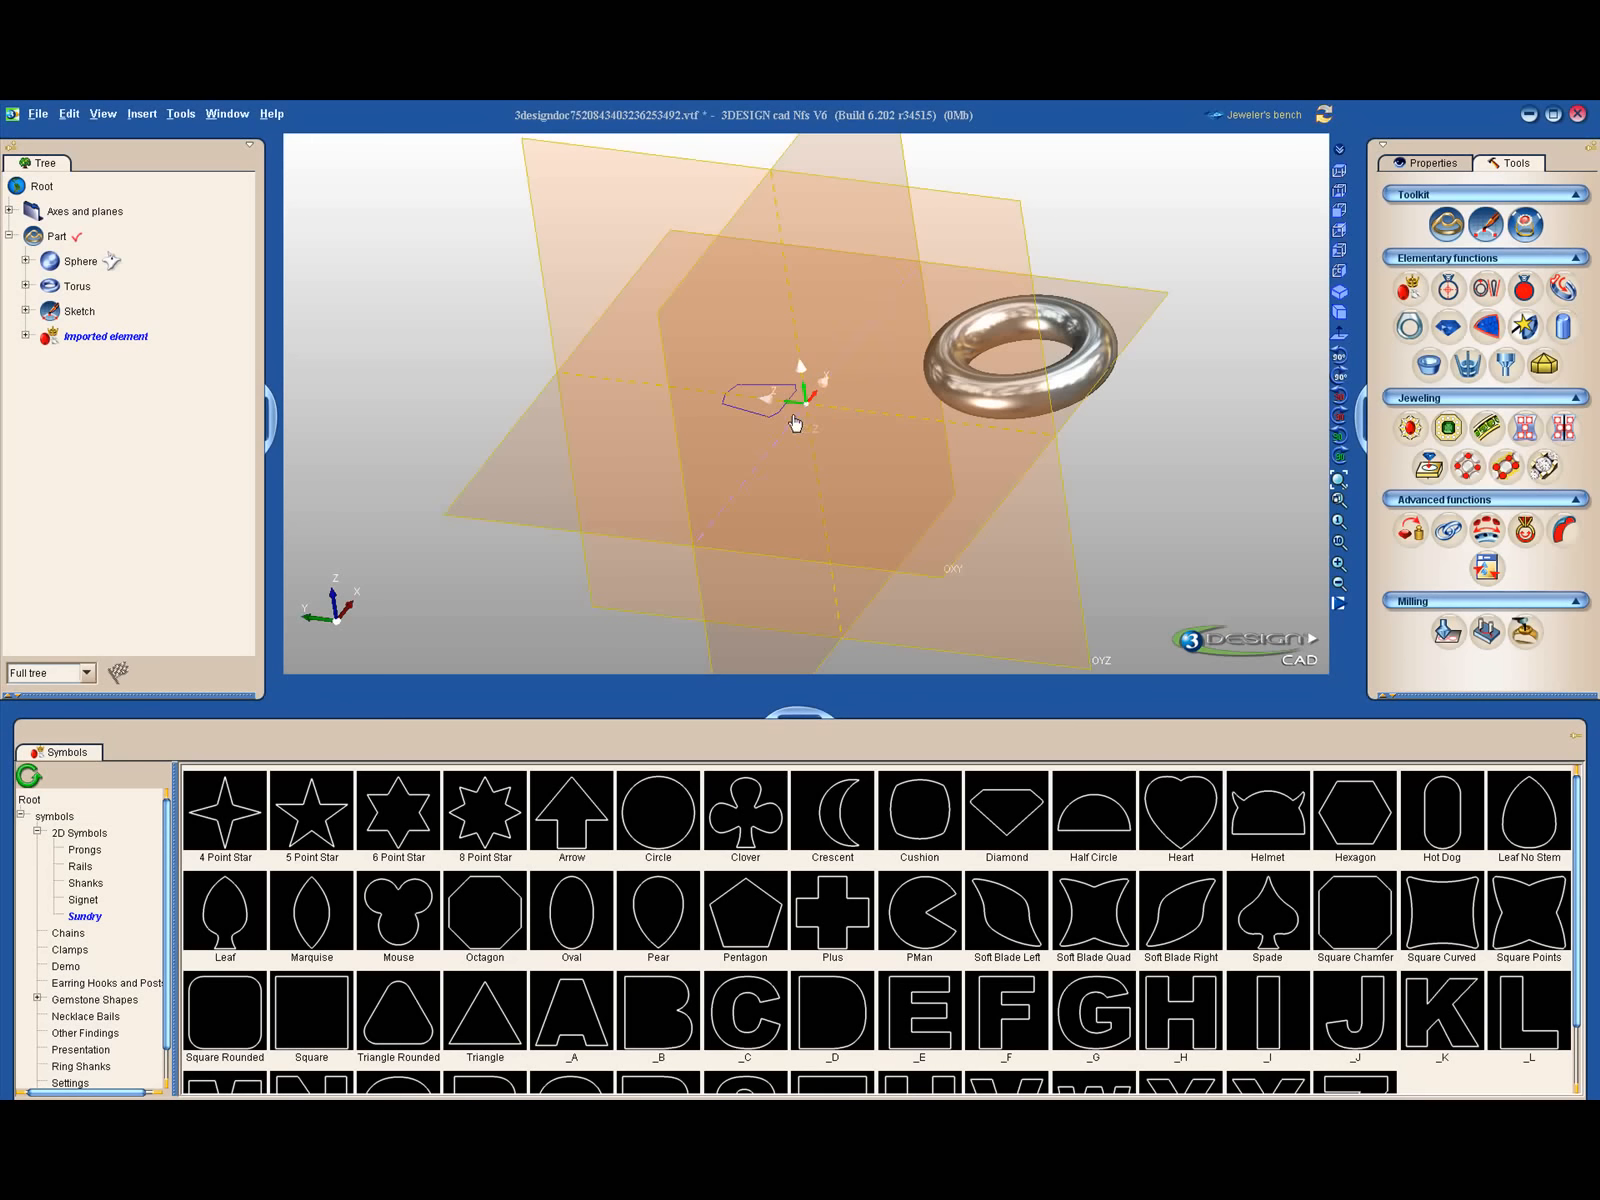
pyautogui.scroll(-1, 101, 955)
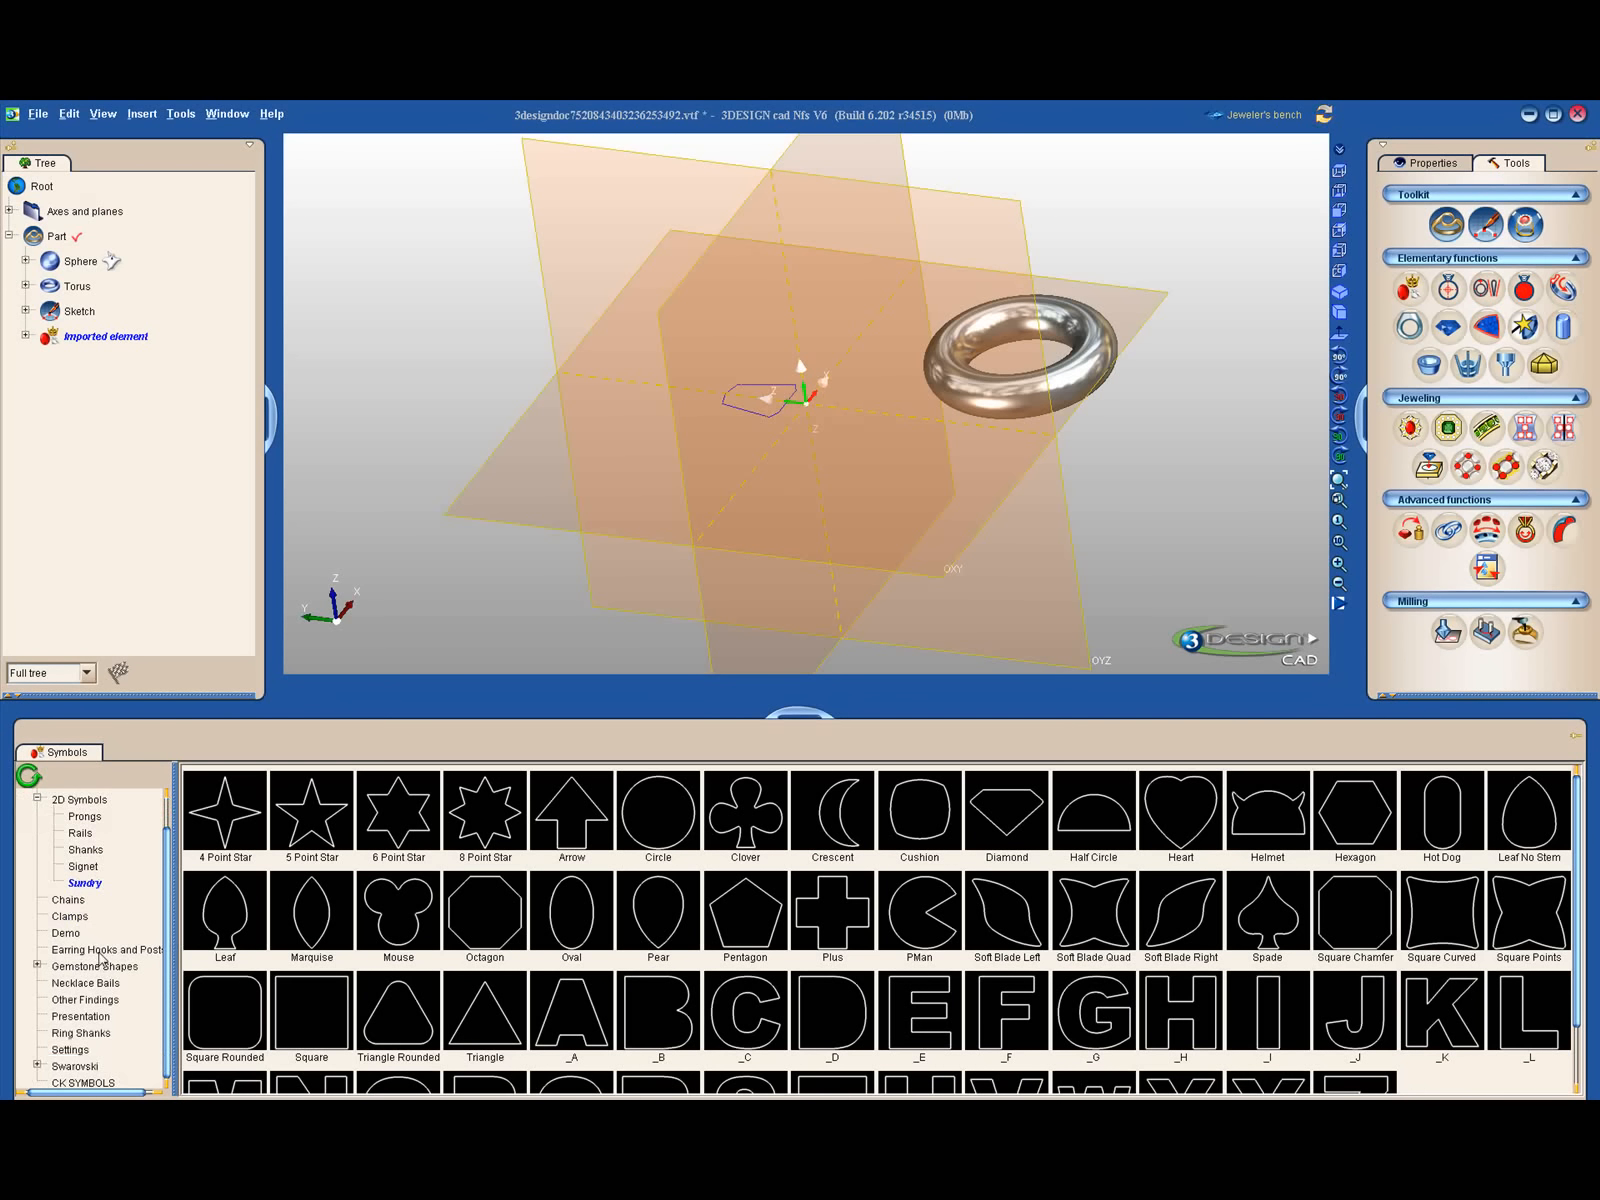
pyautogui.click(84, 1083)
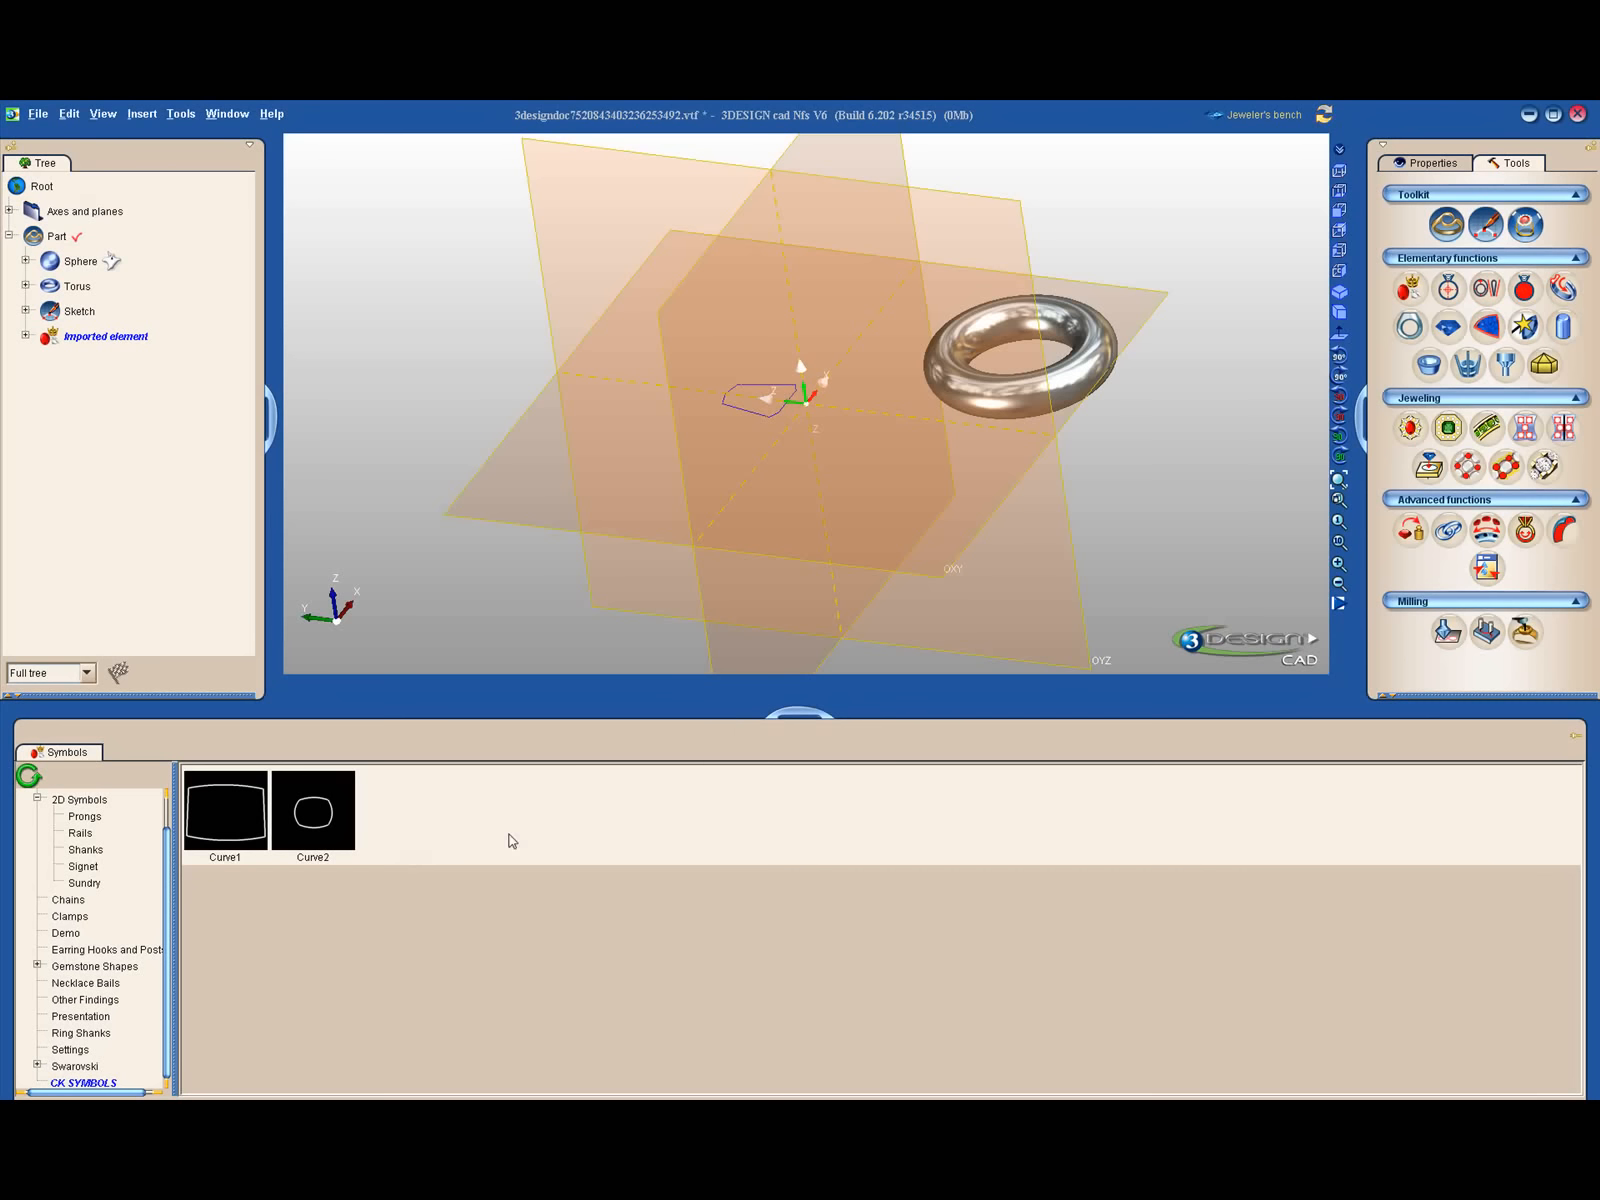
# - Look through the symbol categories from Chains to Settings, including Clamps, Earring Hooks and Posts, Necklace Bails, Other Findings and Presentation
pyautogui.scroll(1, 122, 940)
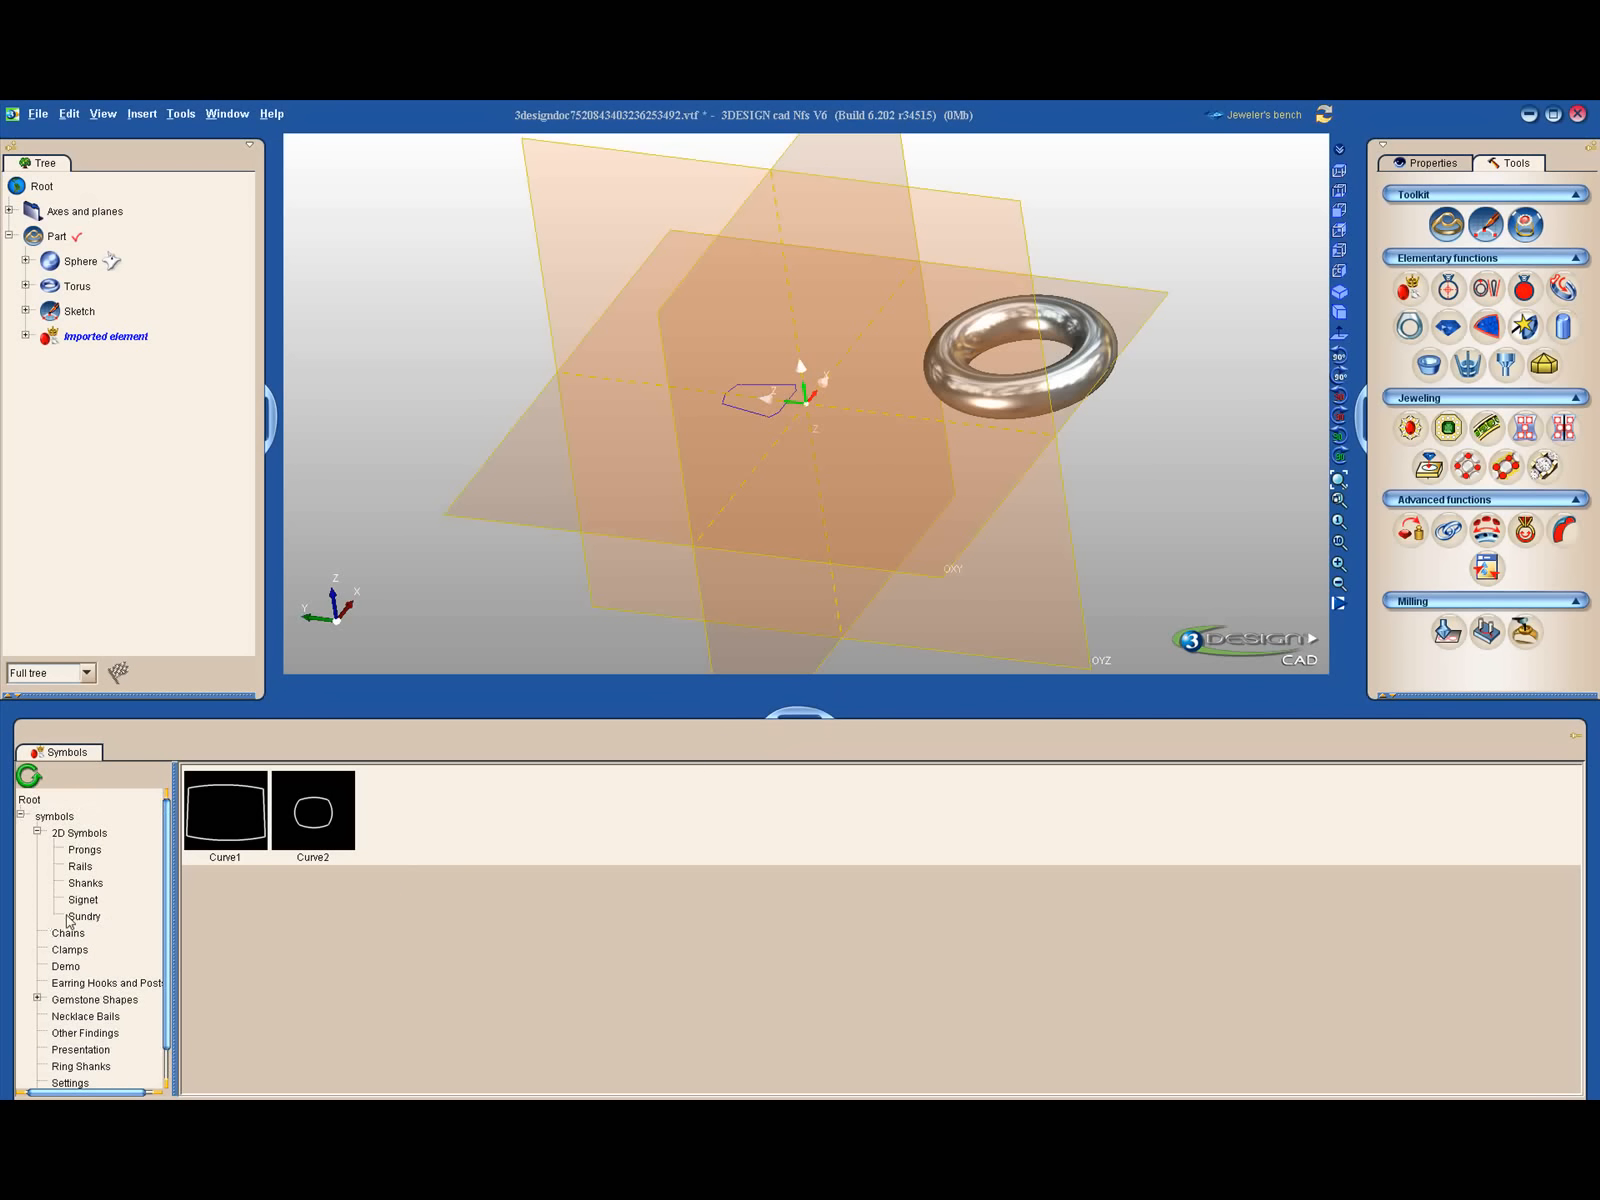
pyautogui.click(66, 935)
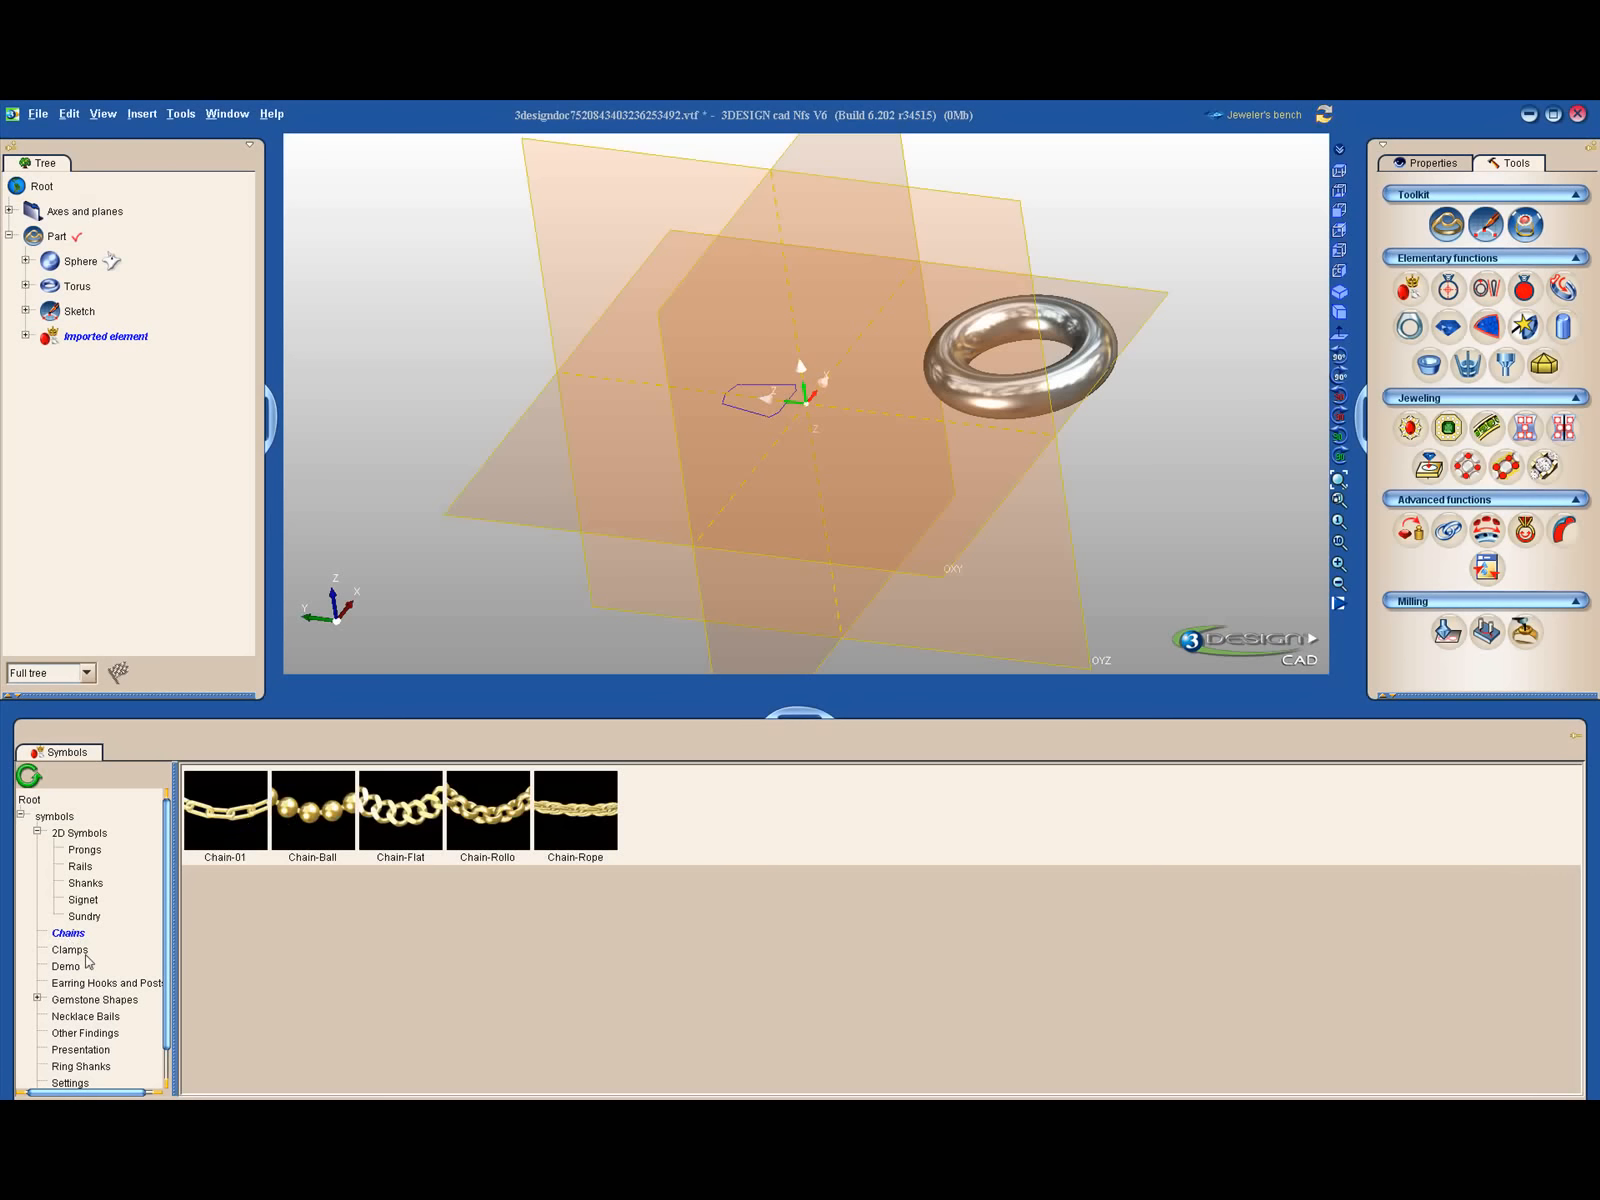
pyautogui.click(84, 954)
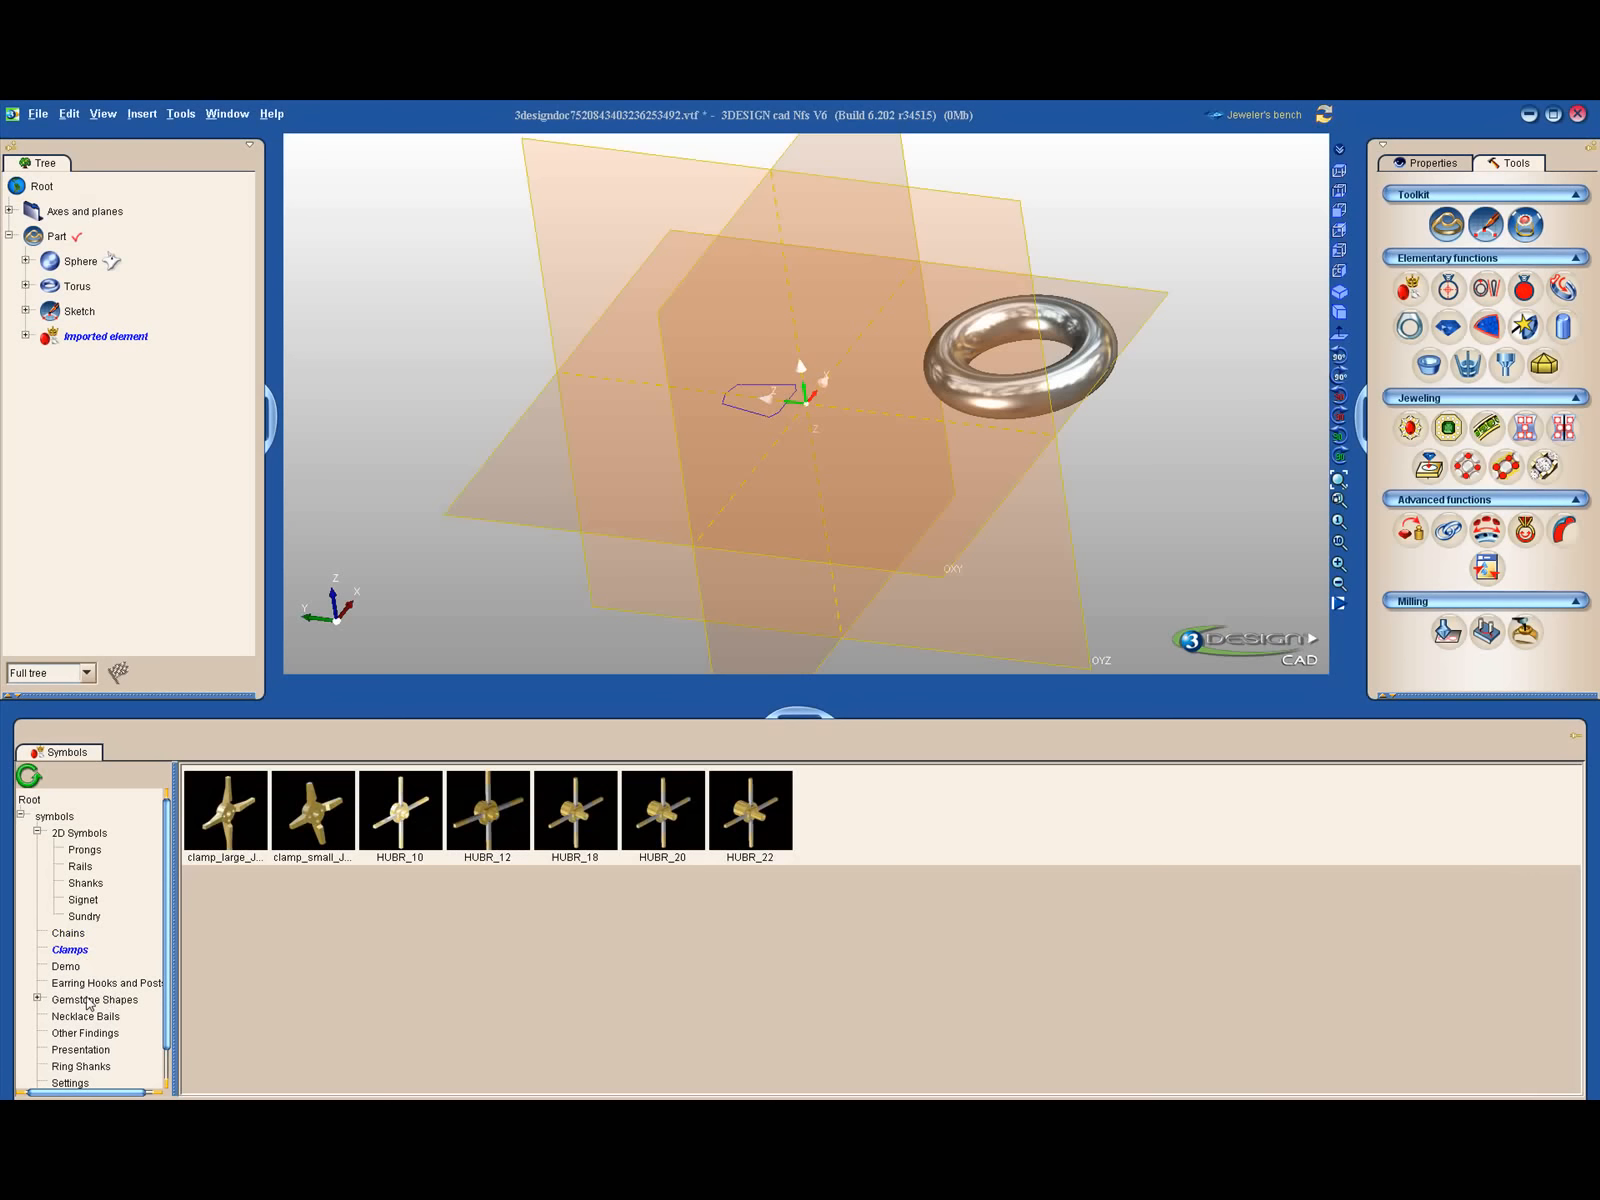
pyautogui.click(101, 984)
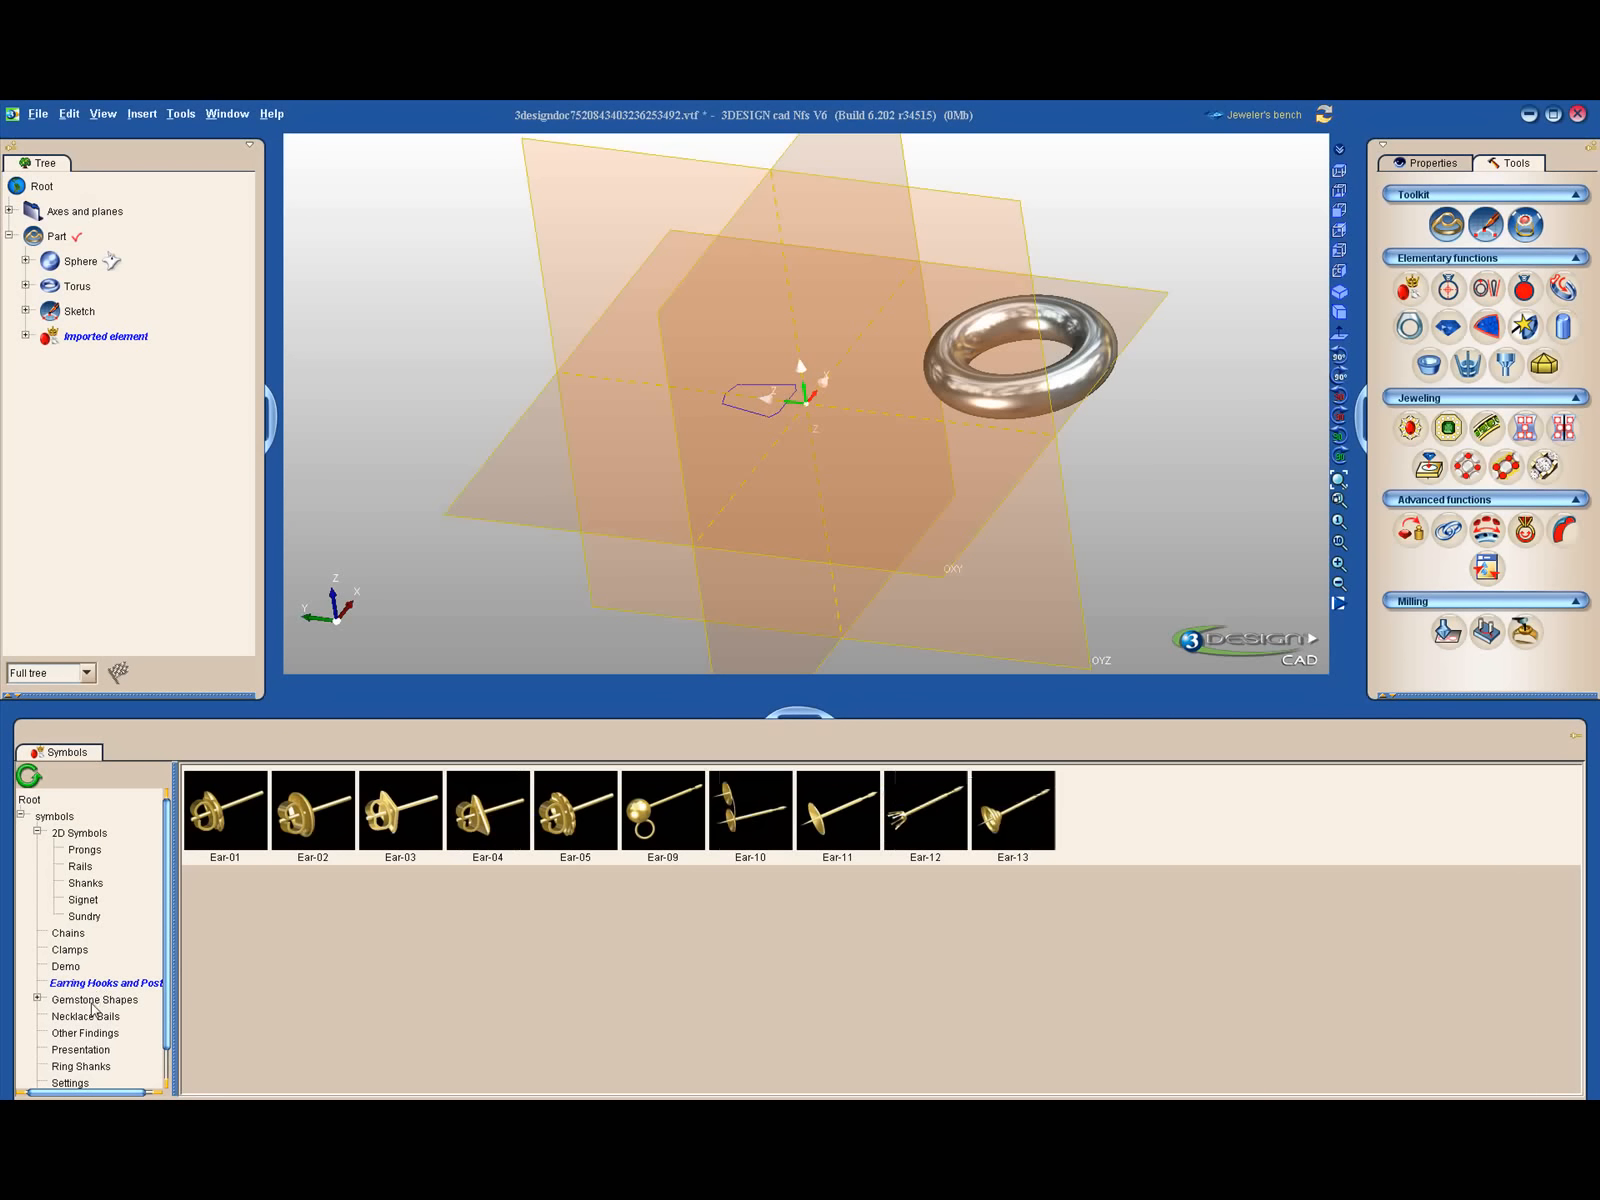
pyautogui.click(64, 1003)
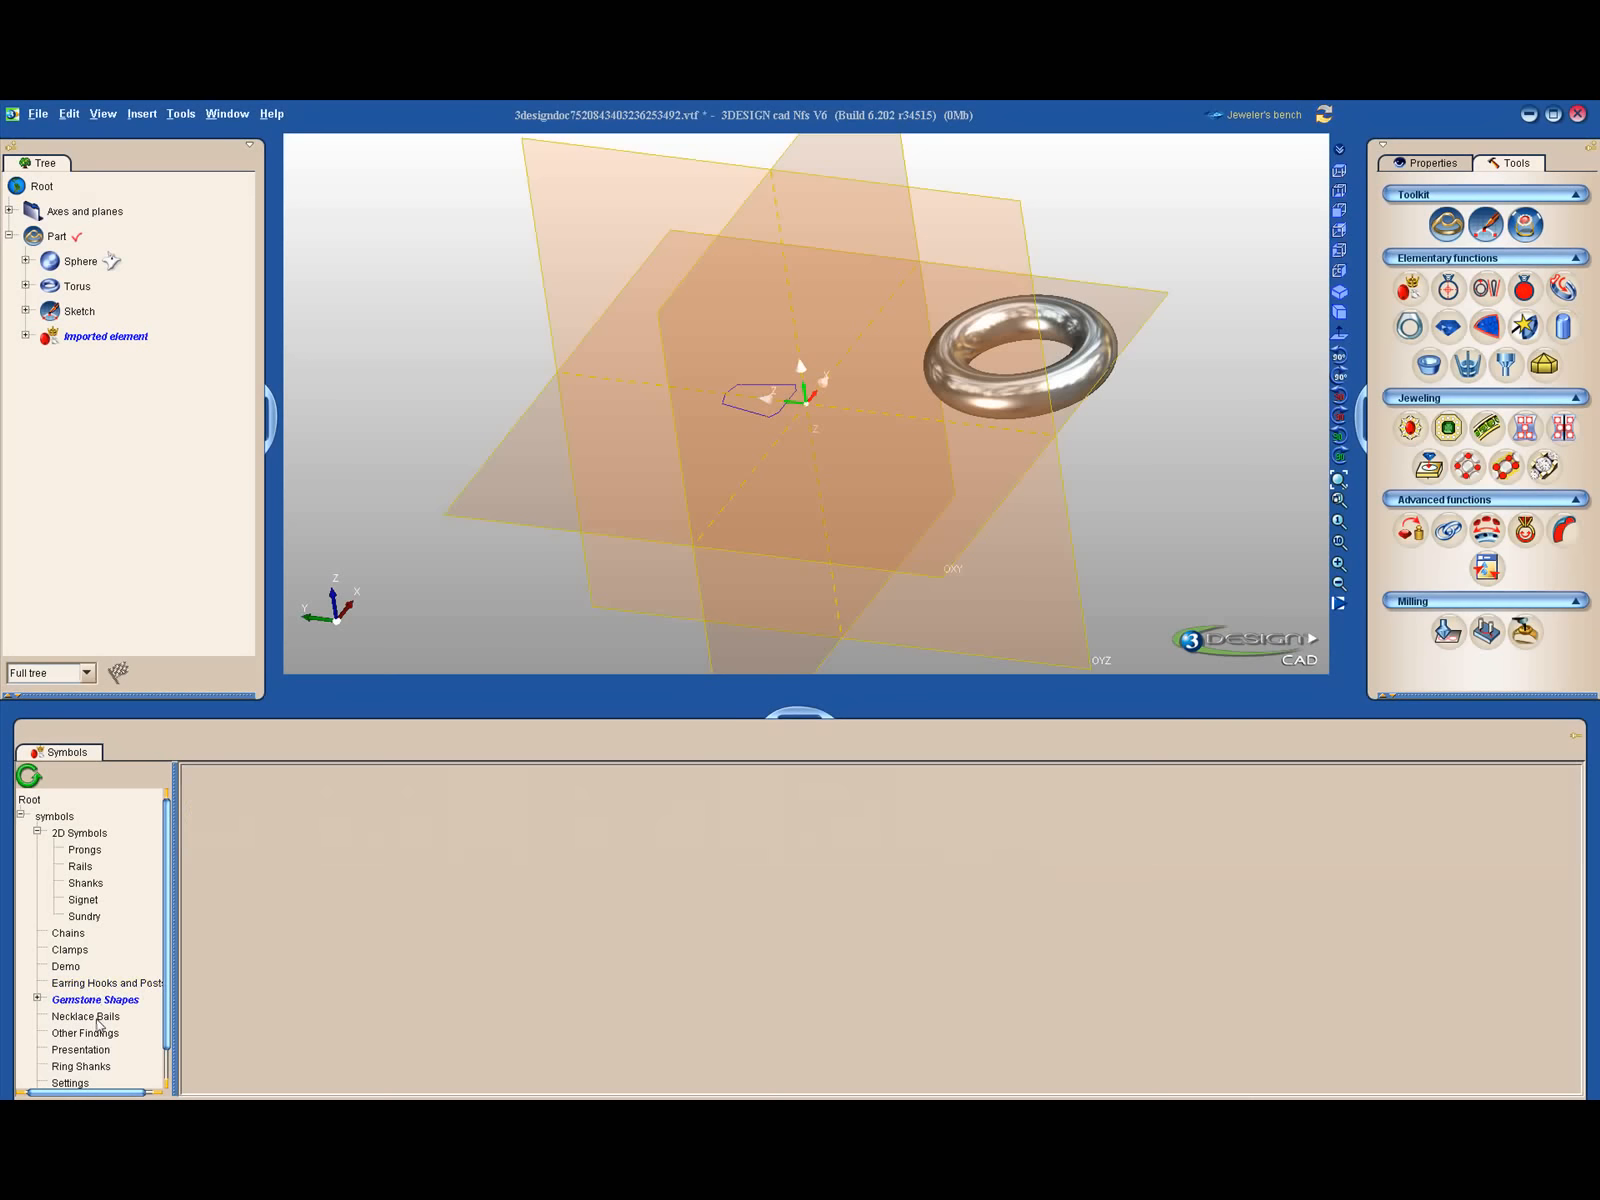
pyautogui.click(98, 1017)
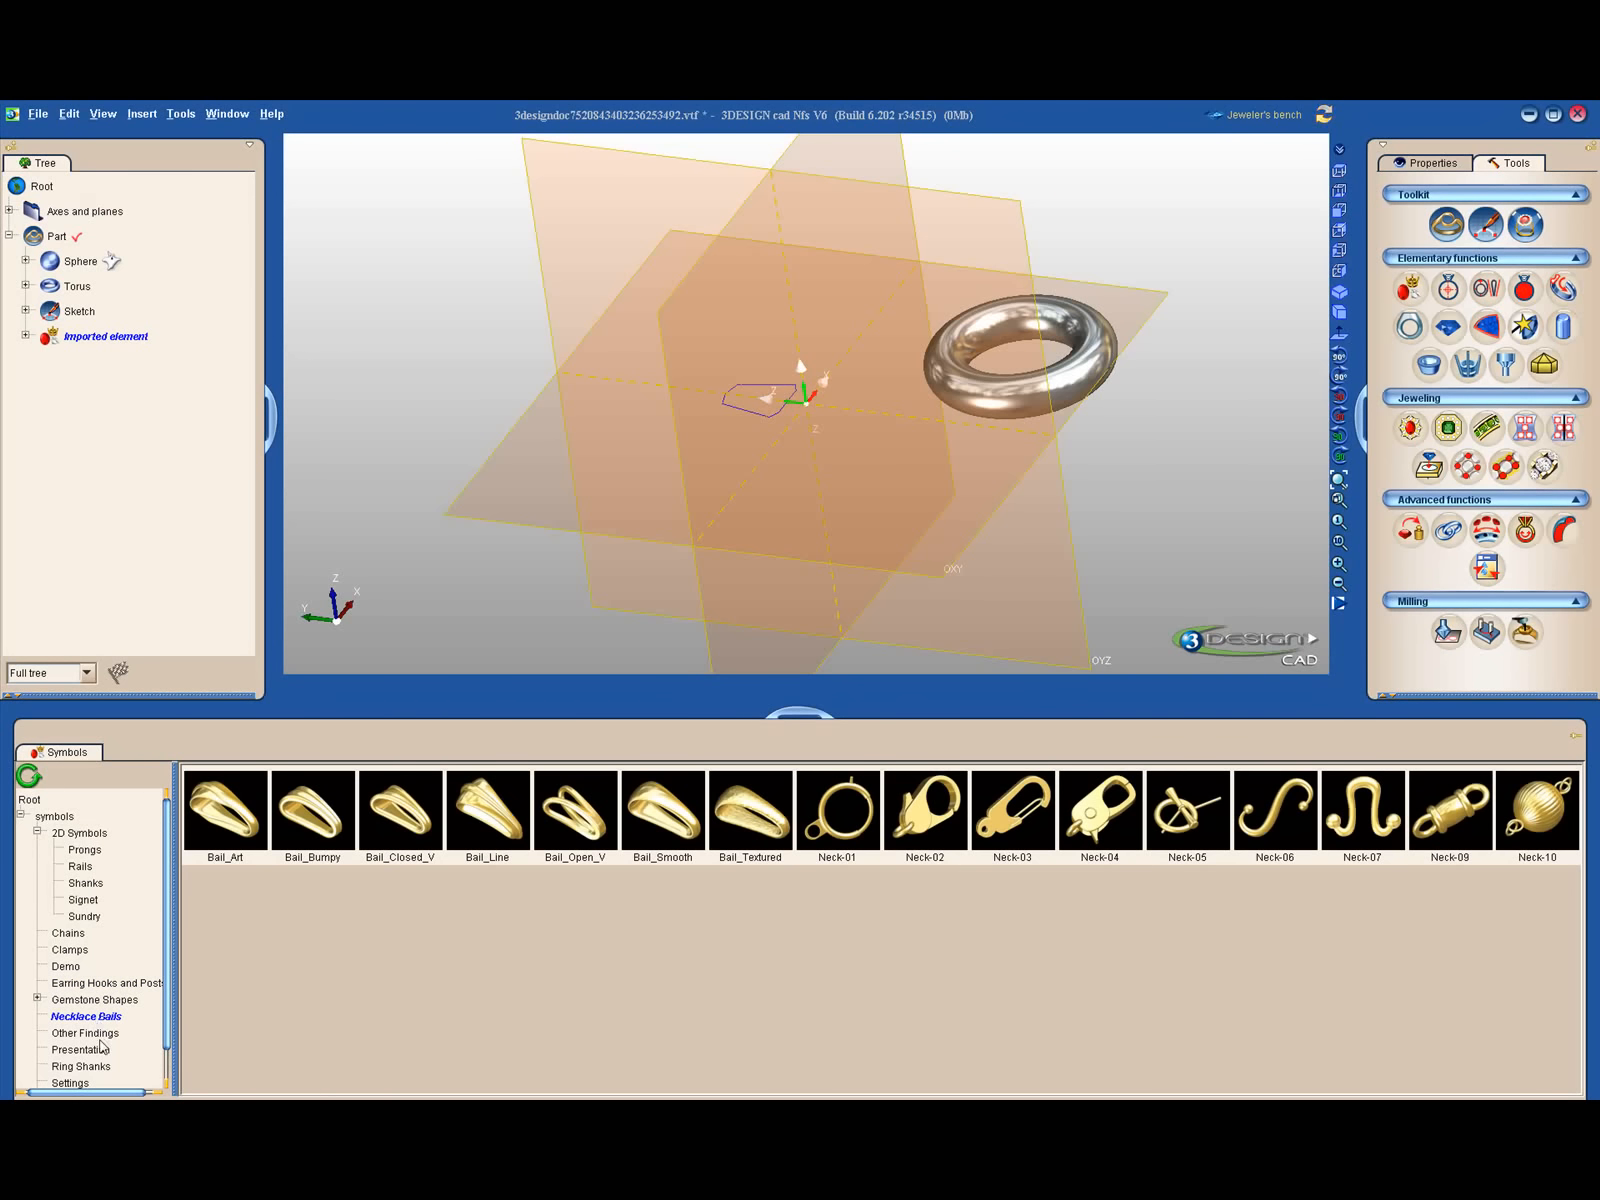
pyautogui.click(103, 1035)
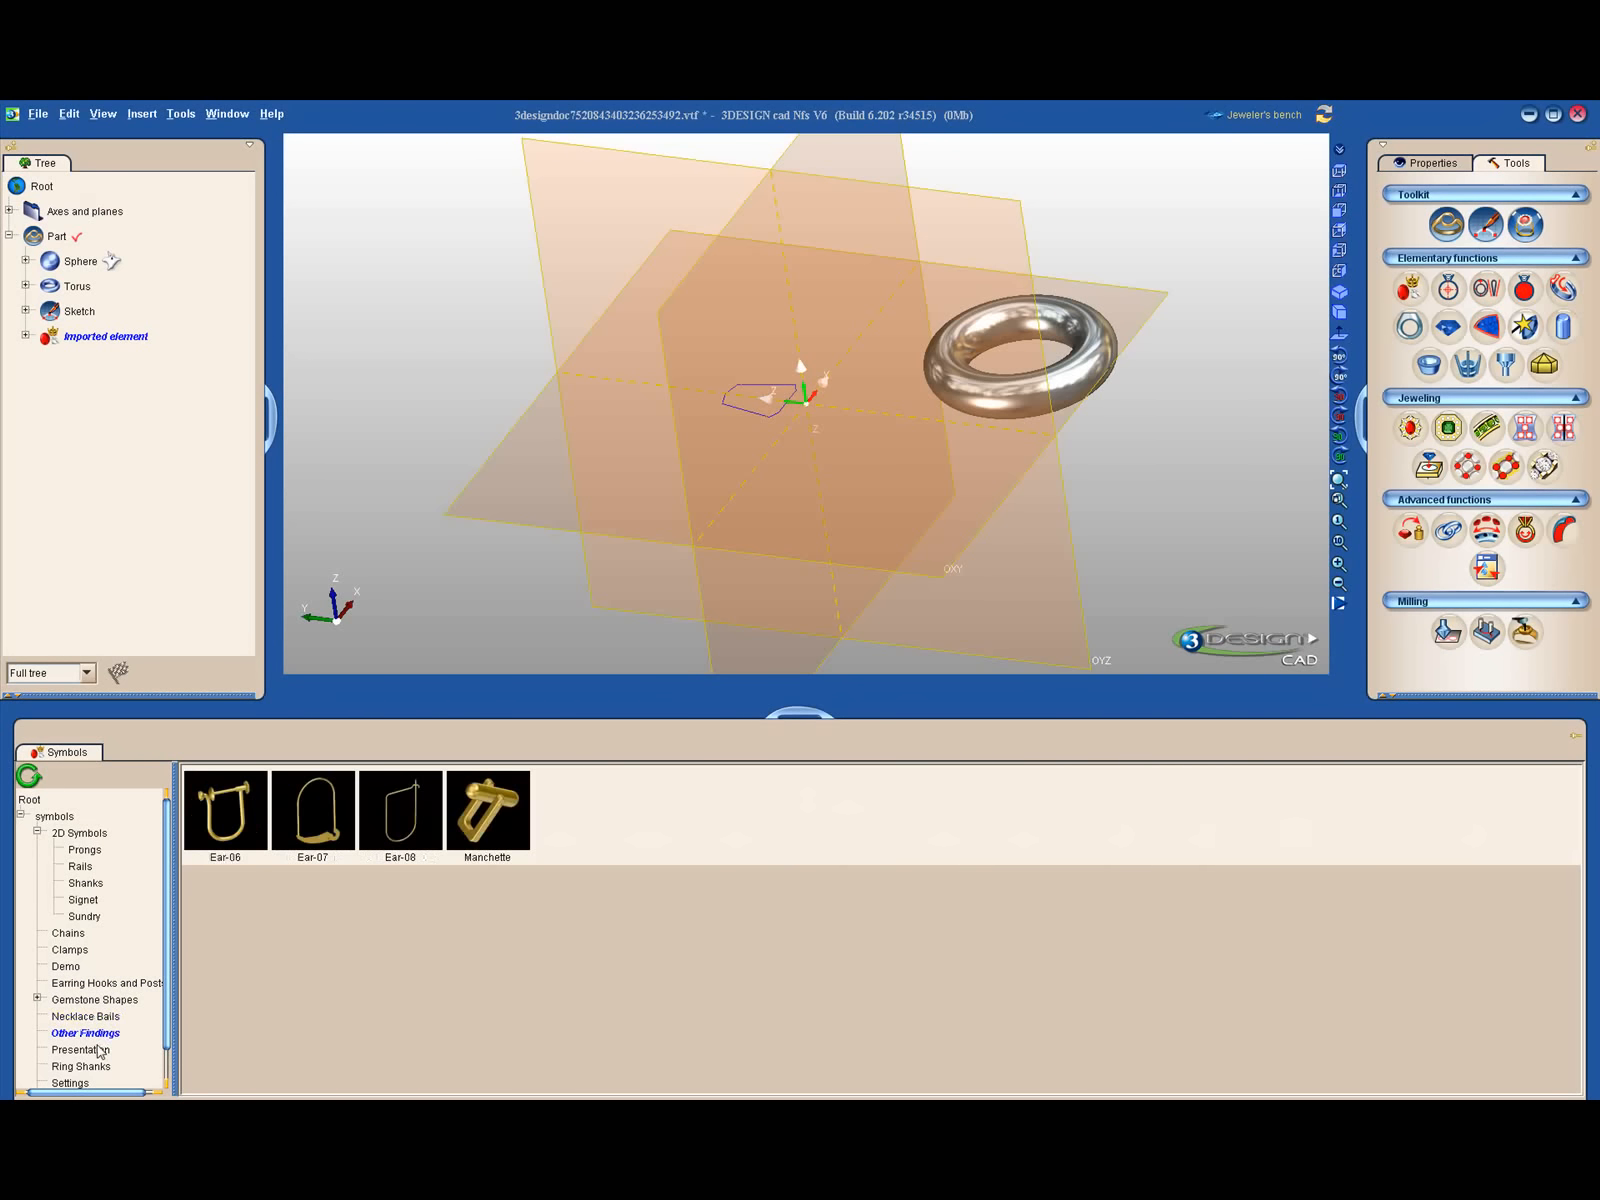
pyautogui.click(99, 1051)
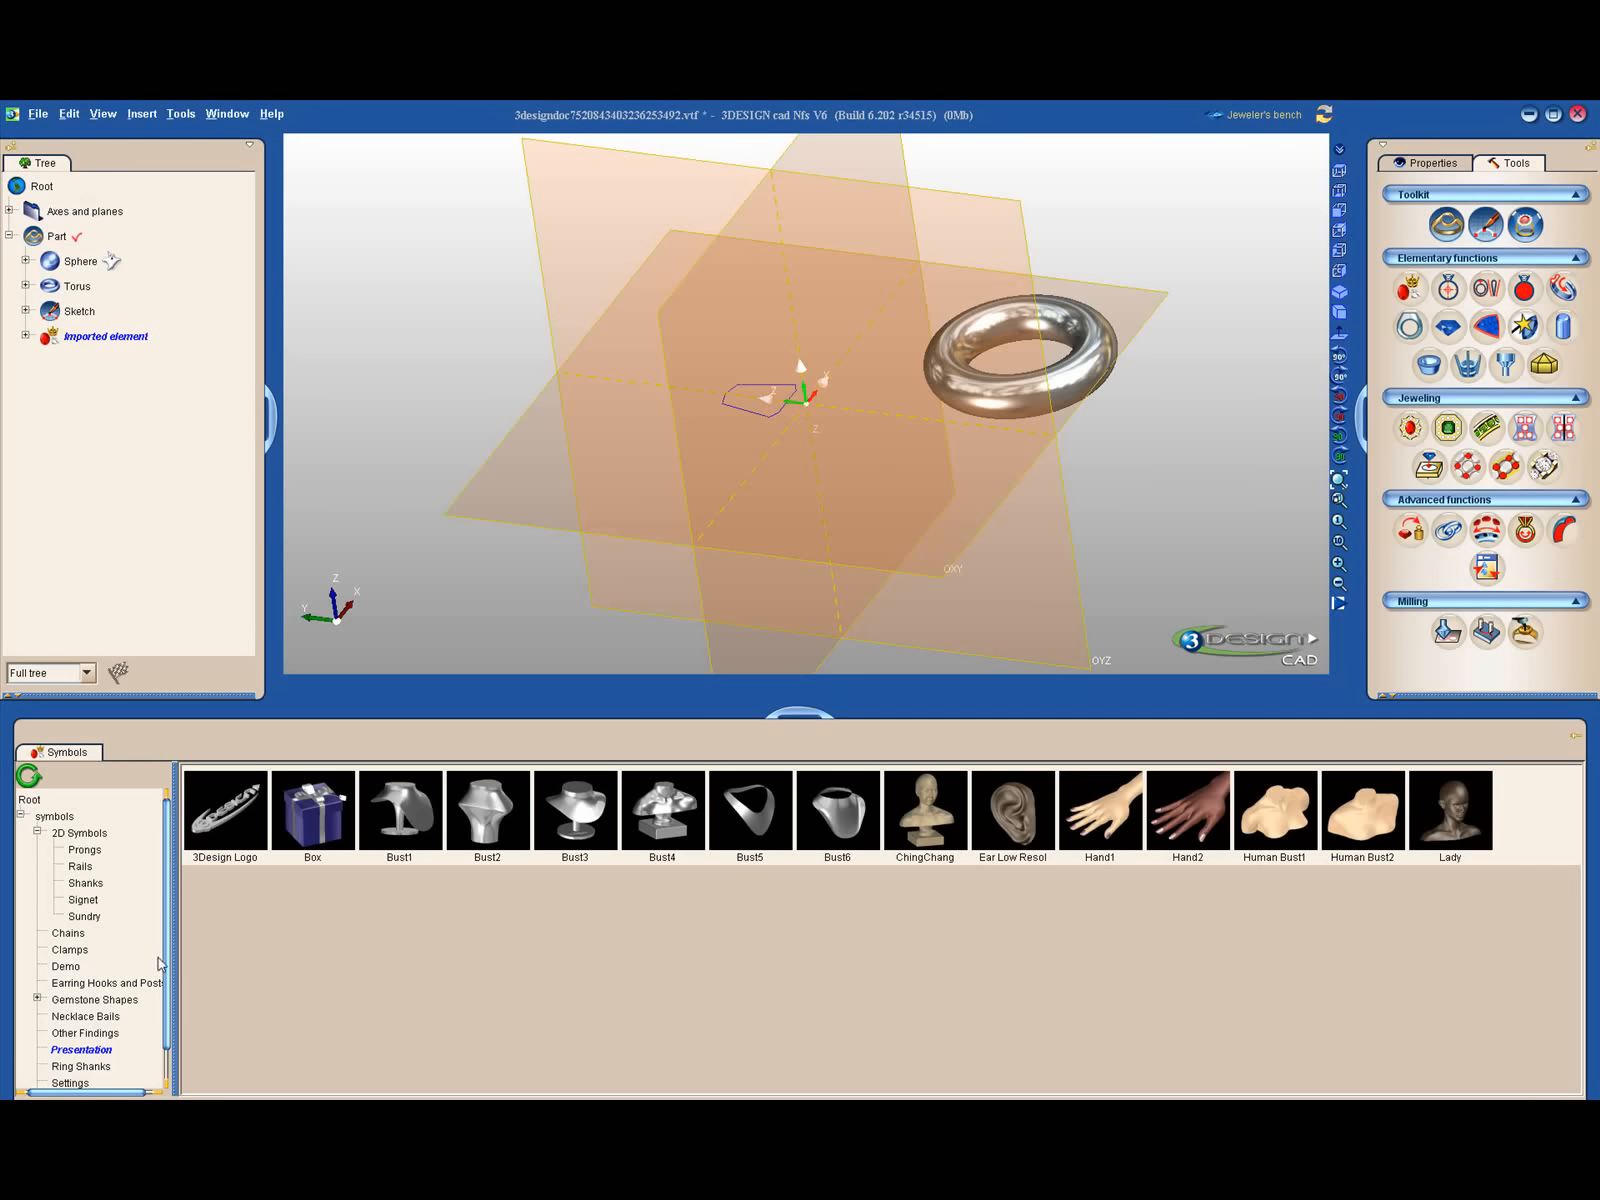
pyautogui.scroll(-1, 168, 965)
pyautogui.click(90, 1033)
pyautogui.click(62, 1050)
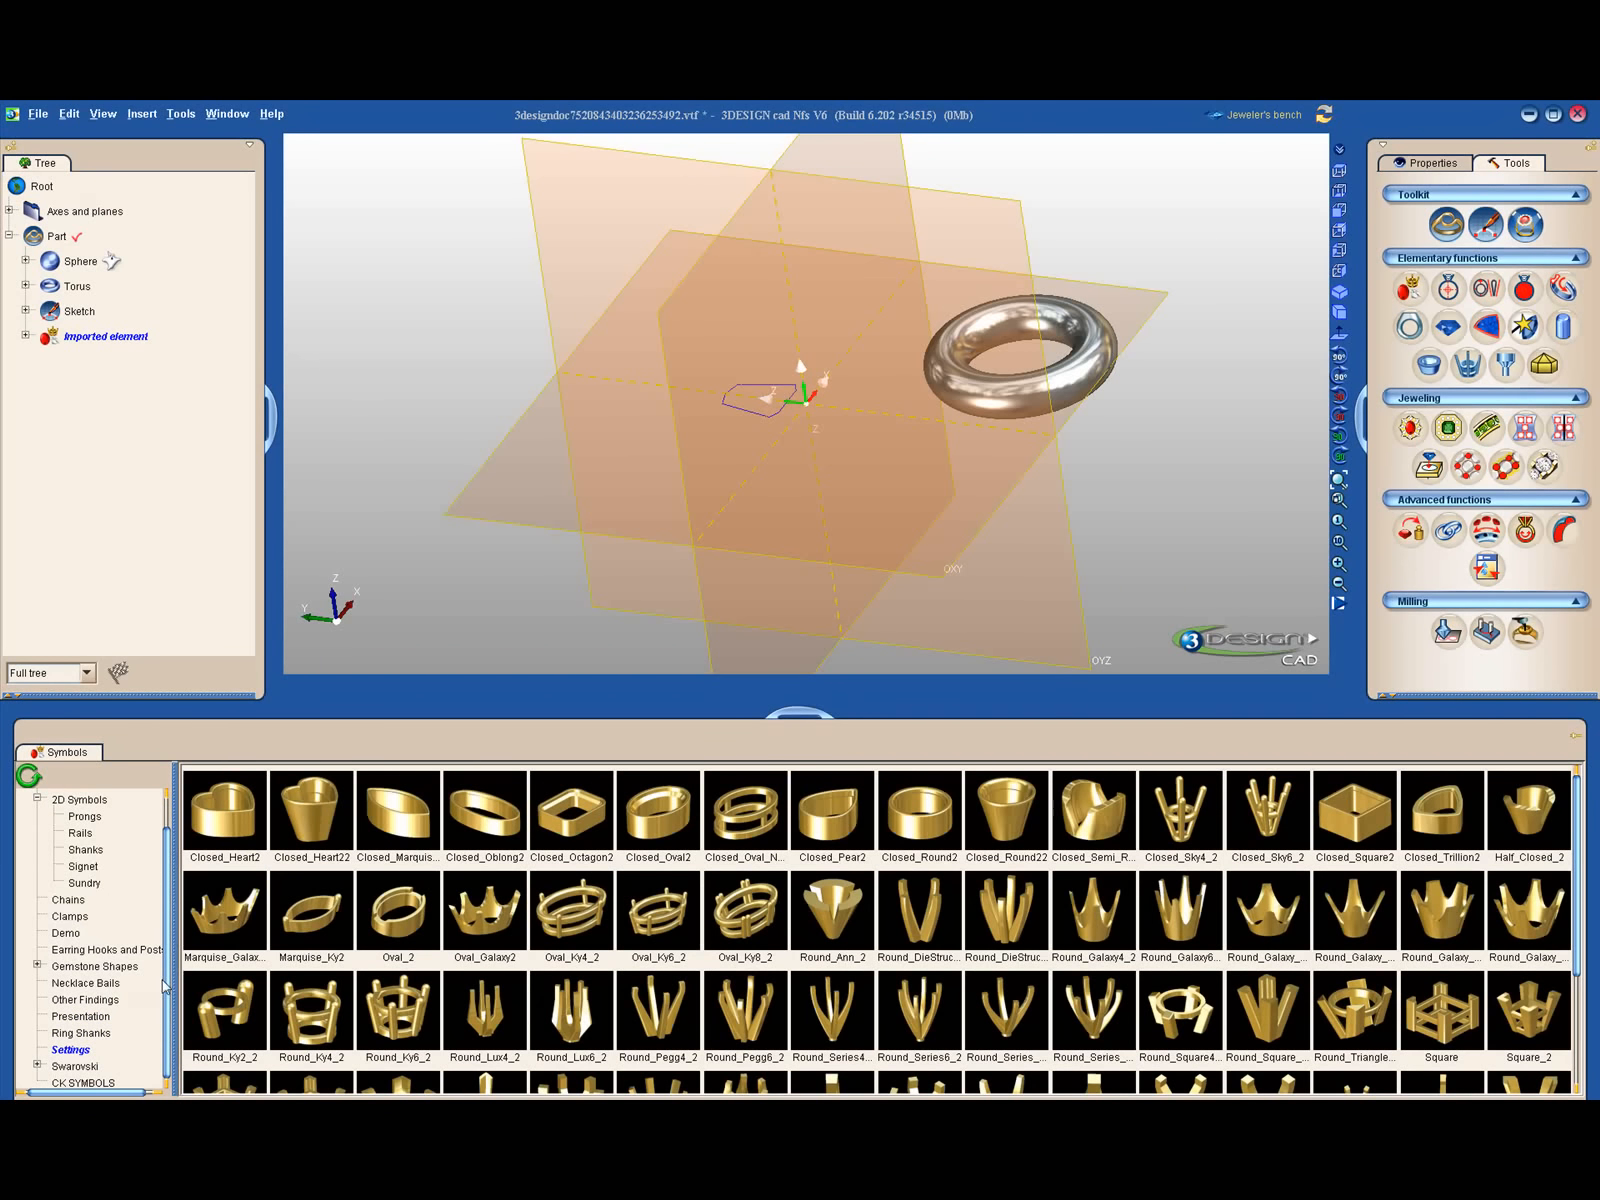
# - Expand the Swarovski library and look through the 1028 stones in the 1000-1999 range
pyautogui.click(37, 1066)
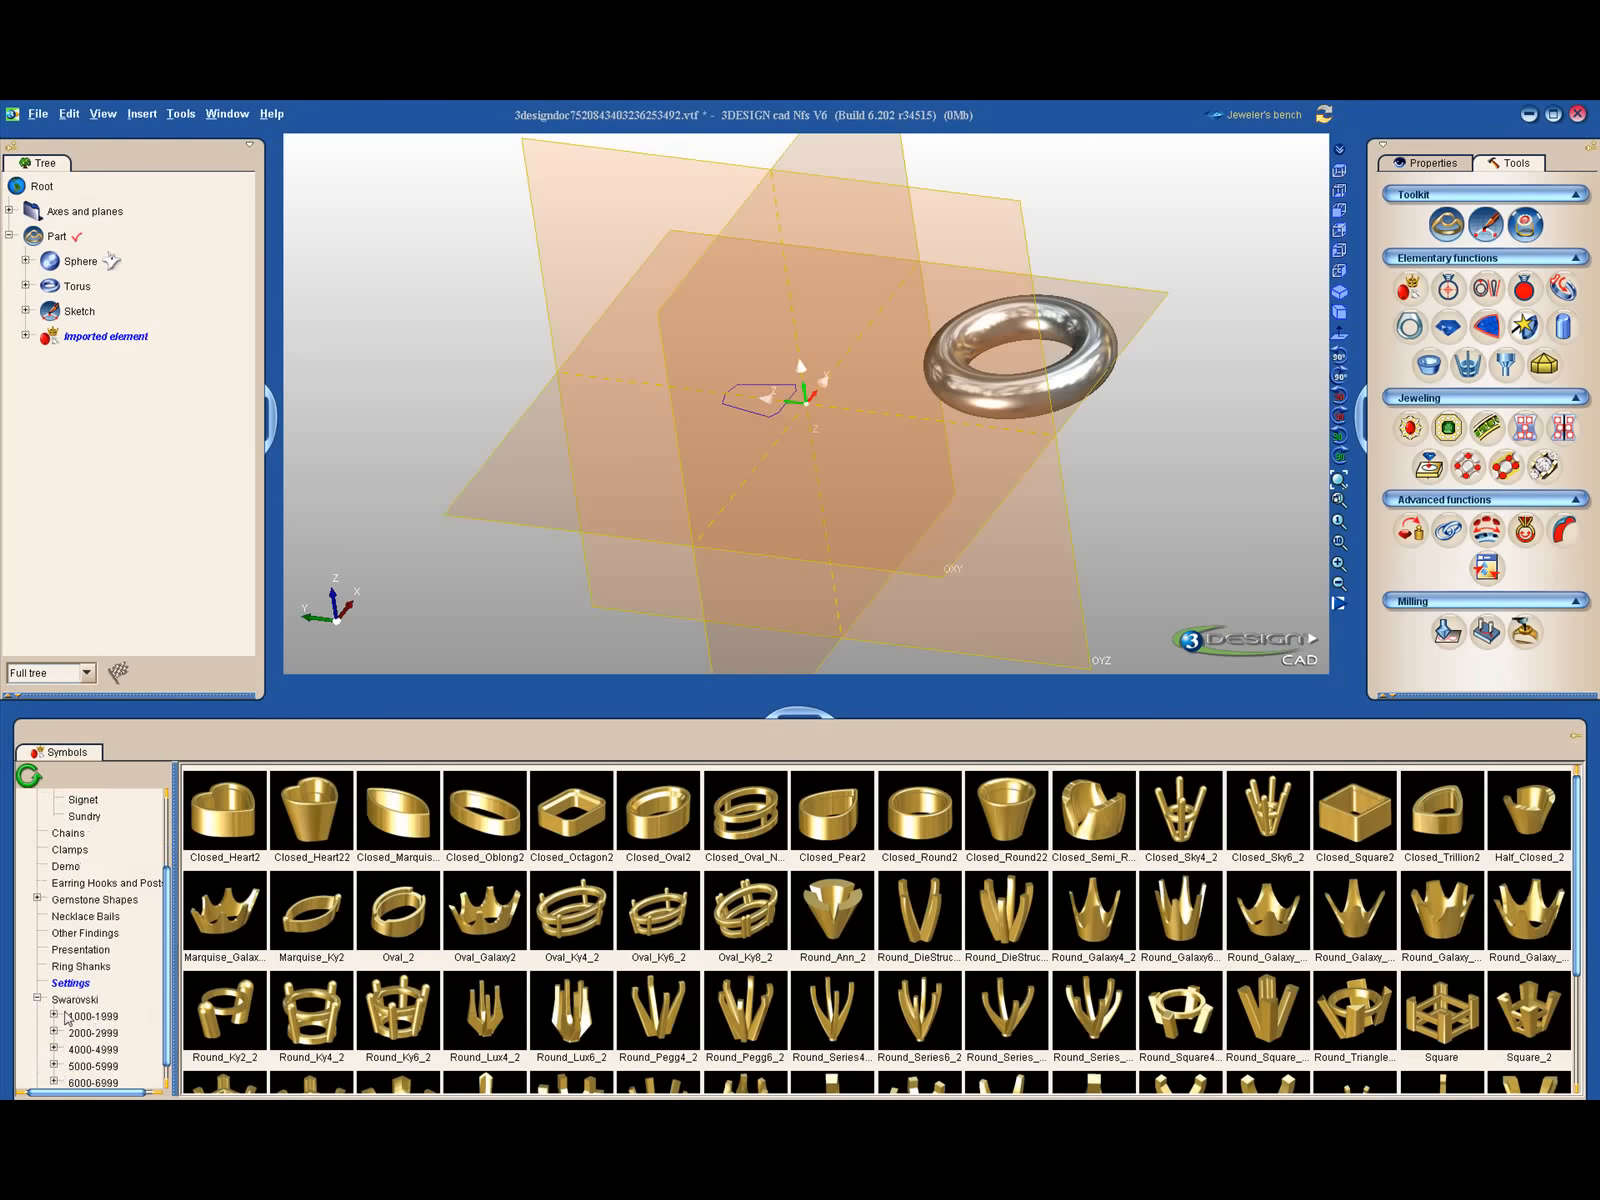
pyautogui.click(90, 1016)
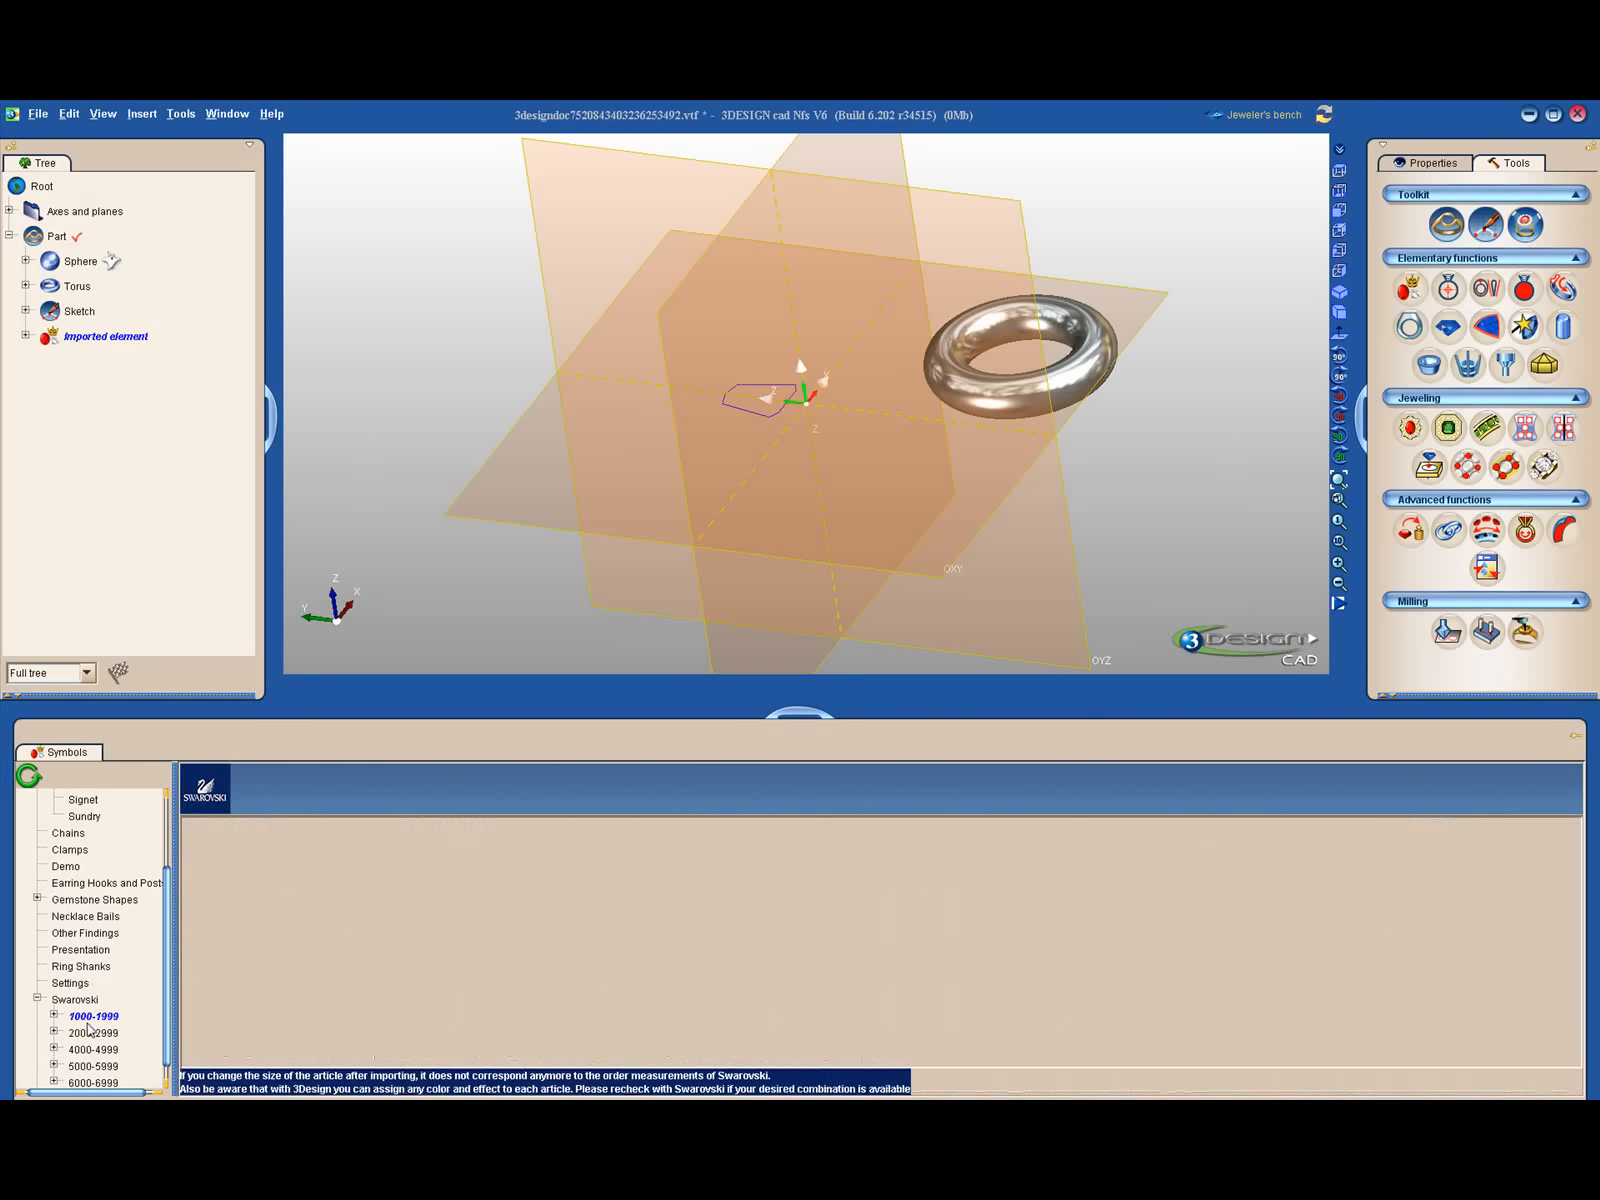
pyautogui.click(55, 1016)
pyautogui.click(98, 934)
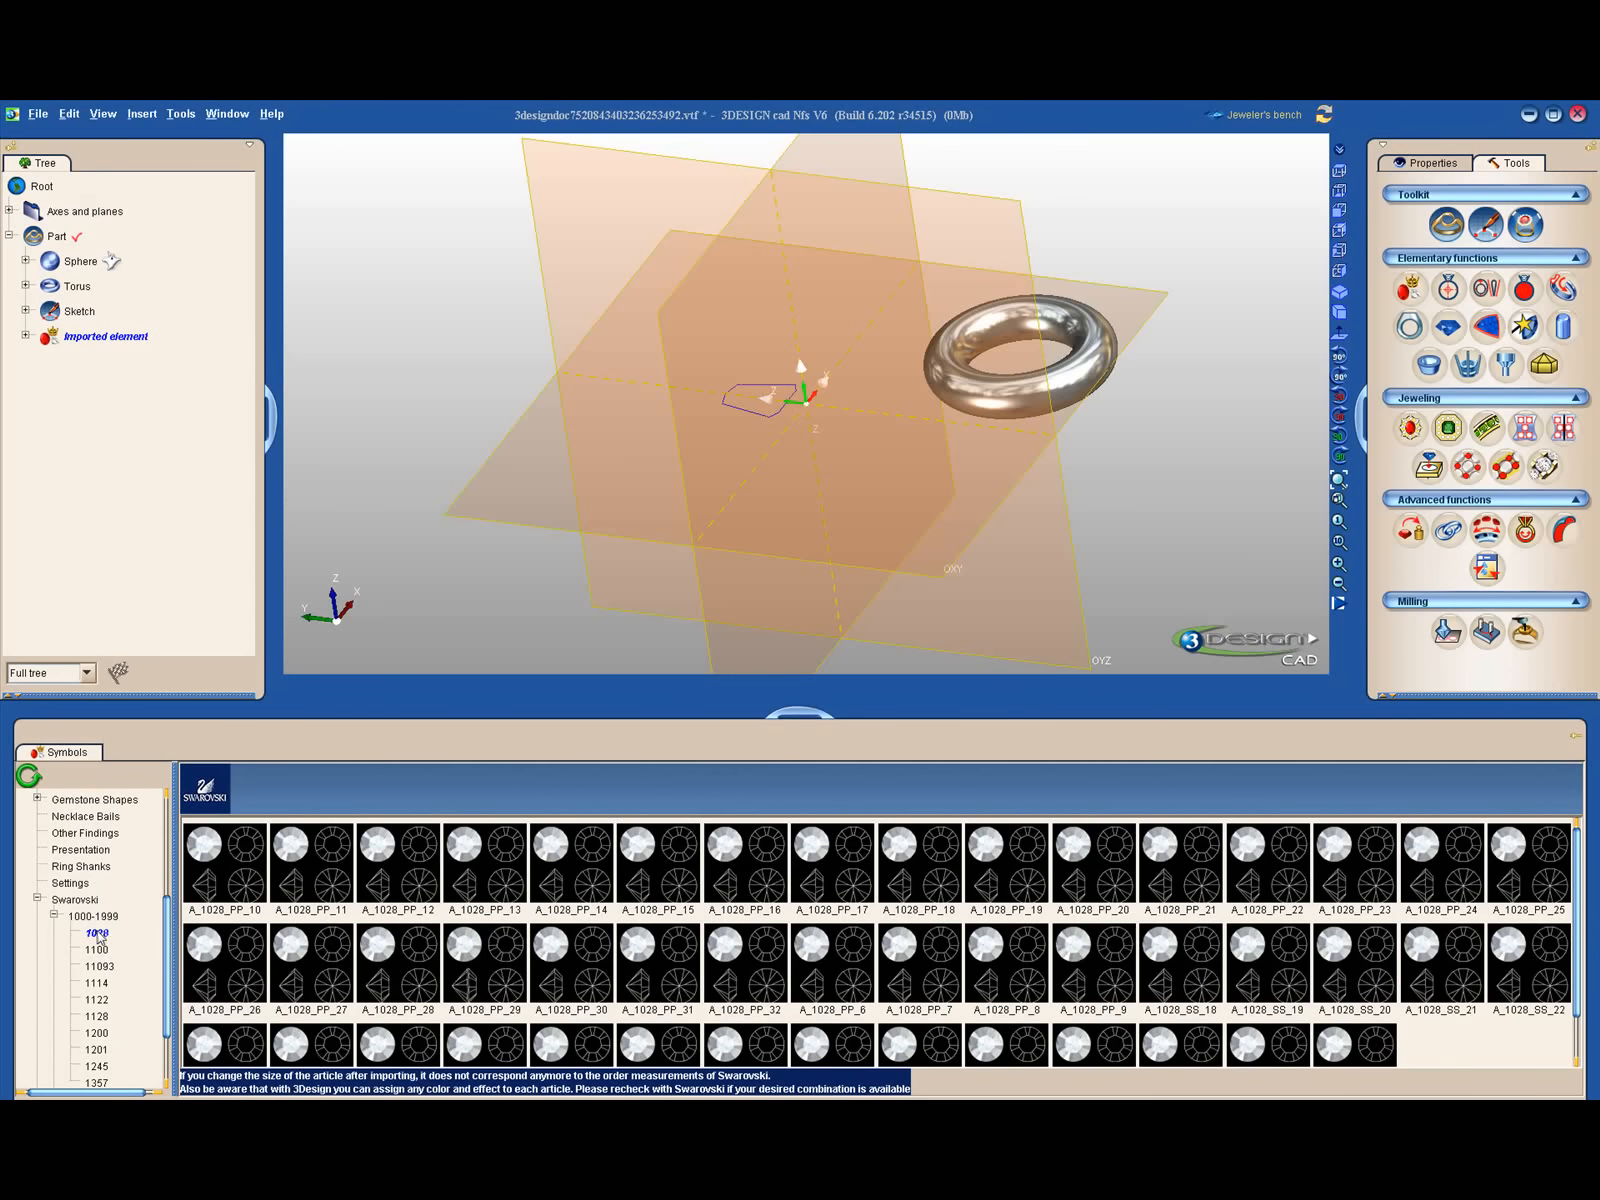
pyautogui.scroll(-1, 735, 937)
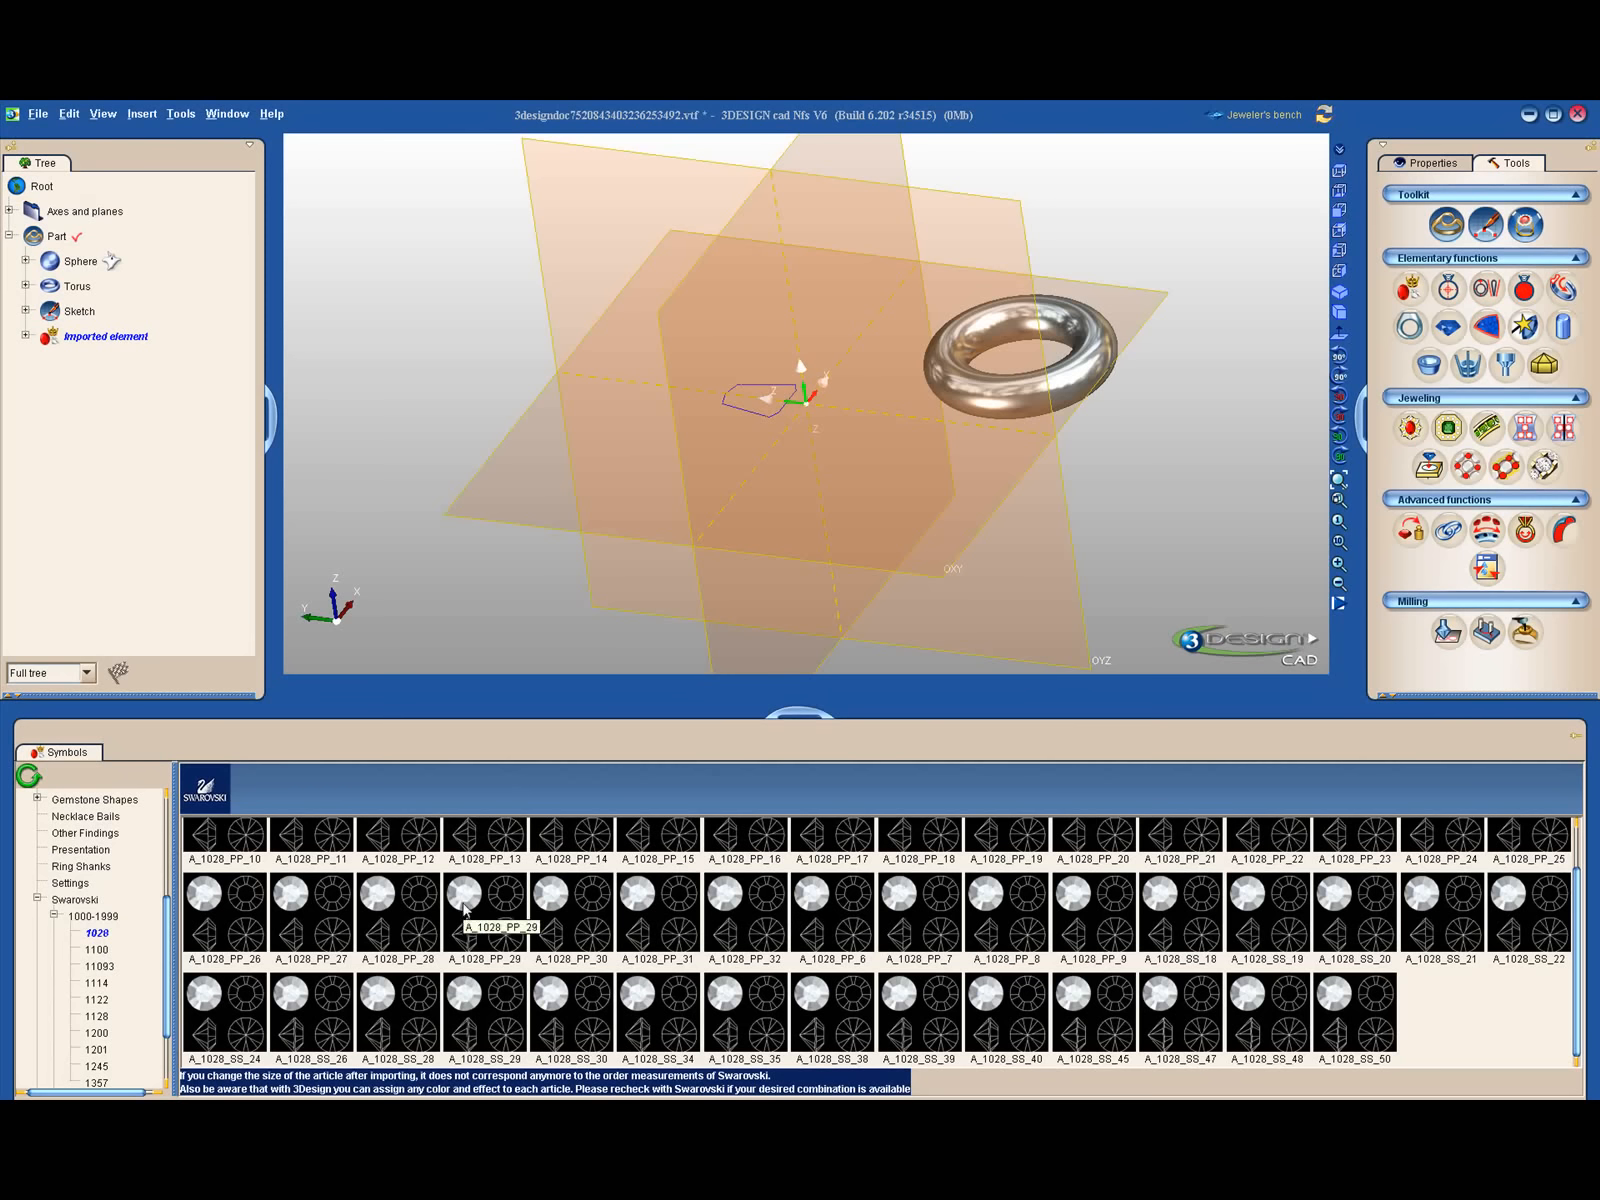
# - Widen the symbols category list and expand the Gemstone Shapes and Swarovski branches to review their subcategories
pyautogui.click(38, 899)
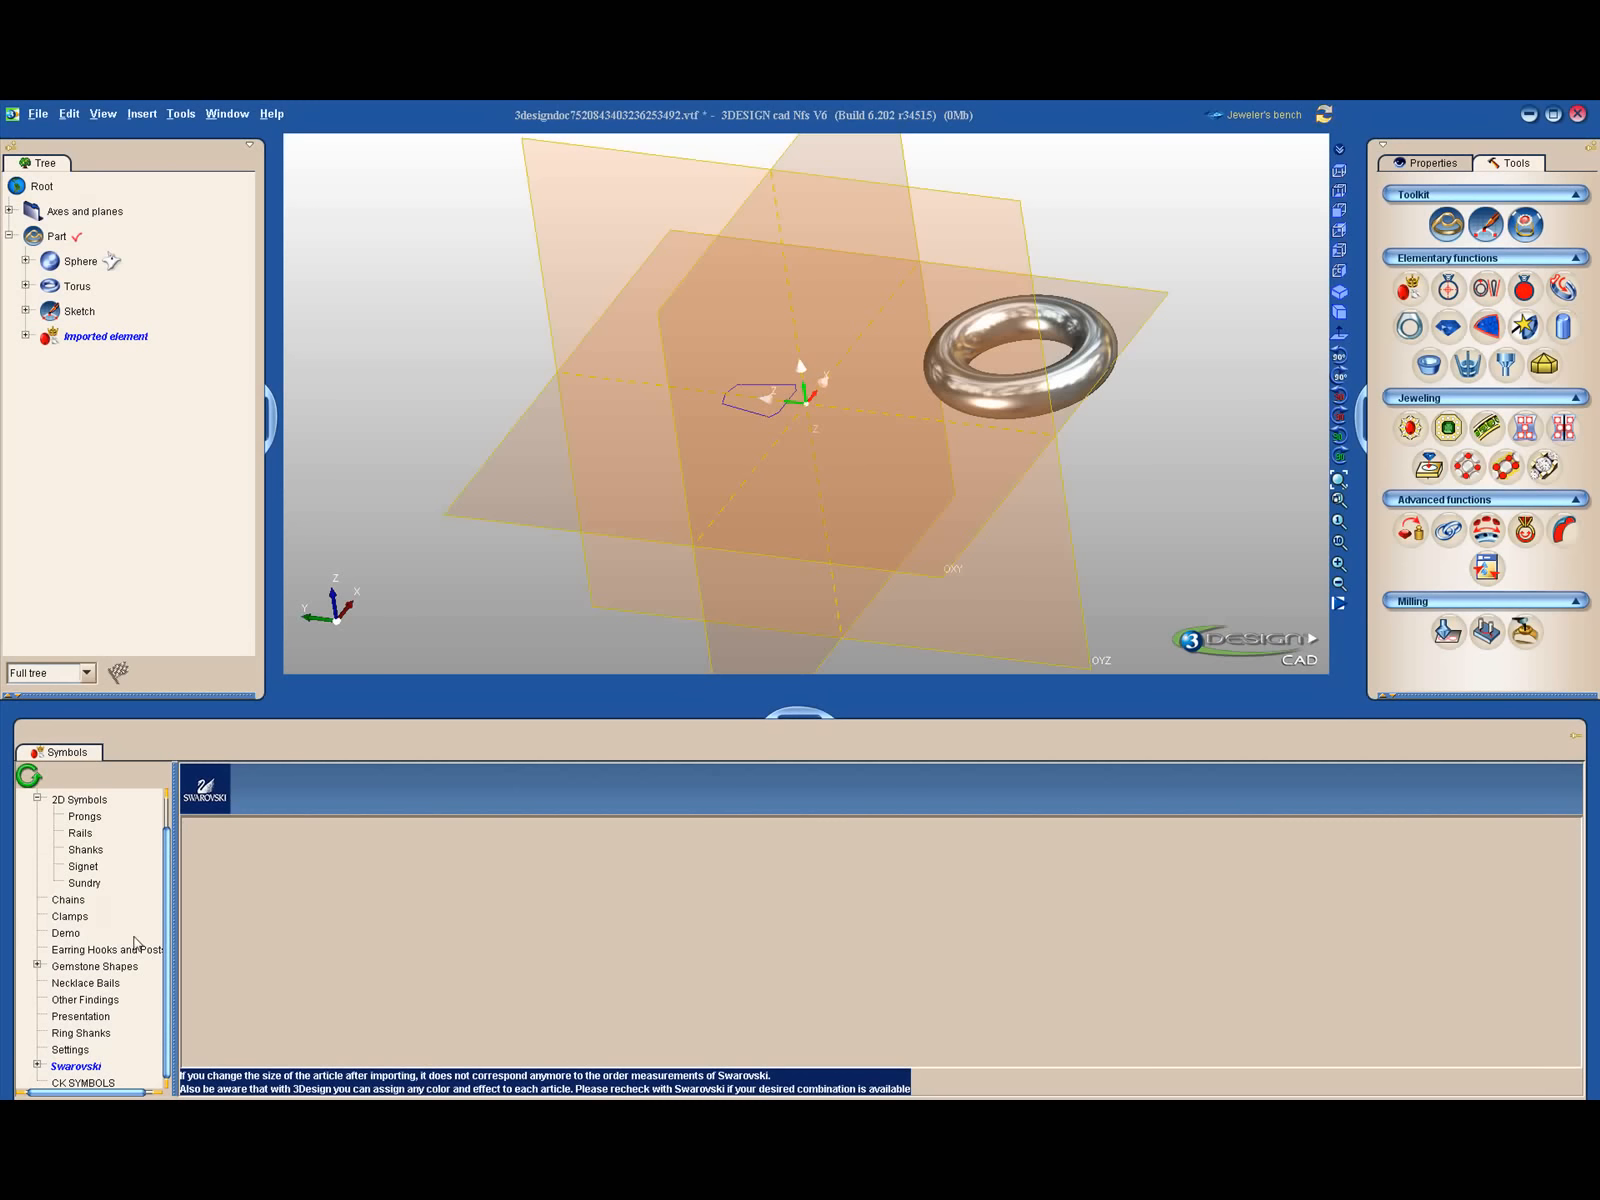
pyautogui.moveTo(173, 958); pyautogui.dragTo(185, 957)
pyautogui.scroll(1, 184, 998)
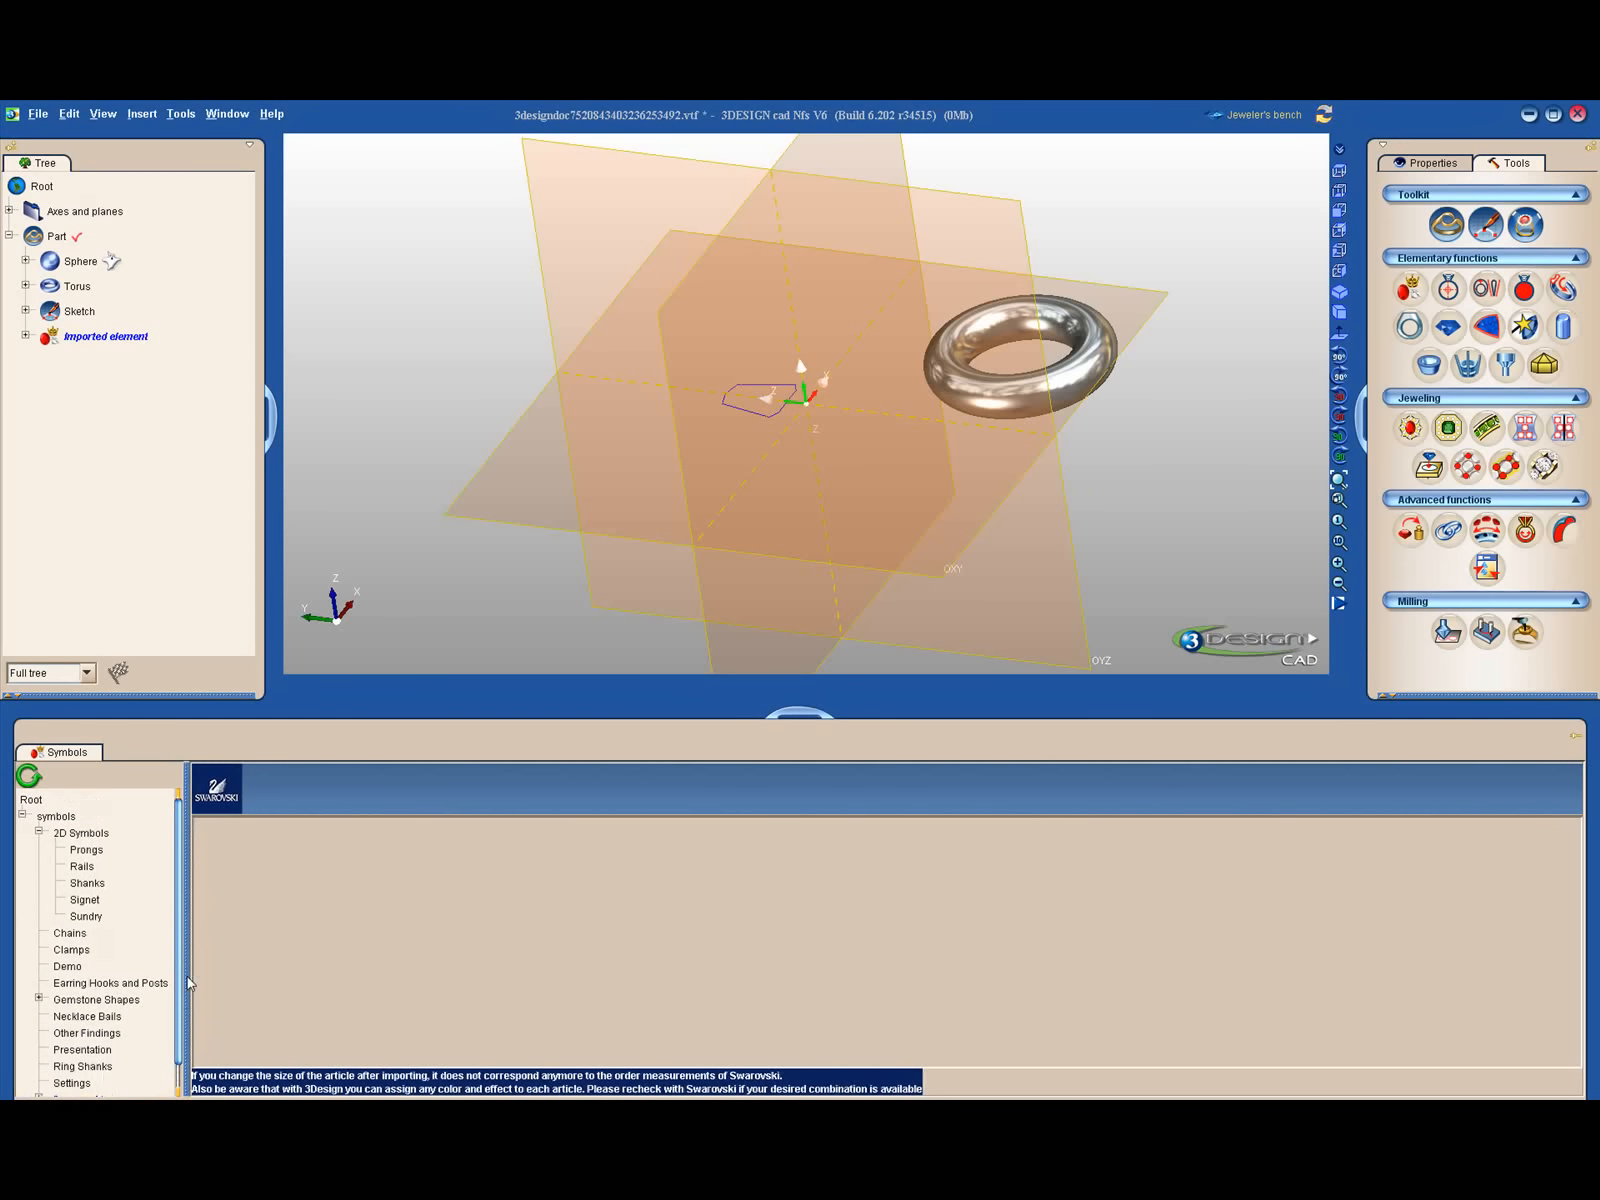
pyautogui.click(40, 998)
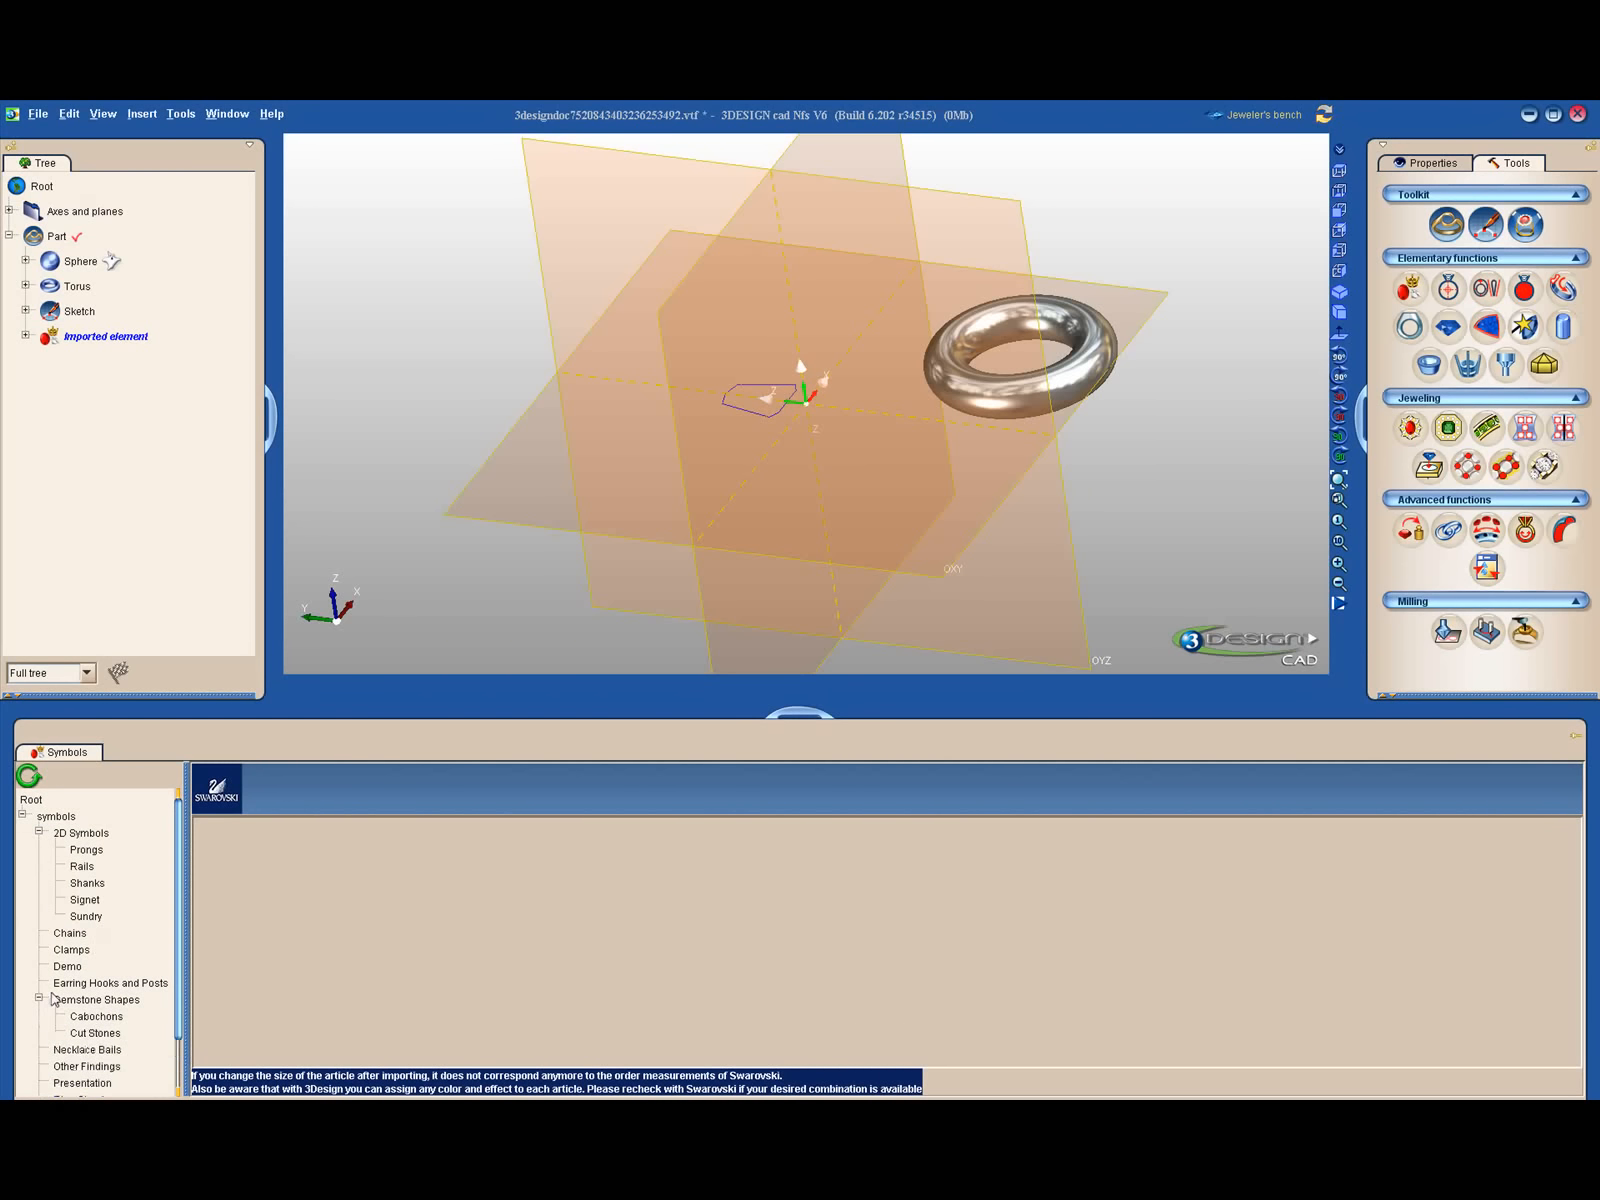
pyautogui.scroll(-2, 53, 1000)
pyautogui.click(40, 1069)
pyautogui.scroll(-1, 83, 1037)
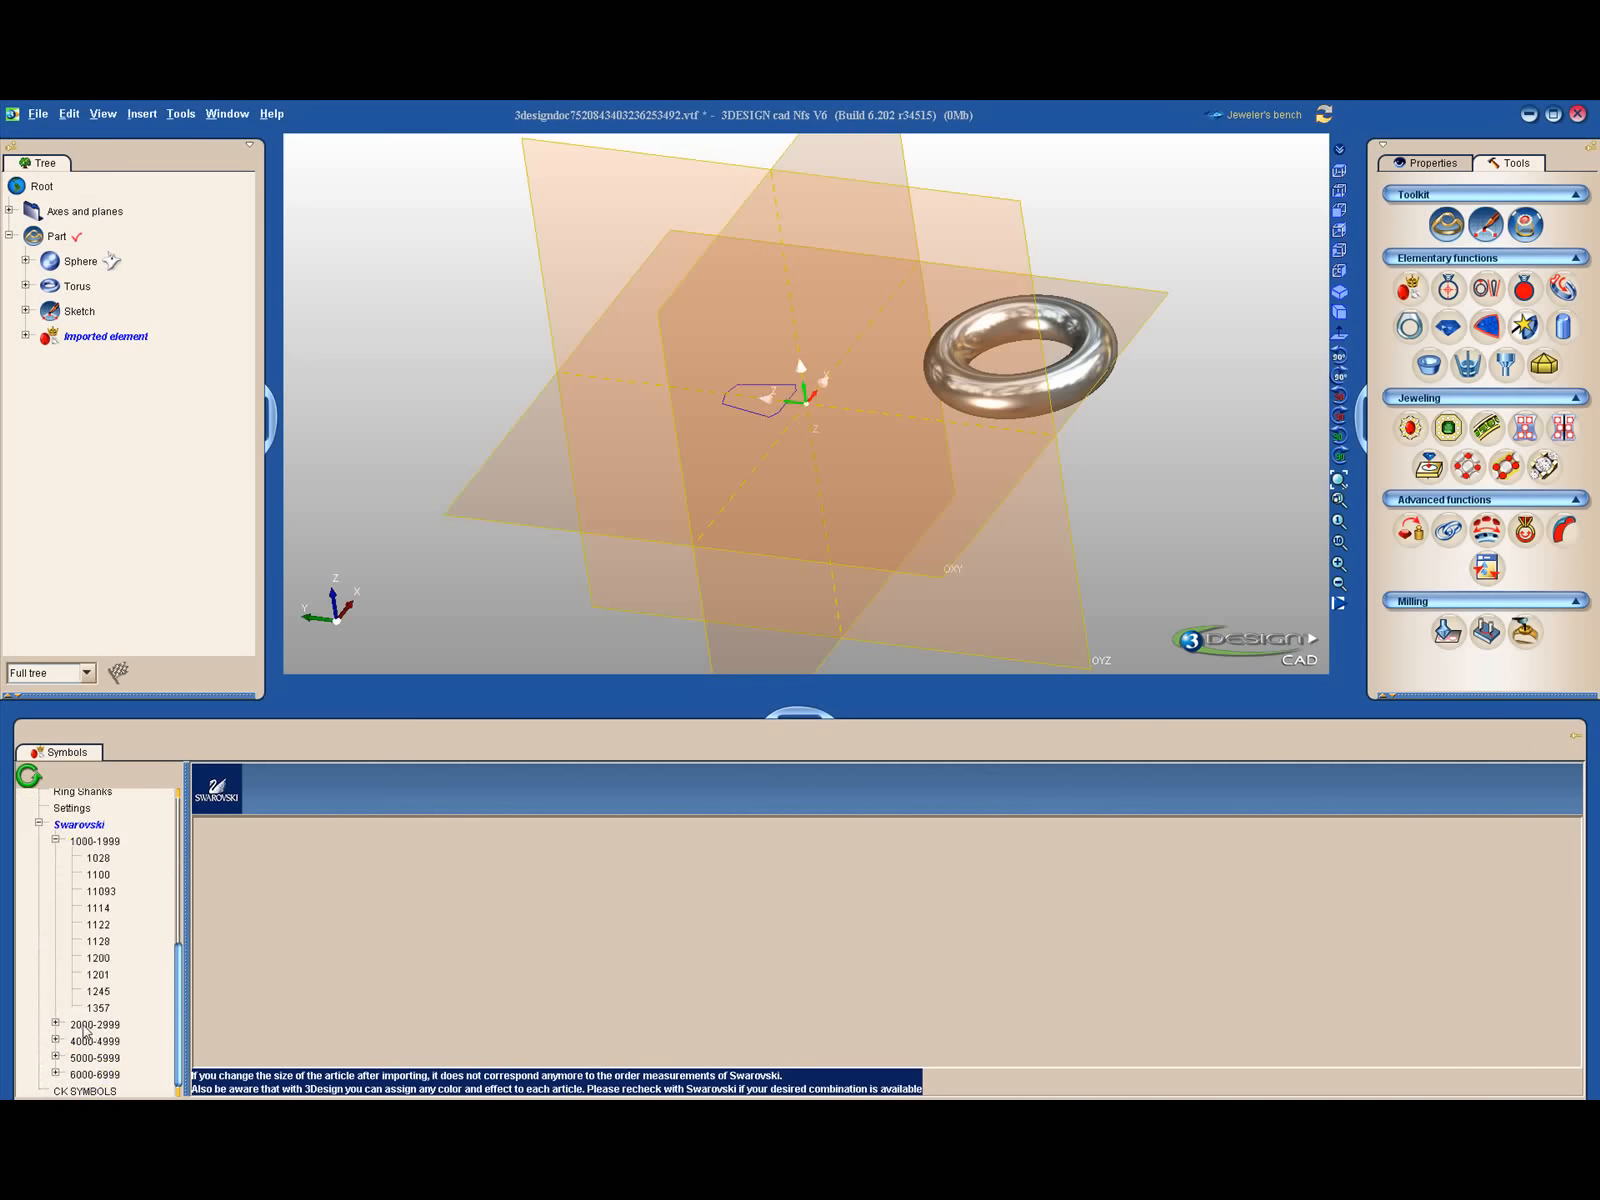
# - Collapse the symbols tree and hide the symbols library to enlarge the 3D view
pyautogui.scroll(6, 126, 1010)
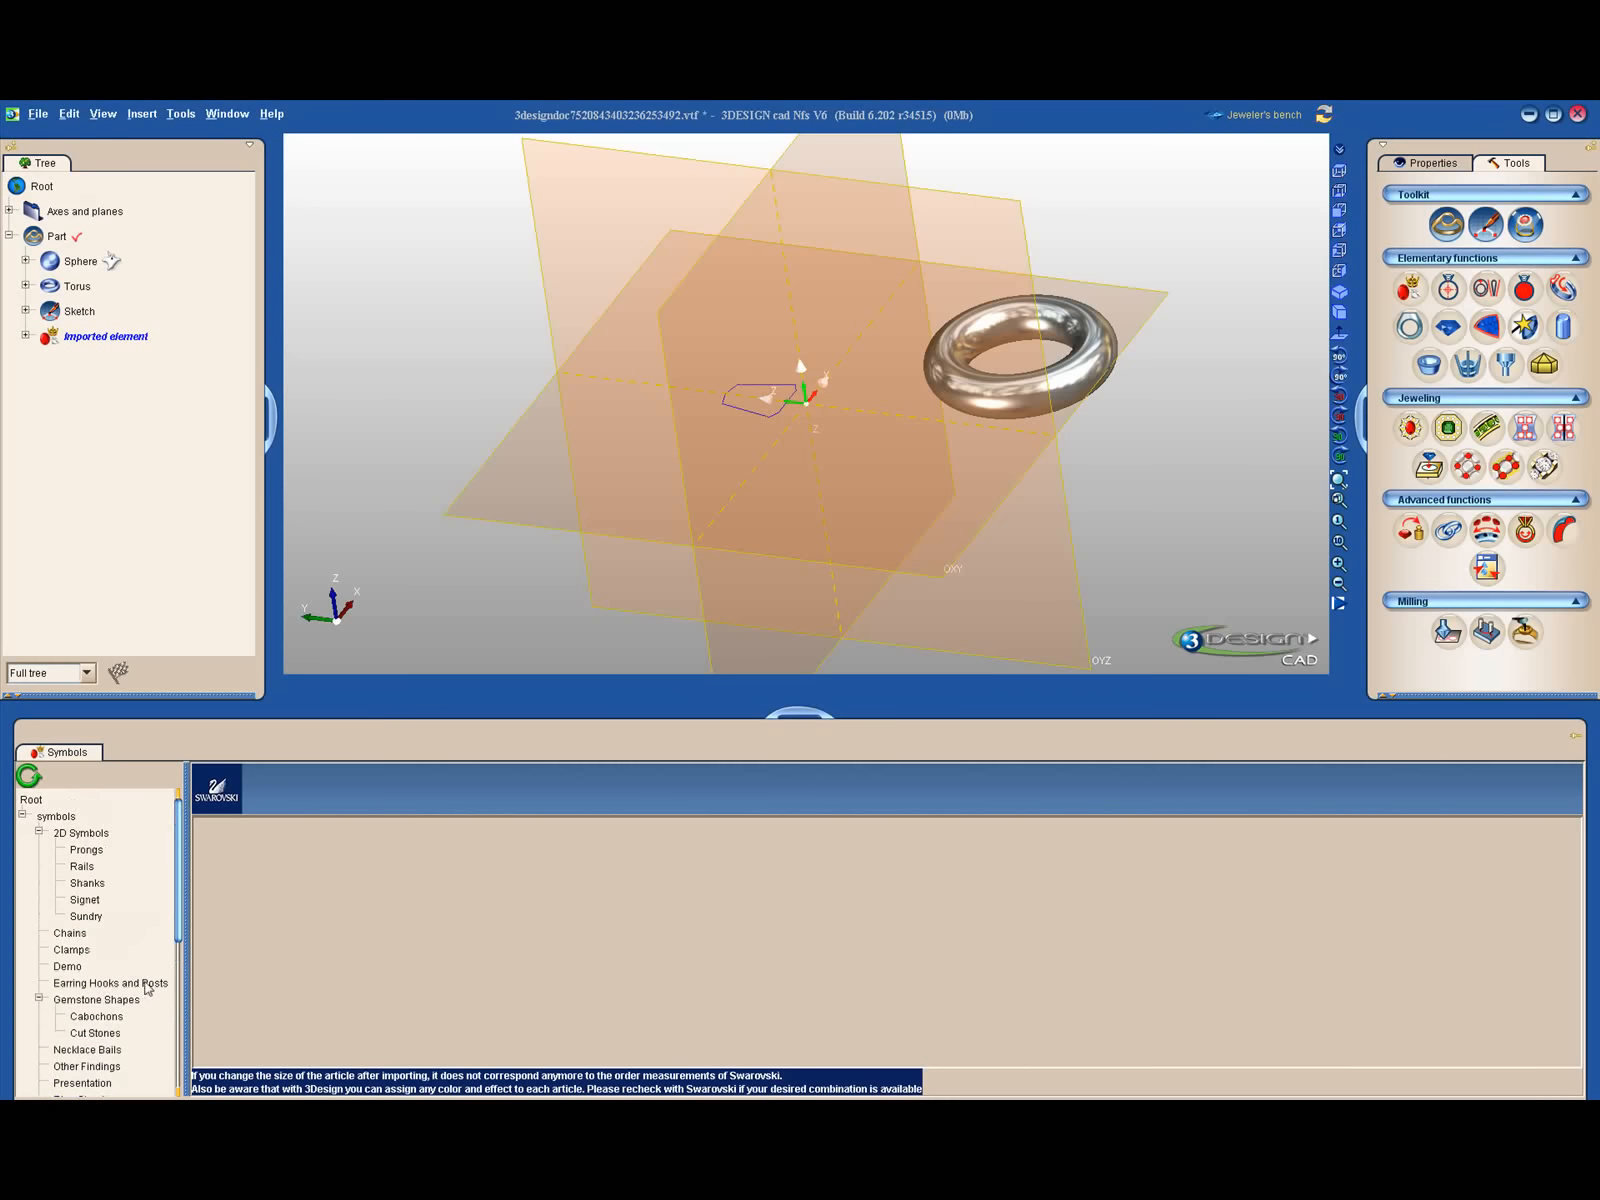
pyautogui.click(22, 816)
pyautogui.moveTo(805, 726); pyautogui.dragTo(811, 1095)
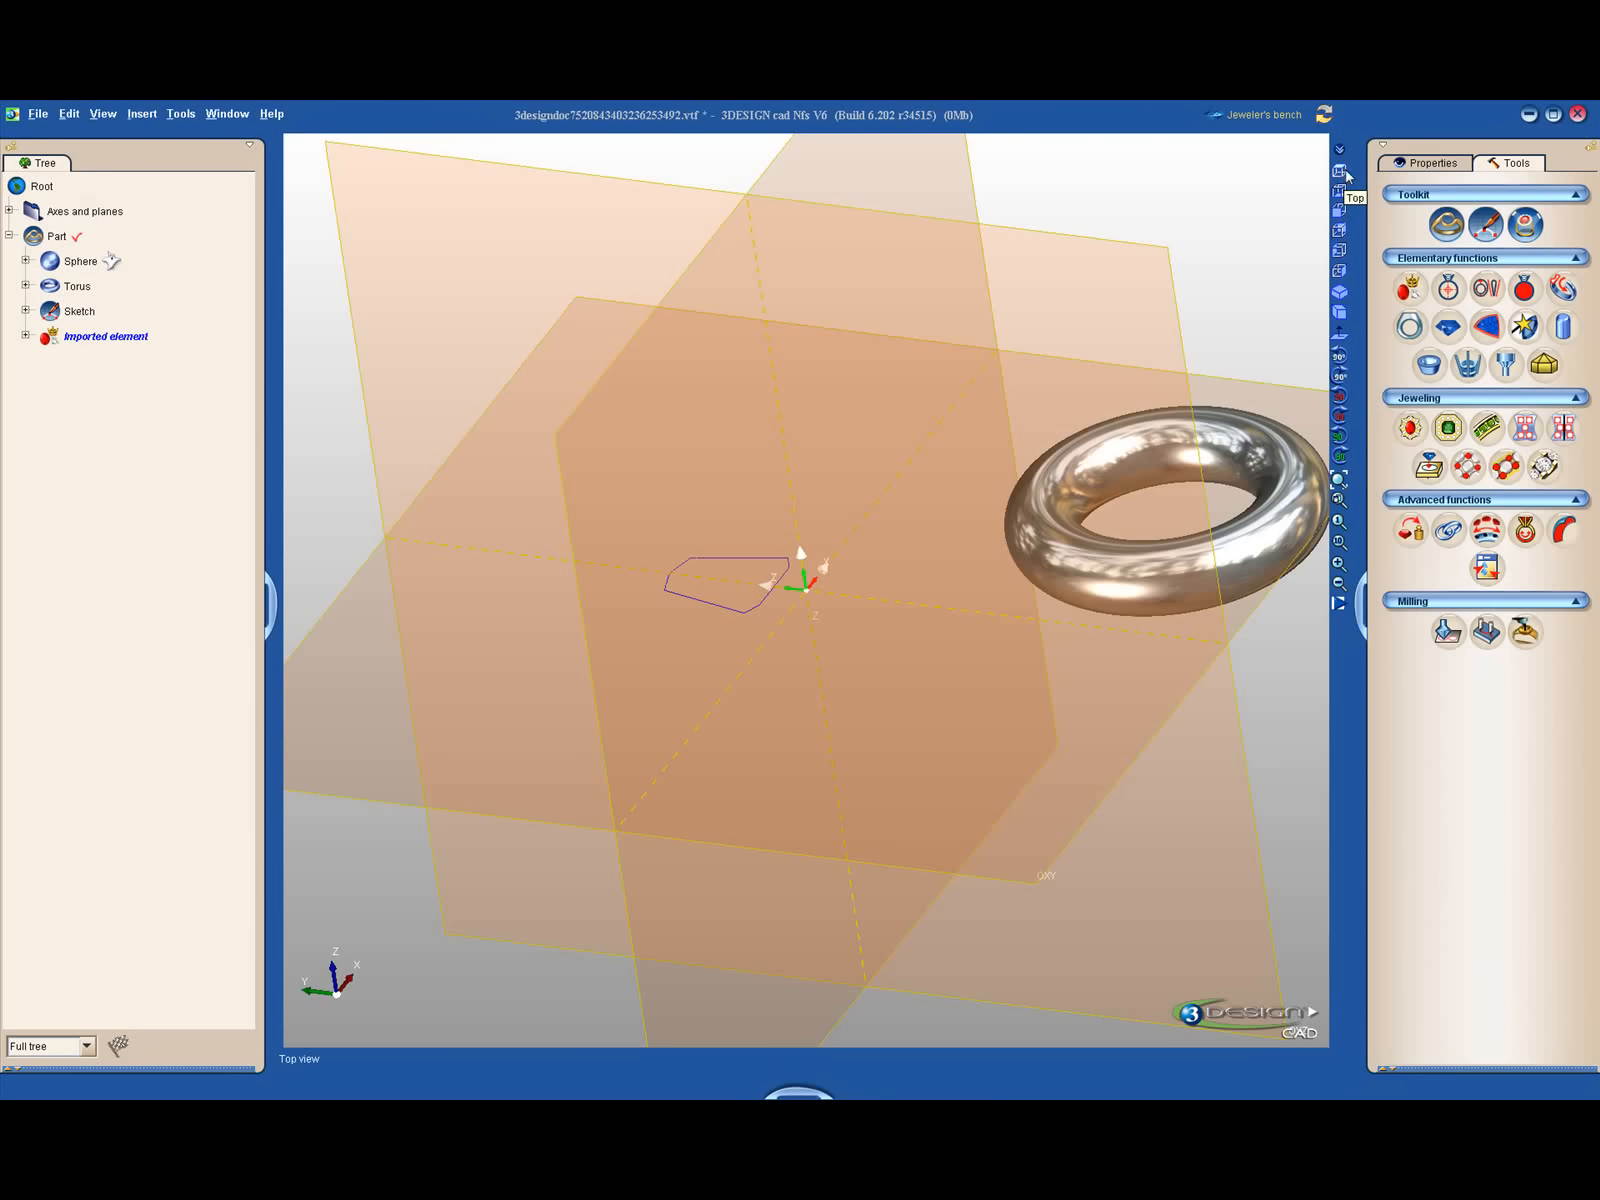
# - Orbit the model and cycle through the standard views, including Top, Front, Left, Right, Isometric and Perspective
pyautogui.moveTo(811, 632)
pyautogui.mouseDown(button='middle')
pyautogui.moveTo(984, 290)
pyautogui.moveTo(921, 299)
pyautogui.moveTo(1236, 746)
pyautogui.moveTo(688, 566)
pyautogui.moveTo(975, 548)
pyautogui.moveTo(1279, 669)
pyautogui.moveTo(946, 529)
pyautogui.moveTo(1241, 782)
pyautogui.moveTo(908, 672)
pyautogui.moveTo(960, 700)
pyautogui.moveTo(1029, 640)
pyautogui.moveTo(943, 546)
pyautogui.moveTo(979, 554)
pyautogui.moveTo(954, 282)
pyautogui.moveTo(996, 216)
pyautogui.moveTo(989, 640)
pyautogui.moveTo(872, 394)
pyautogui.moveTo(1358, 432)
pyautogui.moveTo(1071, 457)
pyautogui.moveTo(1179, 486)
pyautogui.mouseUp(button='middle')
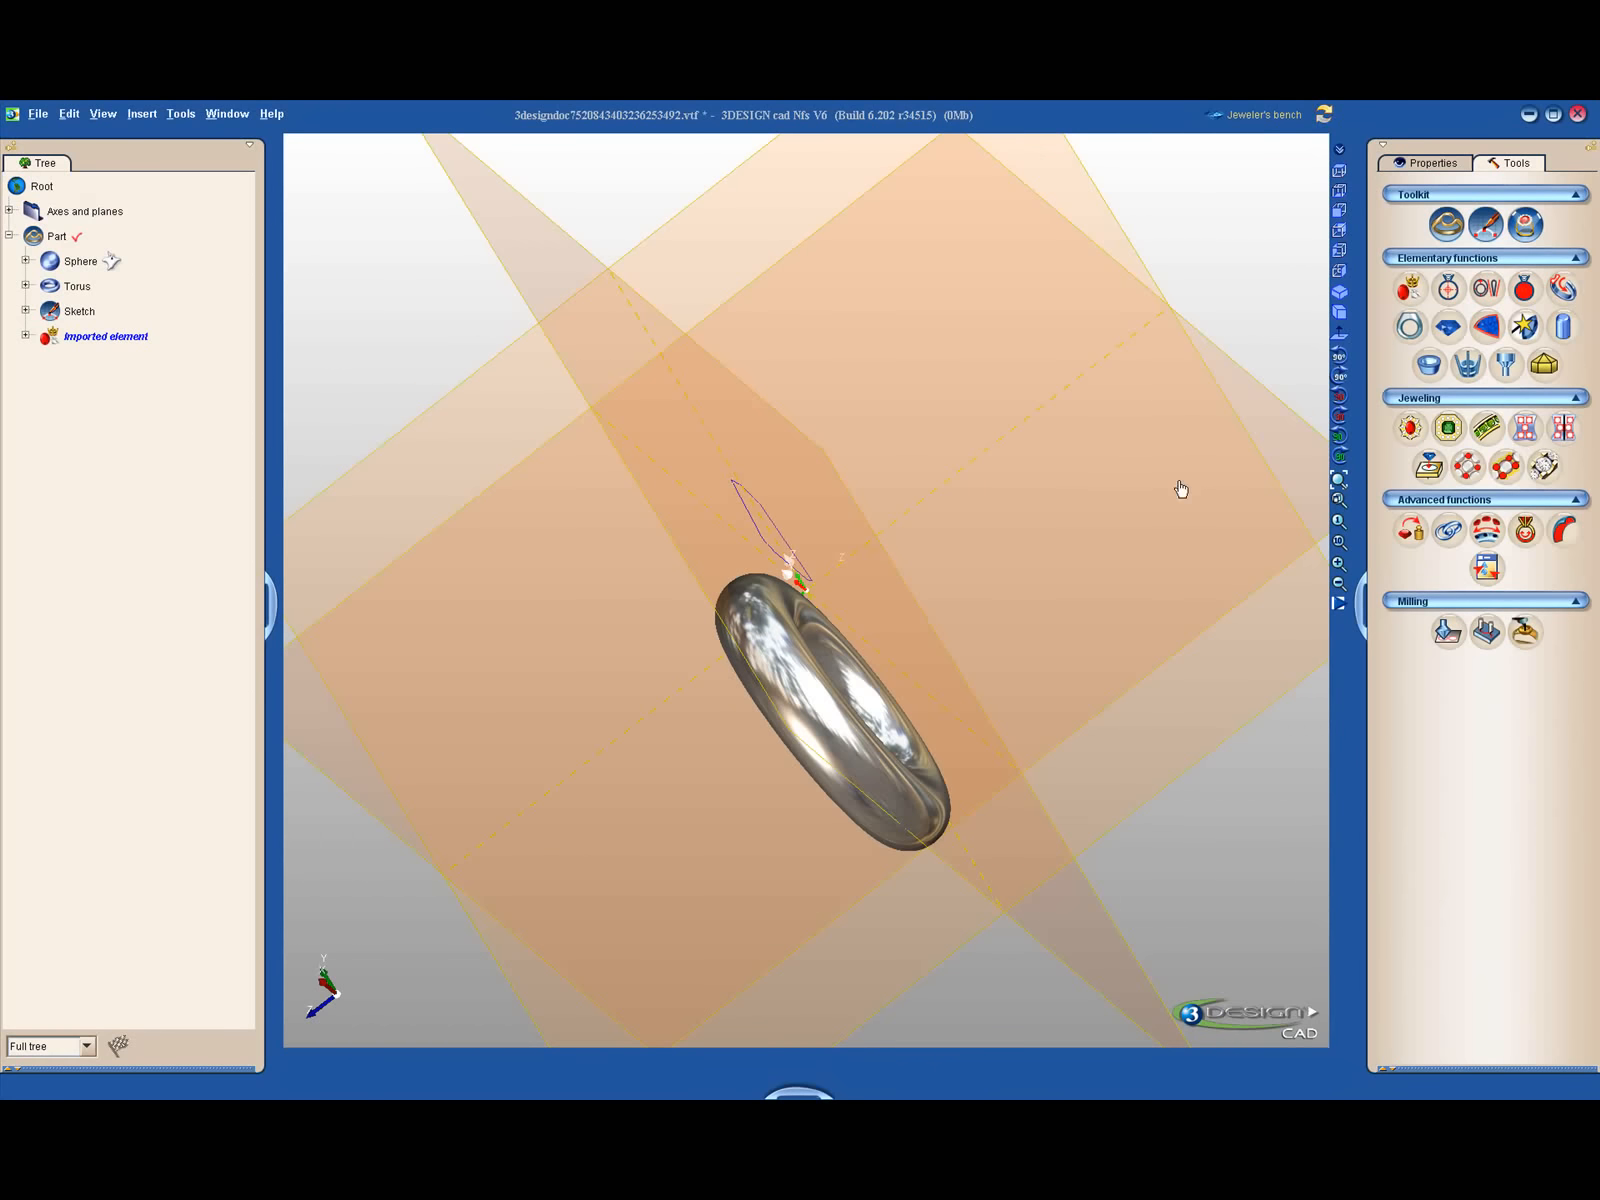
pyautogui.click(1340, 172)
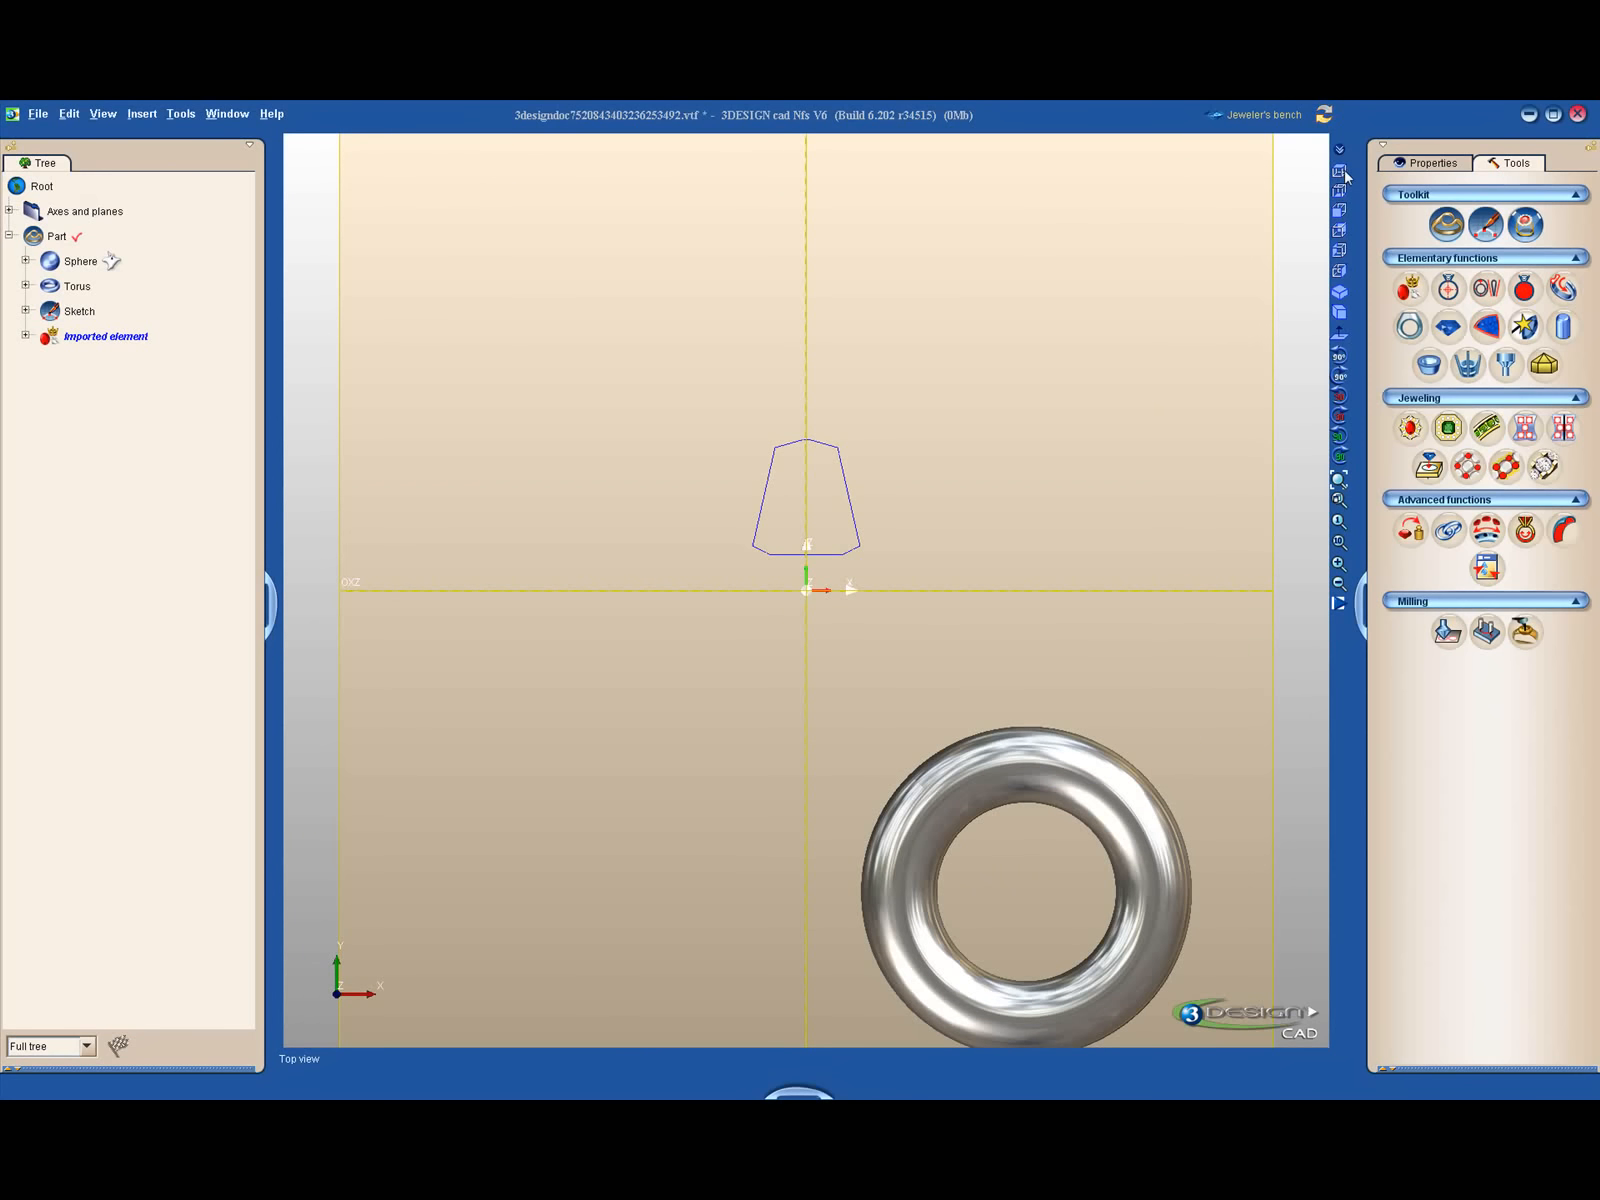
pyautogui.click(1341, 191)
pyautogui.click(1341, 209)
pyautogui.click(1341, 210)
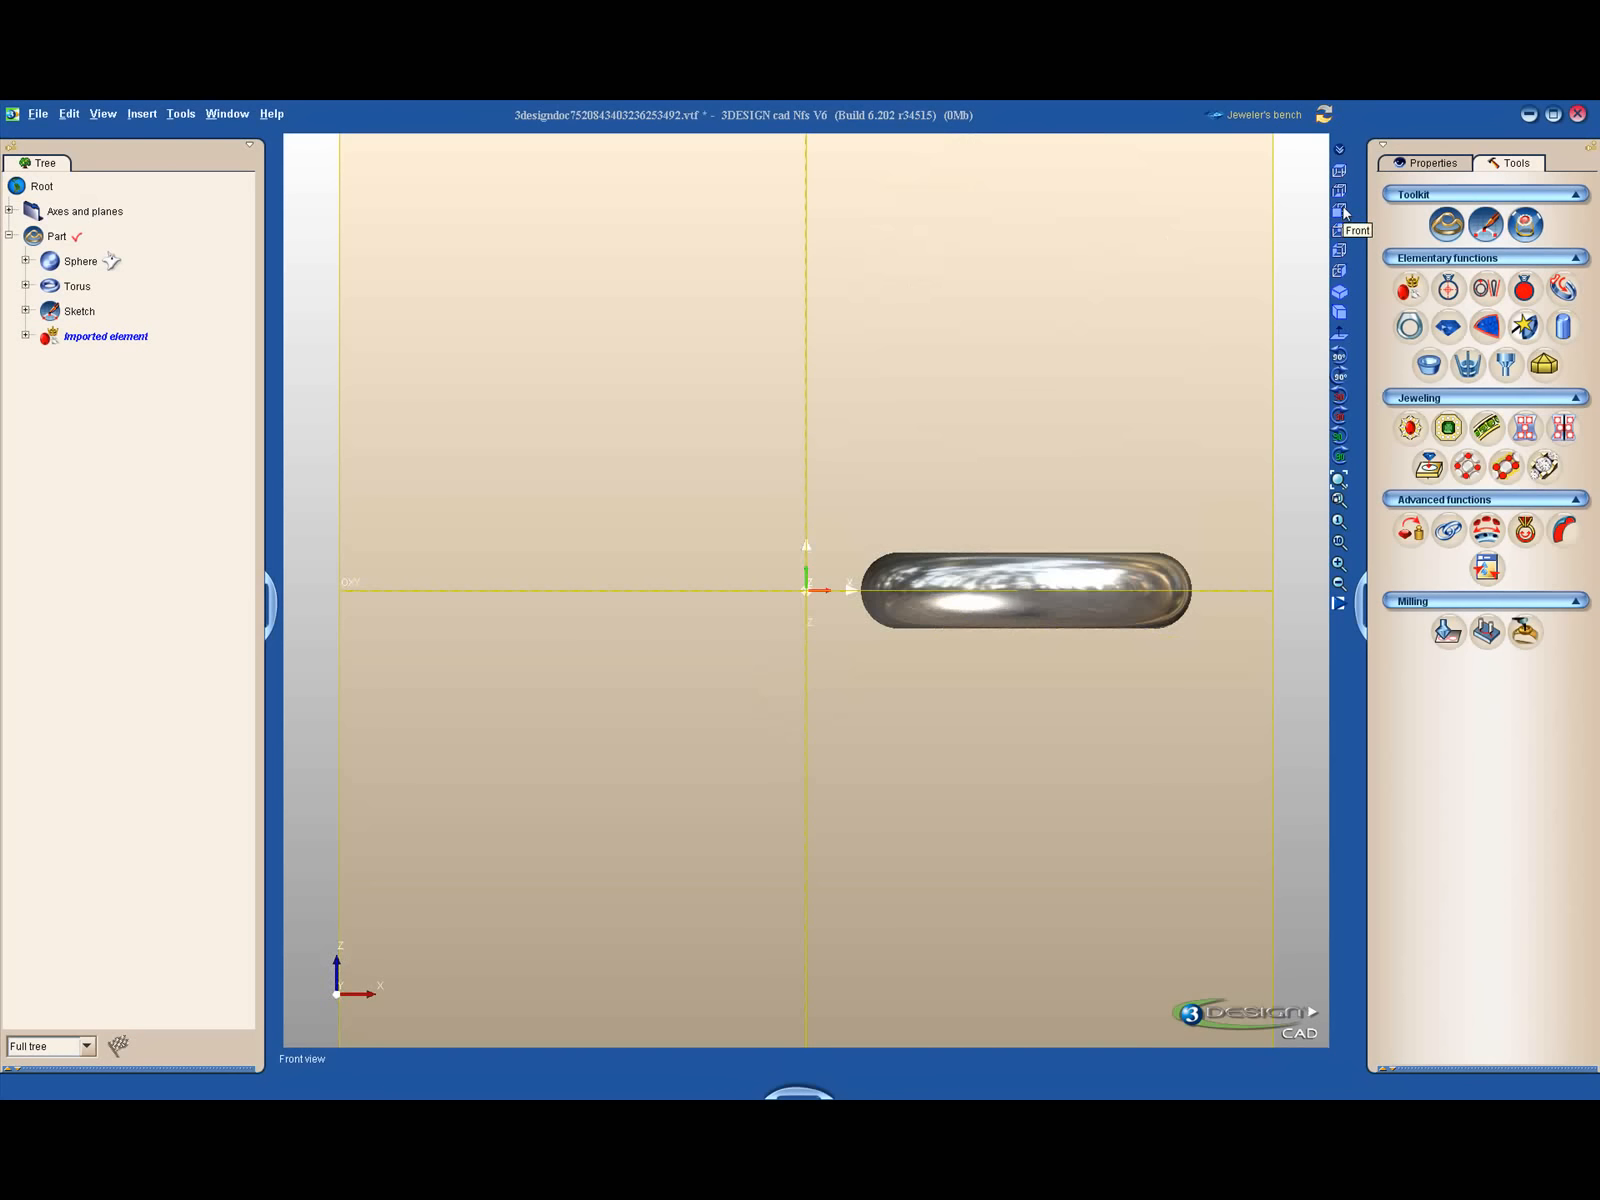
pyautogui.click(1342, 229)
pyautogui.click(1341, 230)
pyautogui.click(1341, 250)
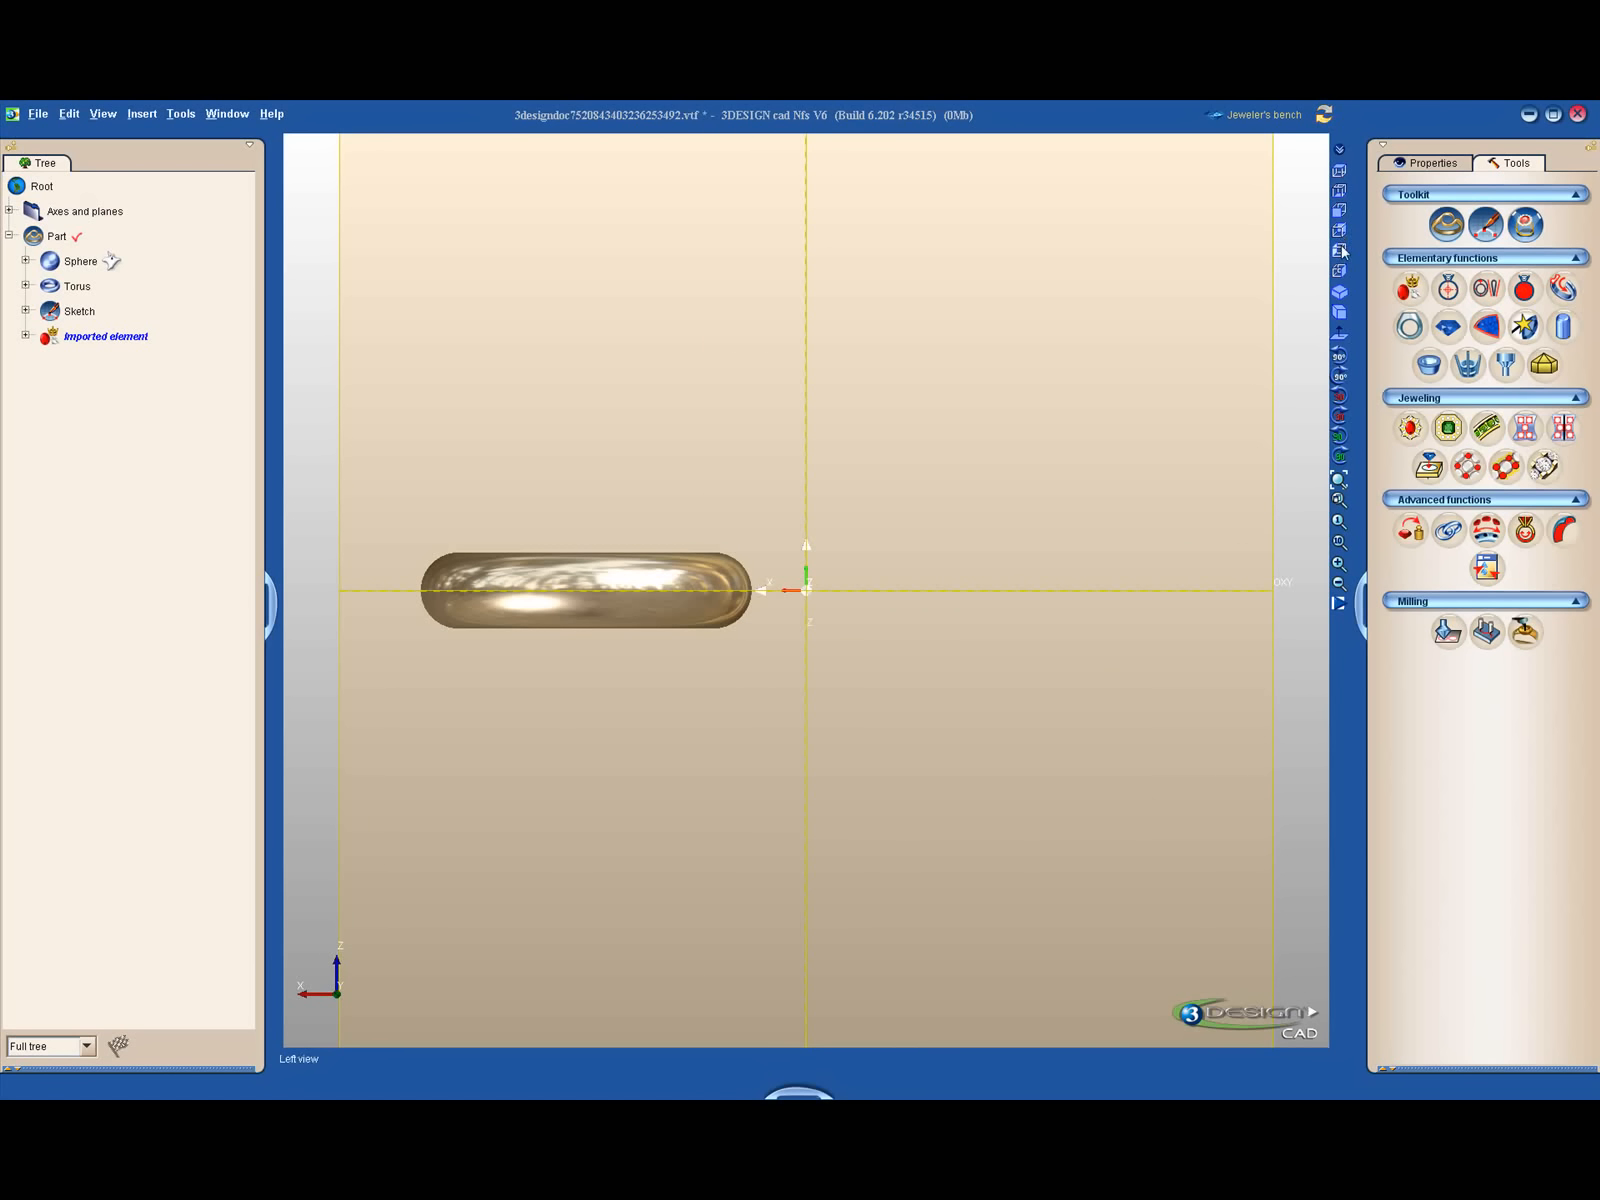
pyautogui.click(1340, 271)
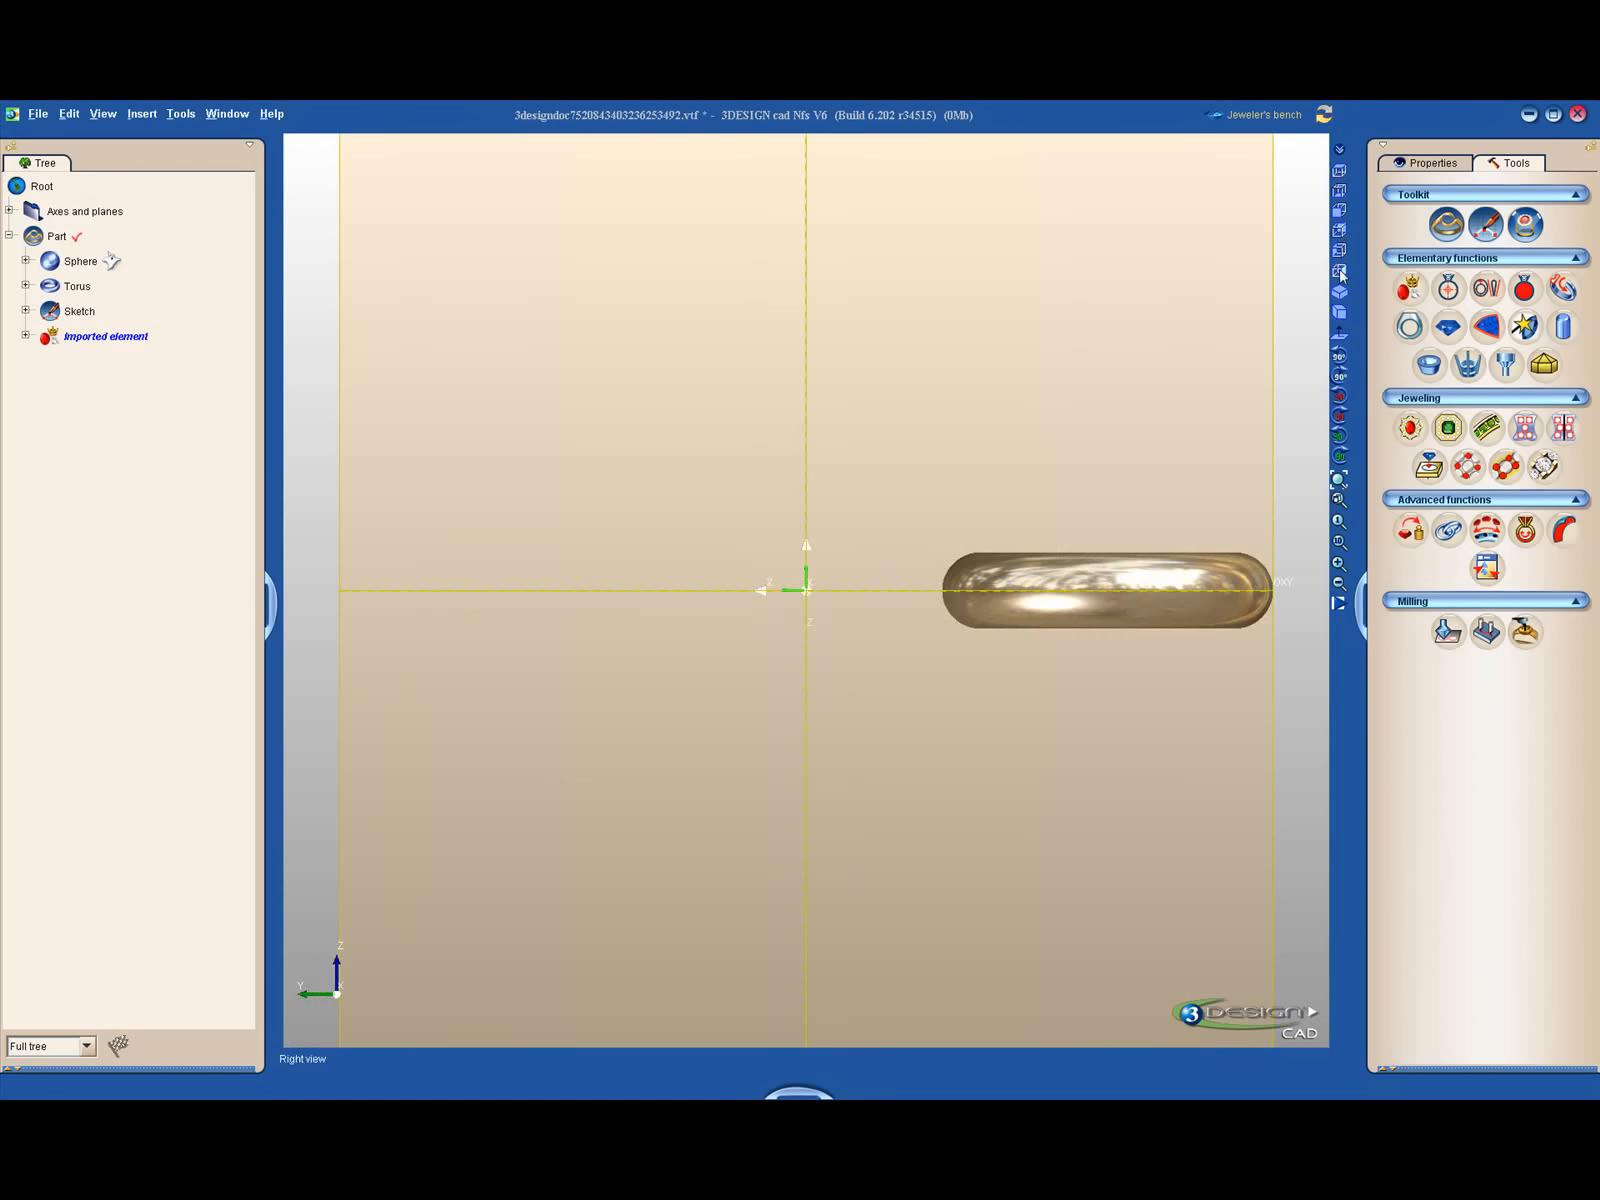
pyautogui.click(1341, 274)
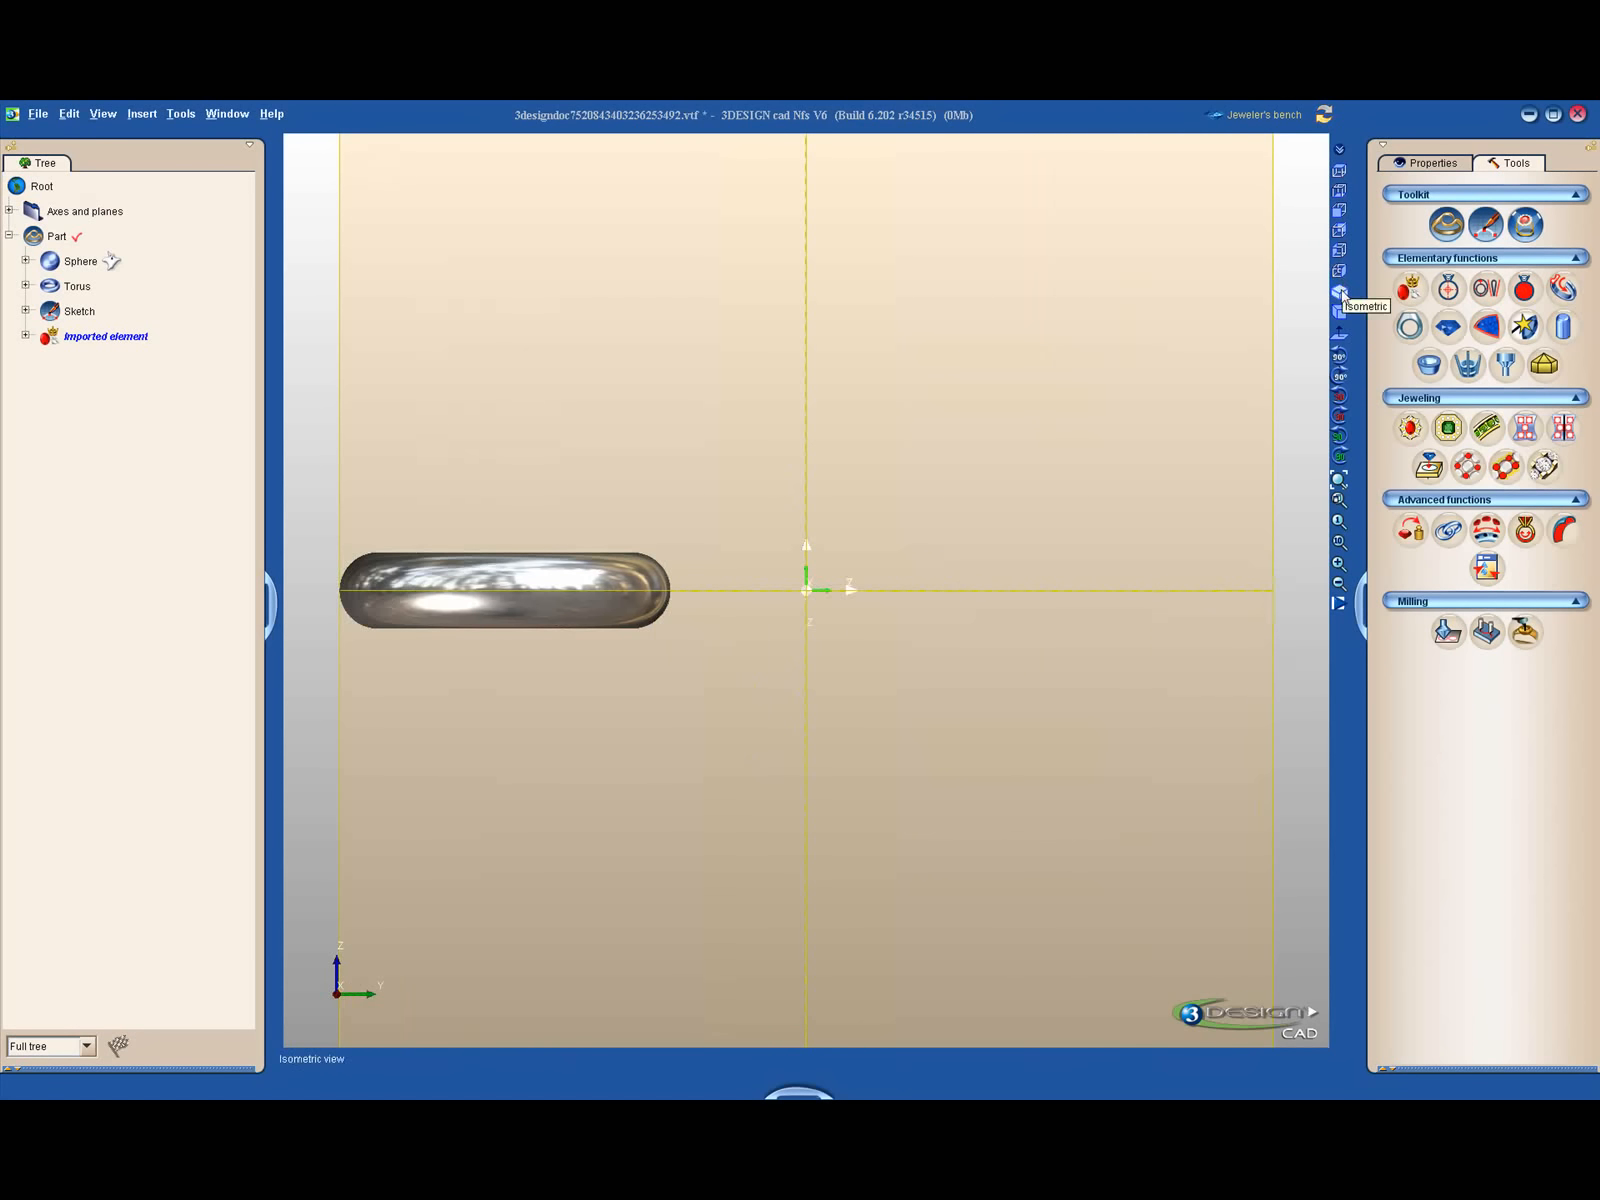
pyautogui.click(1341, 311)
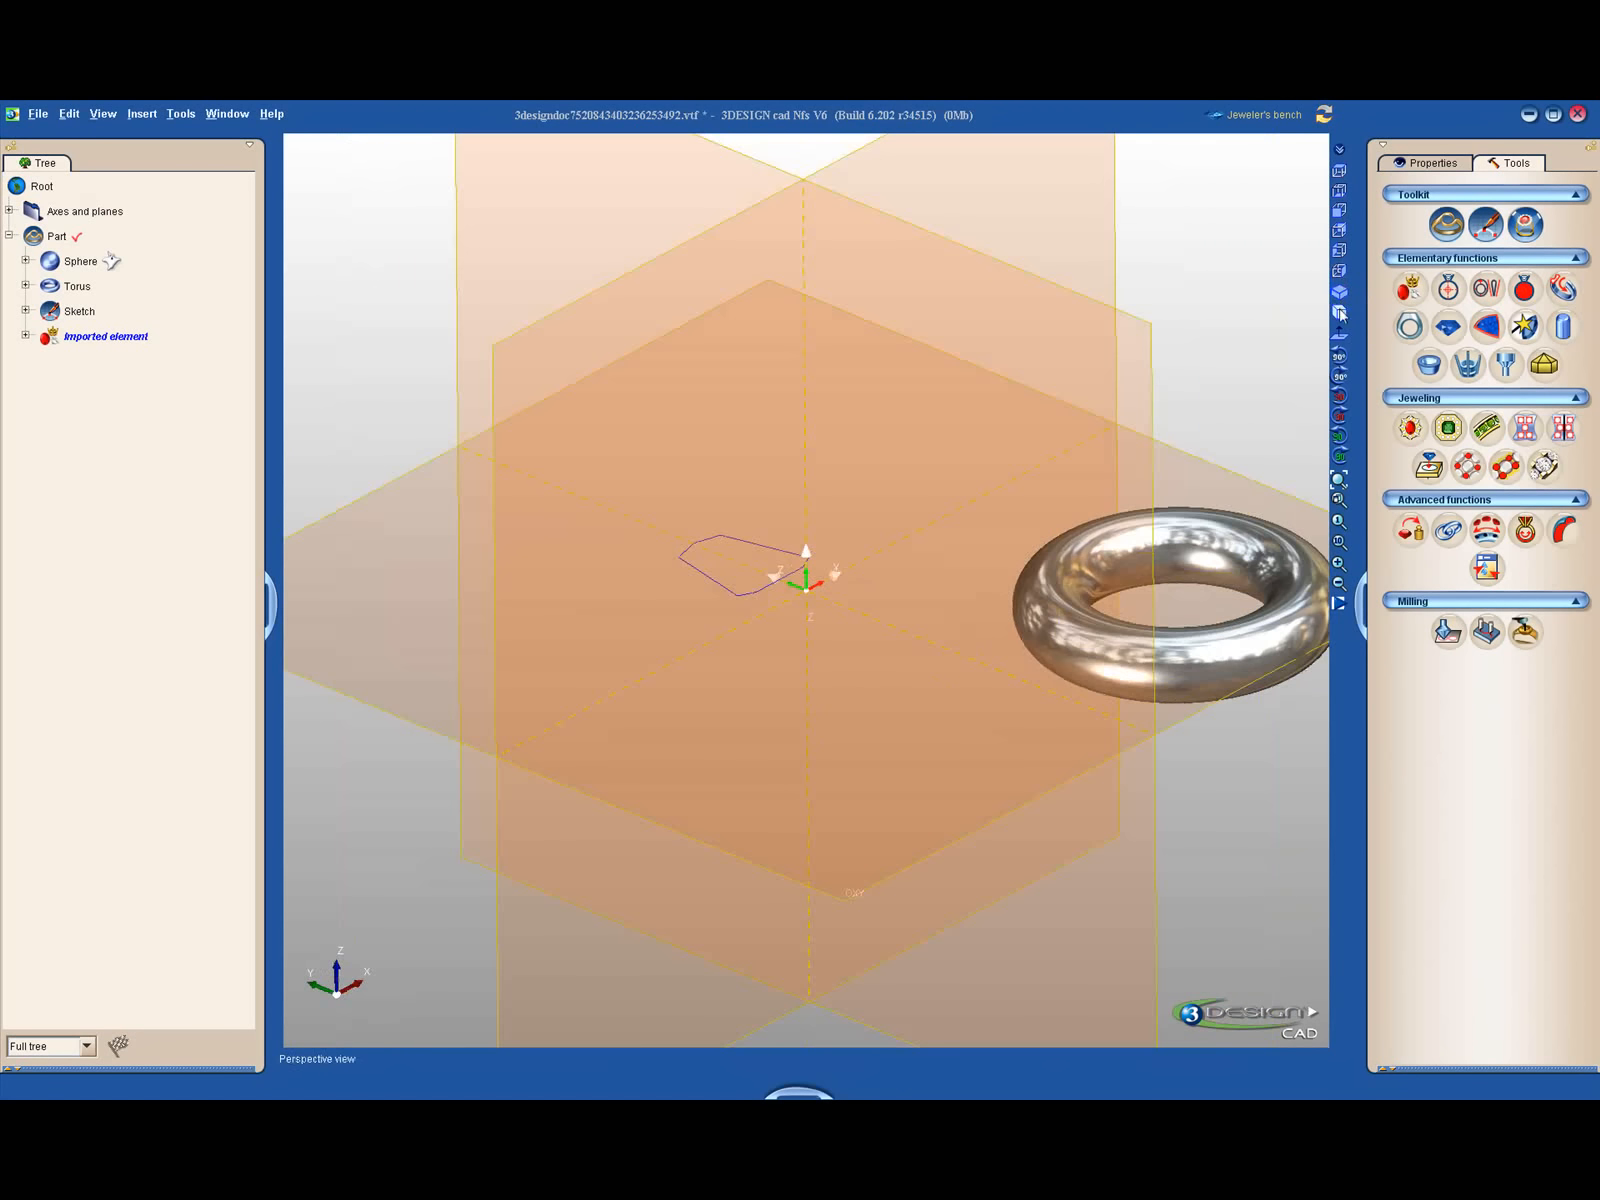
pyautogui.click(1341, 312)
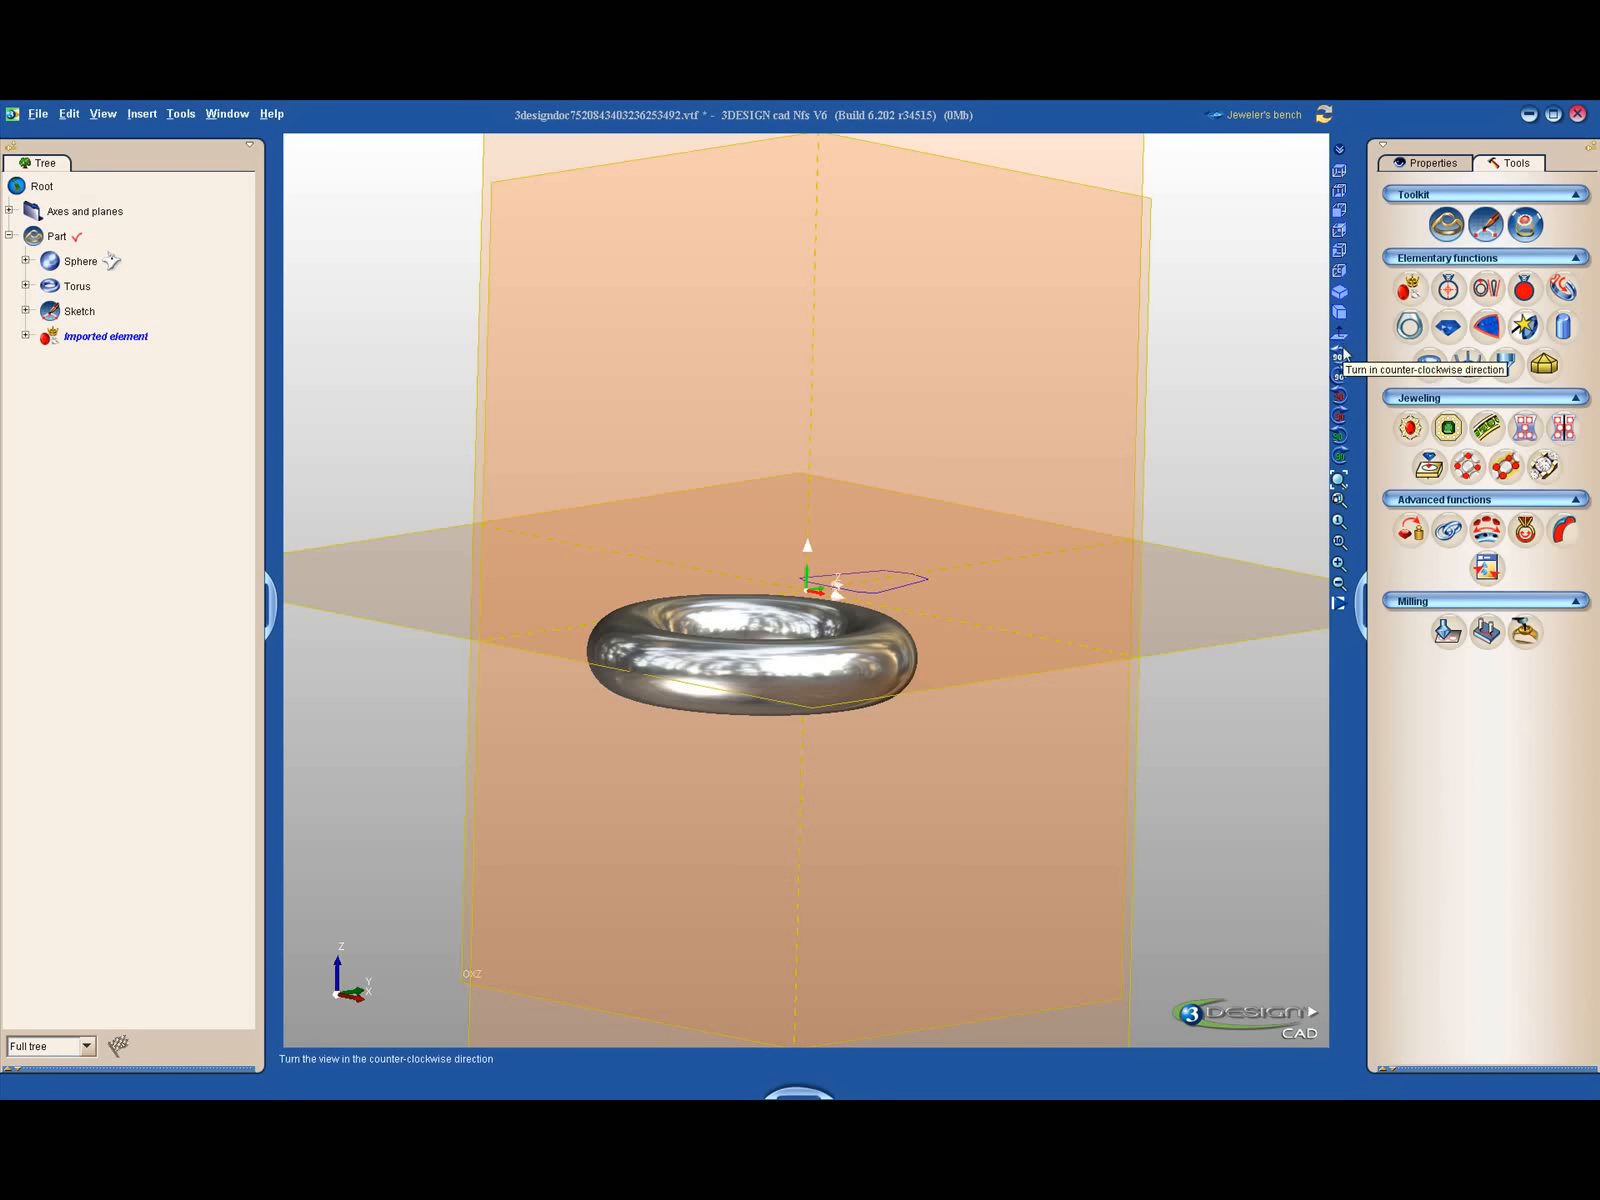
# - Try the view rotation commands, fit the whole model with Zoom all, and enlarge the view around the torus
pyautogui.click(1340, 359)
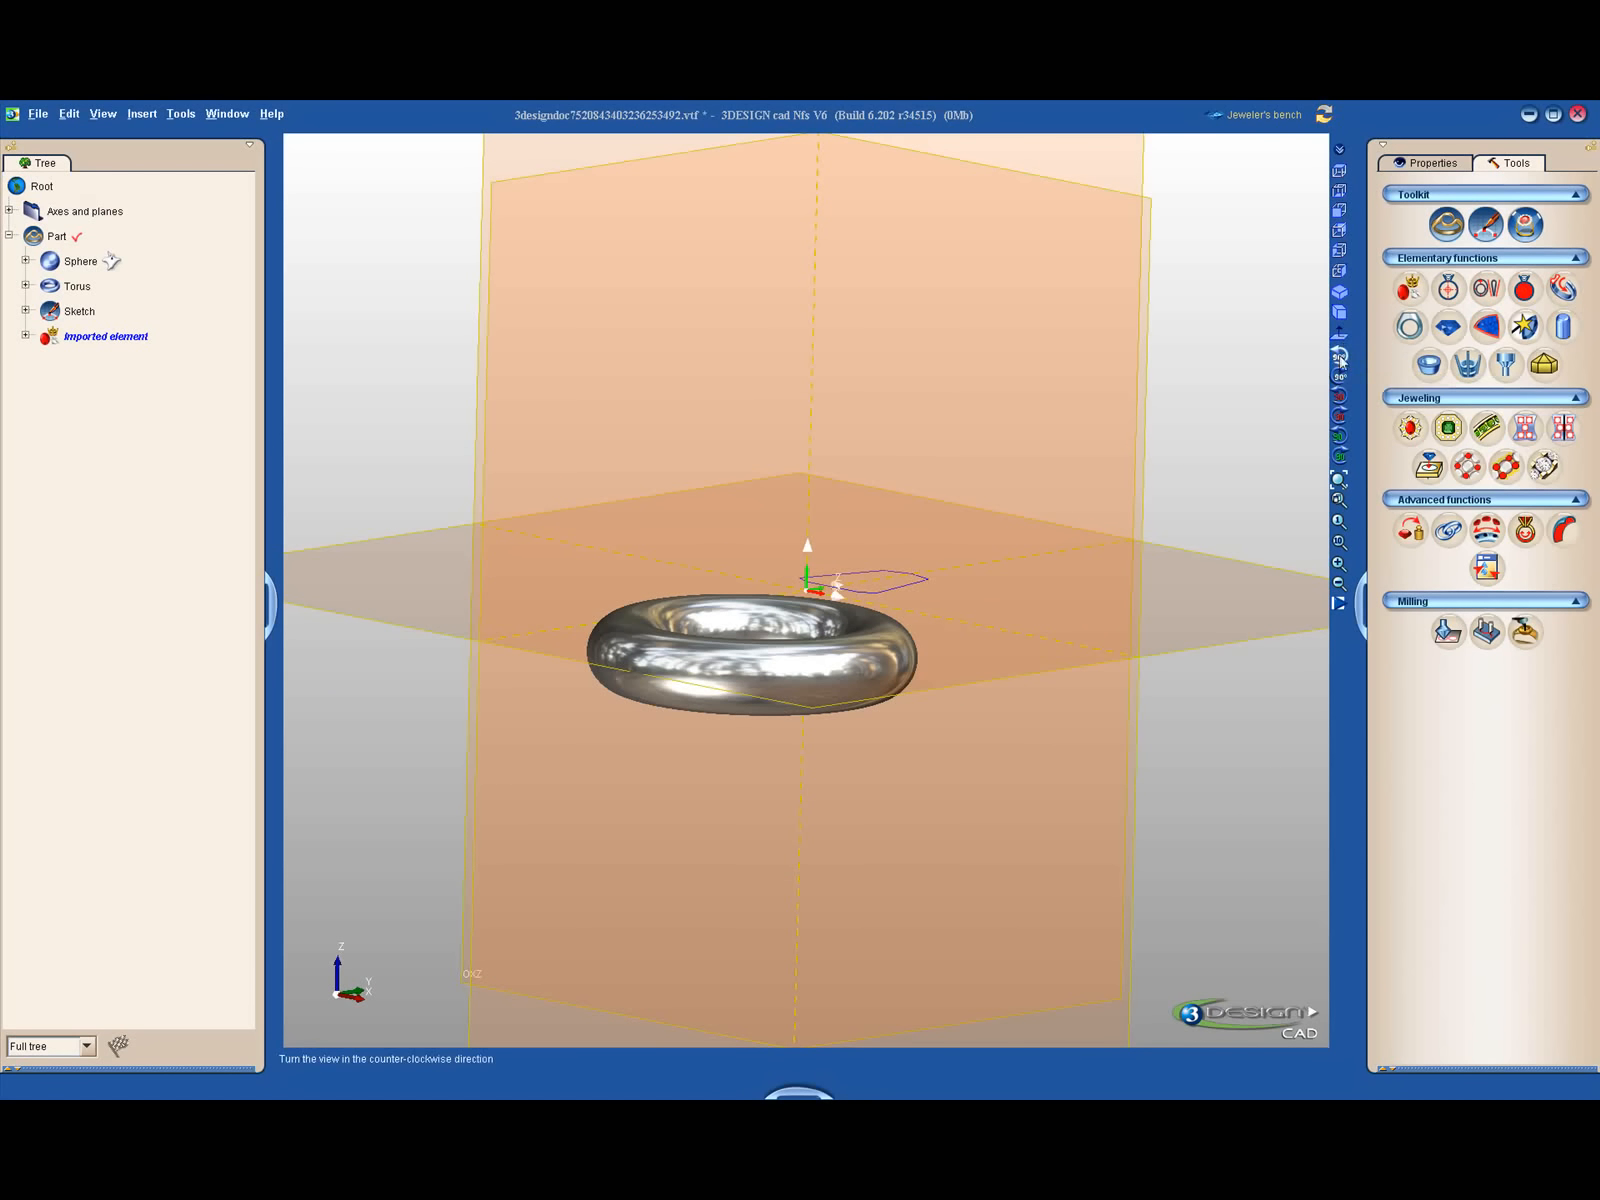
pyautogui.click(1344, 374)
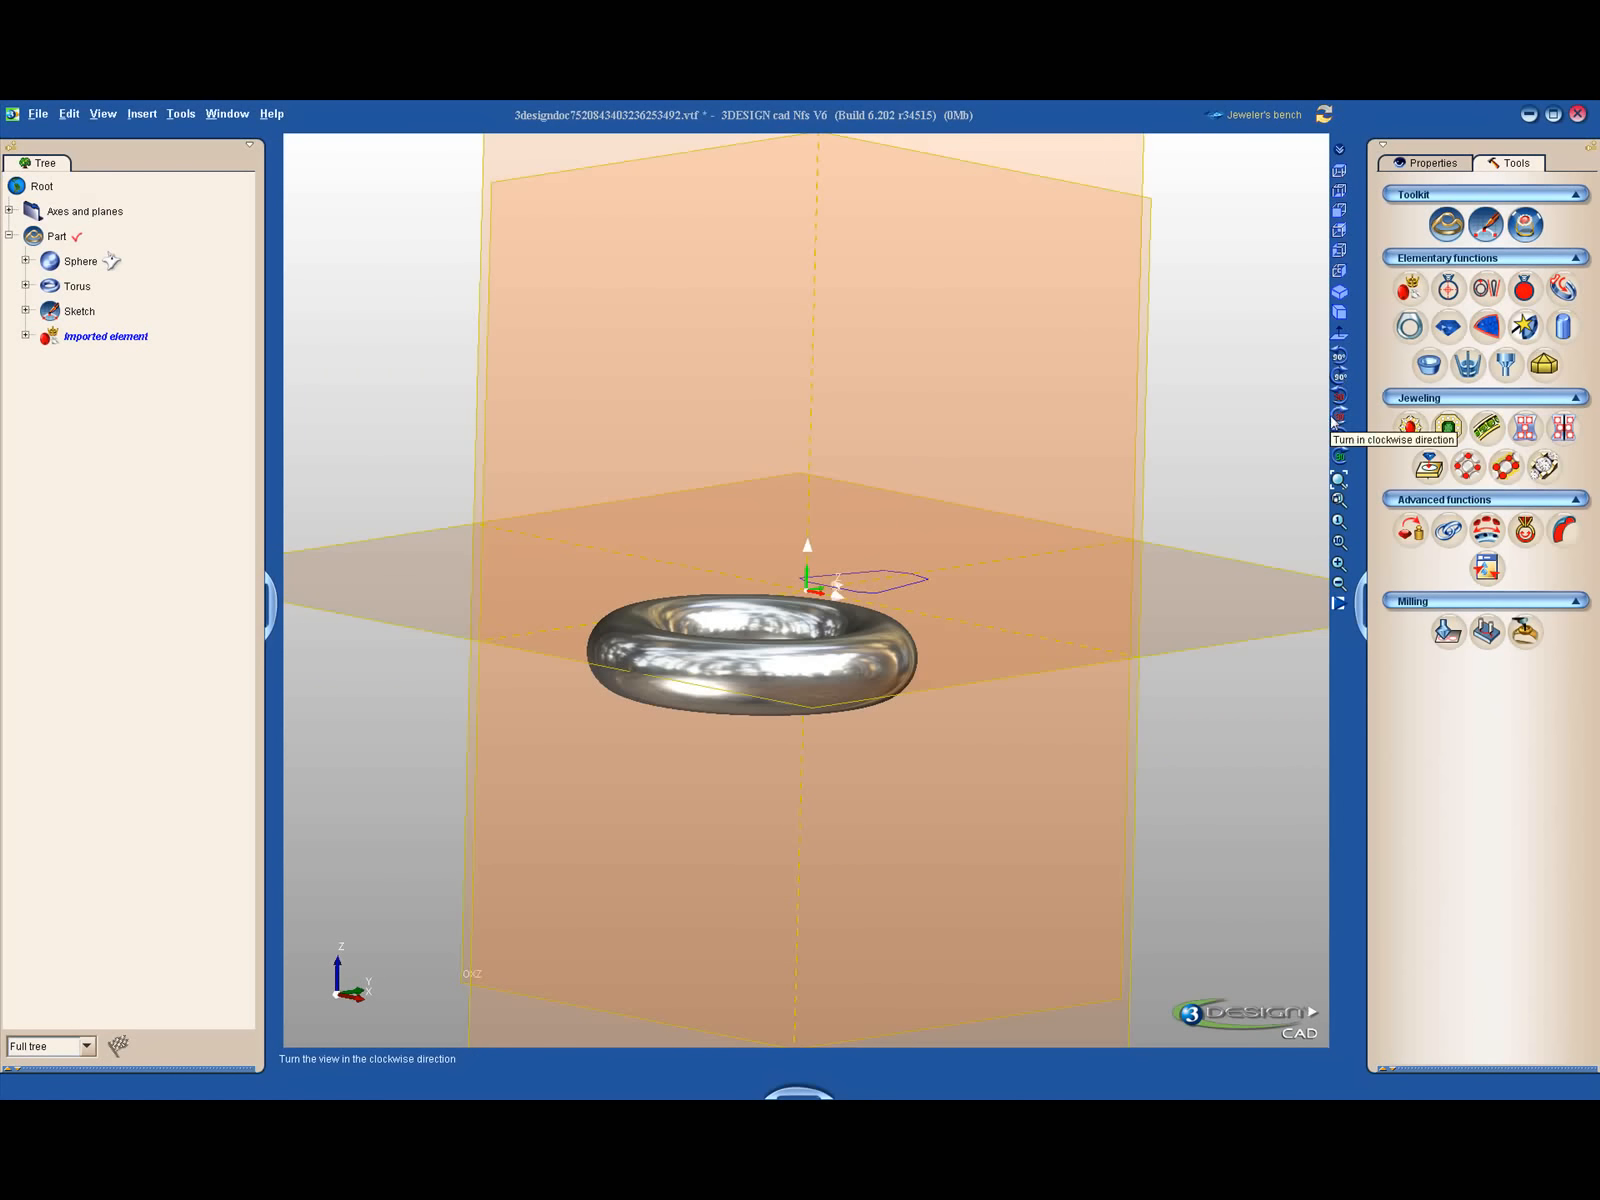
pyautogui.click(1339, 480)
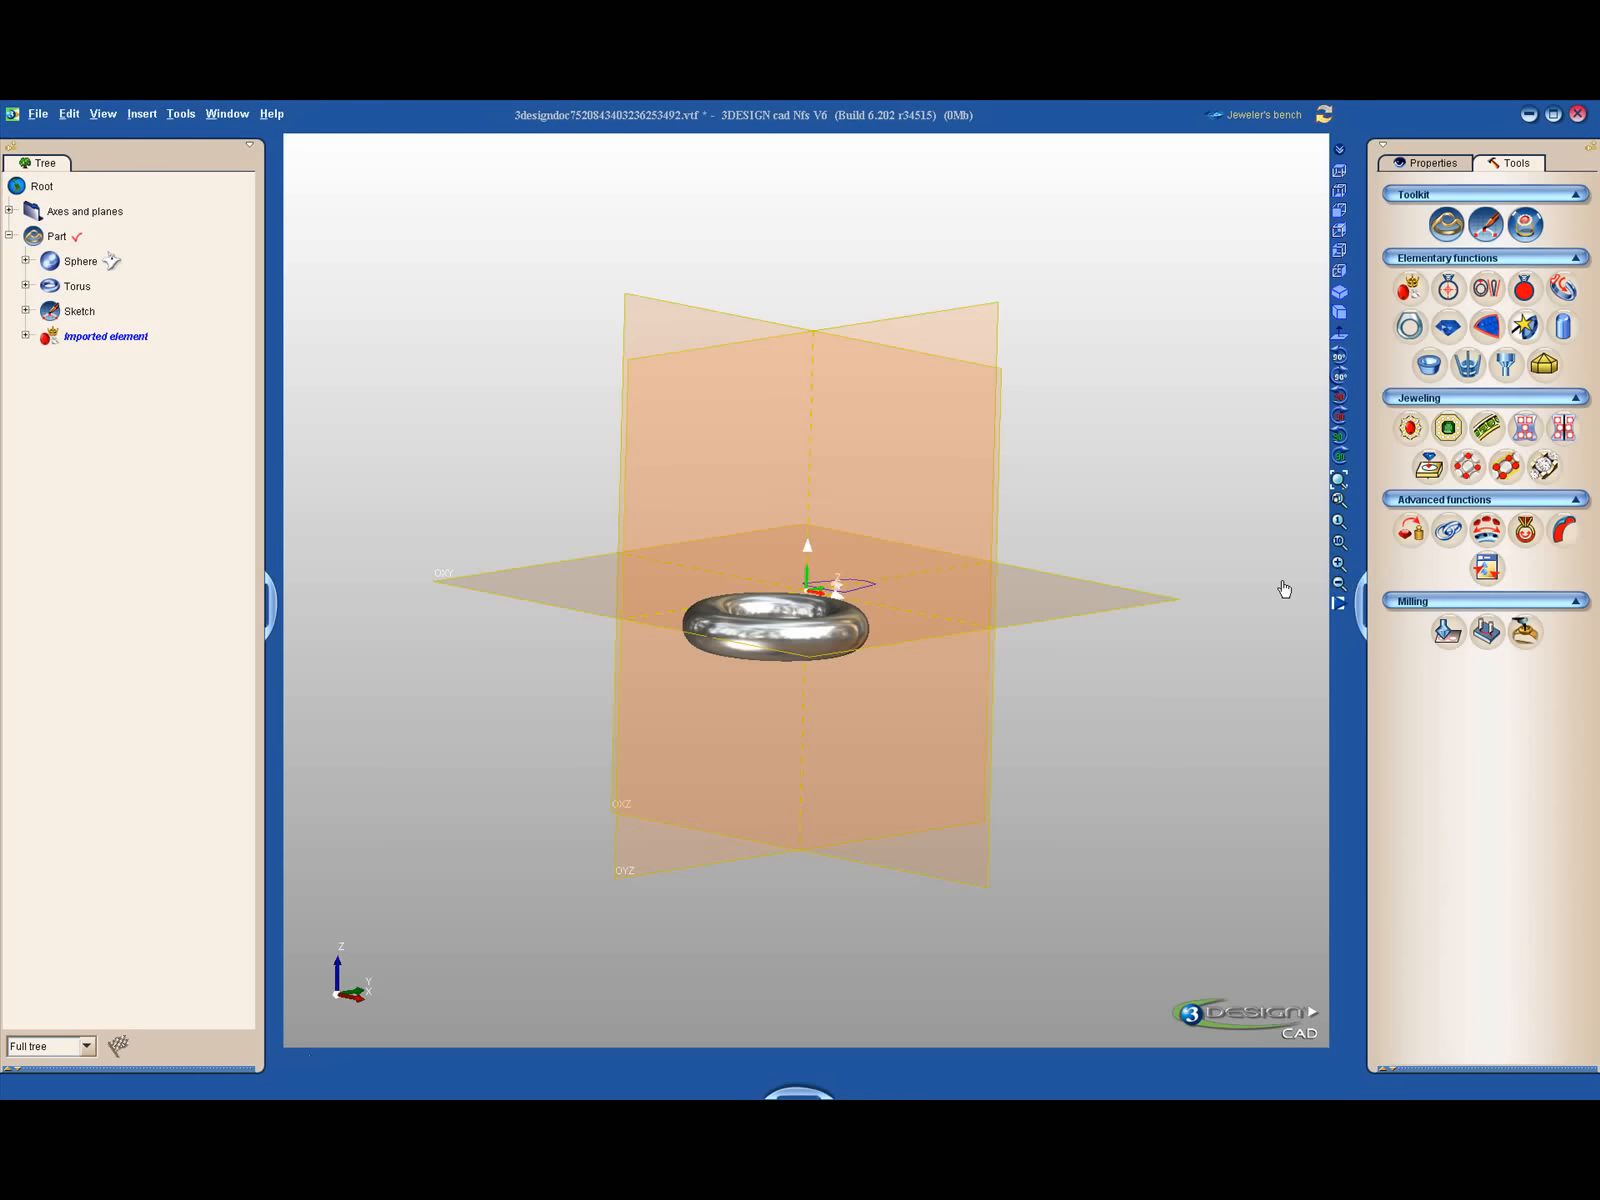
pyautogui.click(1340, 543)
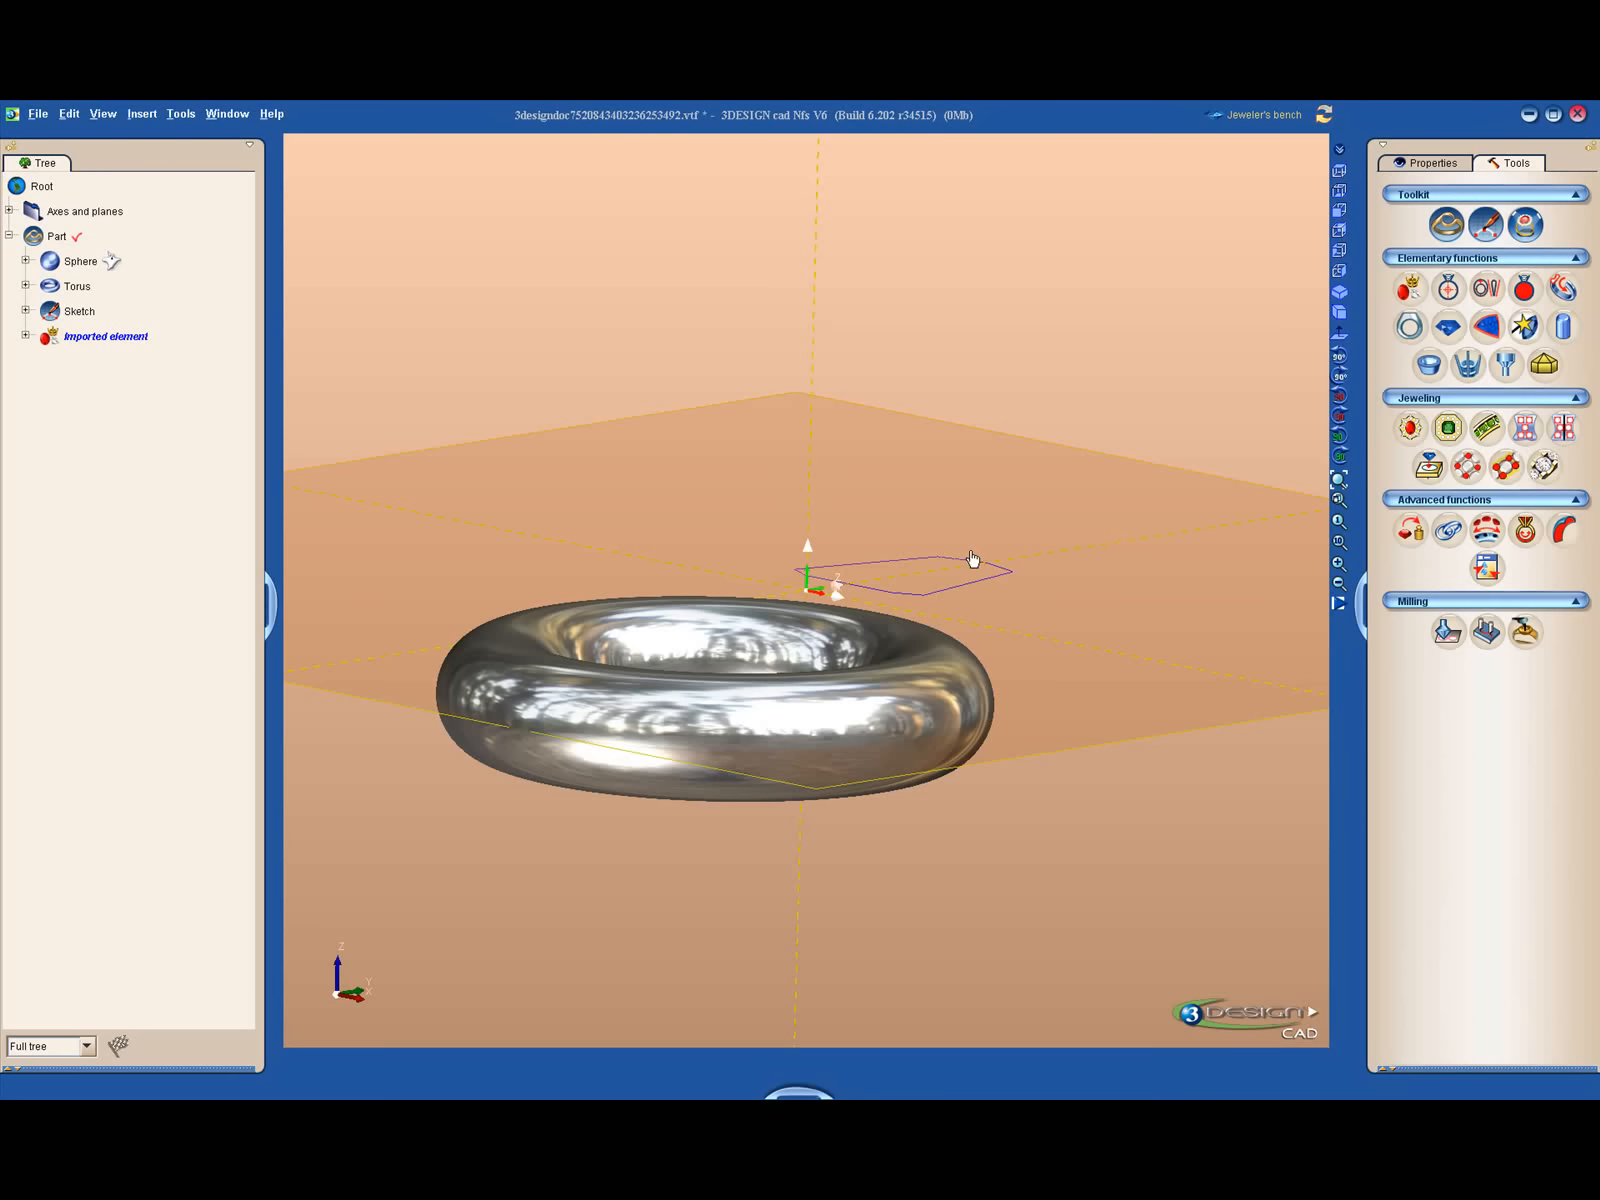
# - Zoom in and out and orbit freely to examine the torus and the imported profile from different angles
pyautogui.scroll(-6, 567, 580)
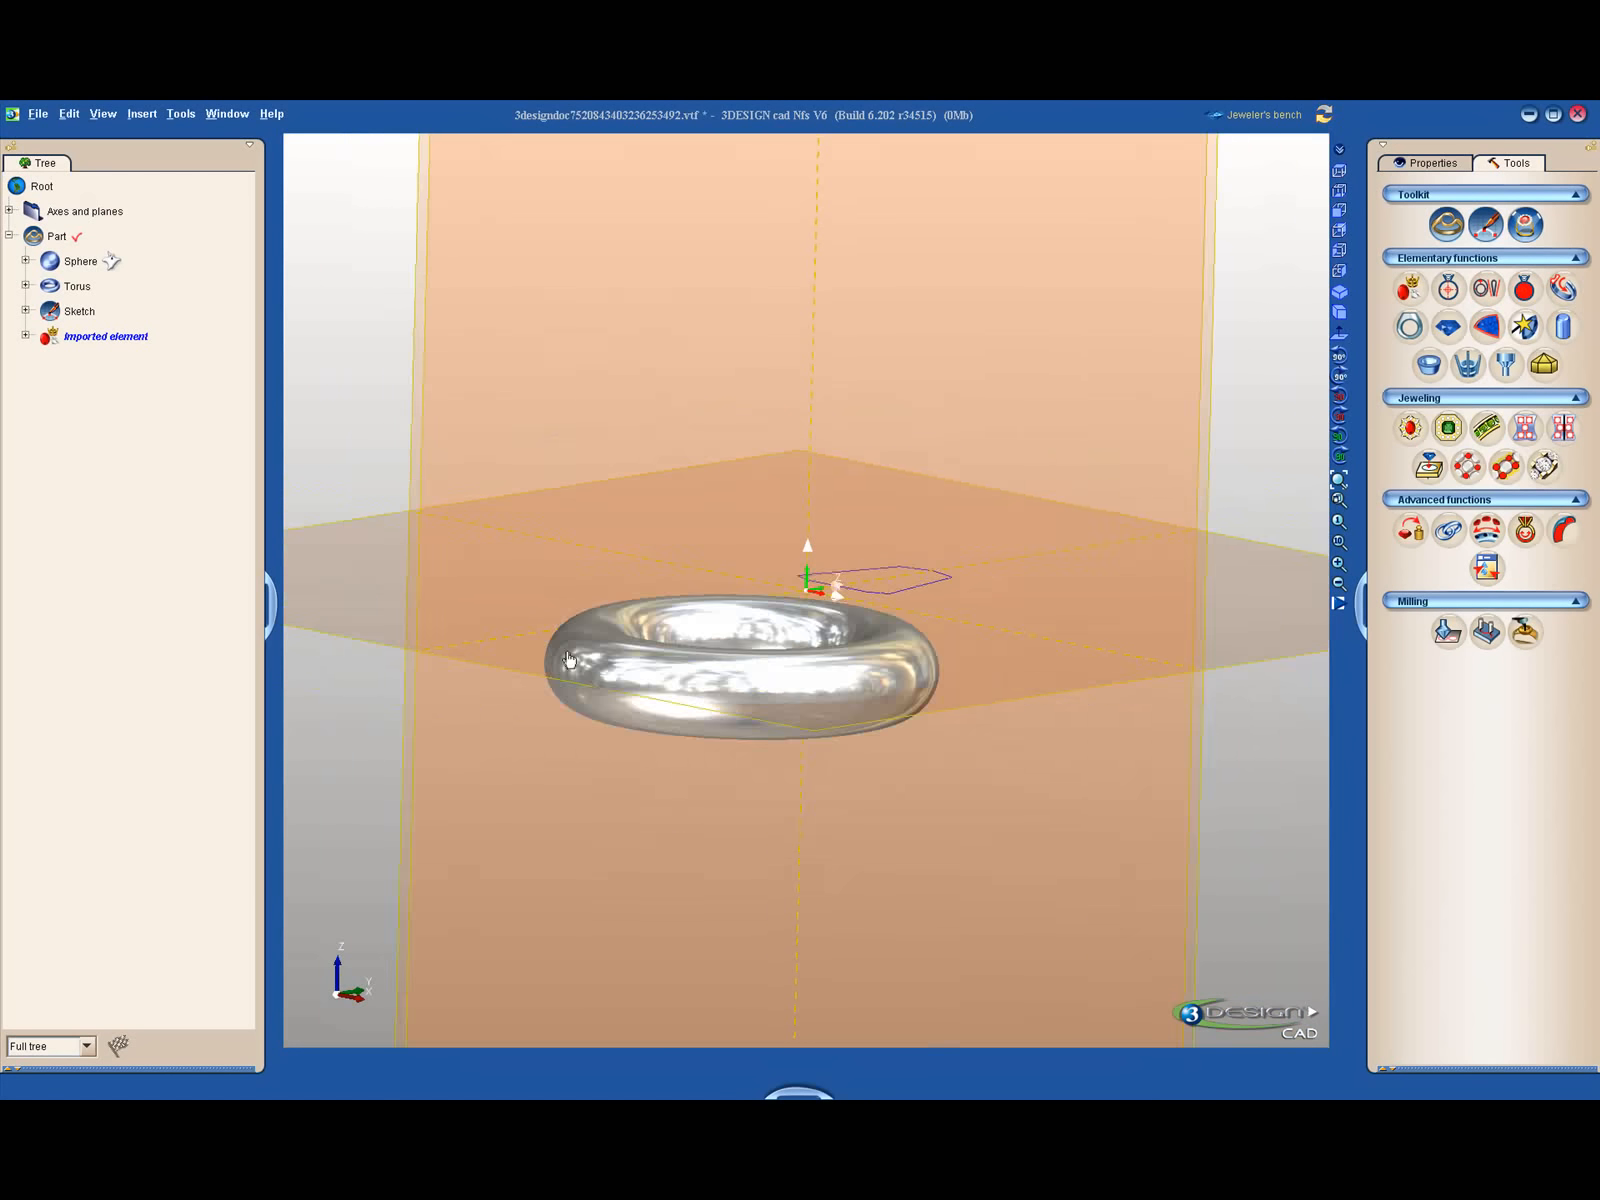
pyautogui.moveTo(720, 584); pyautogui.dragTo(828, 679, button='middle')
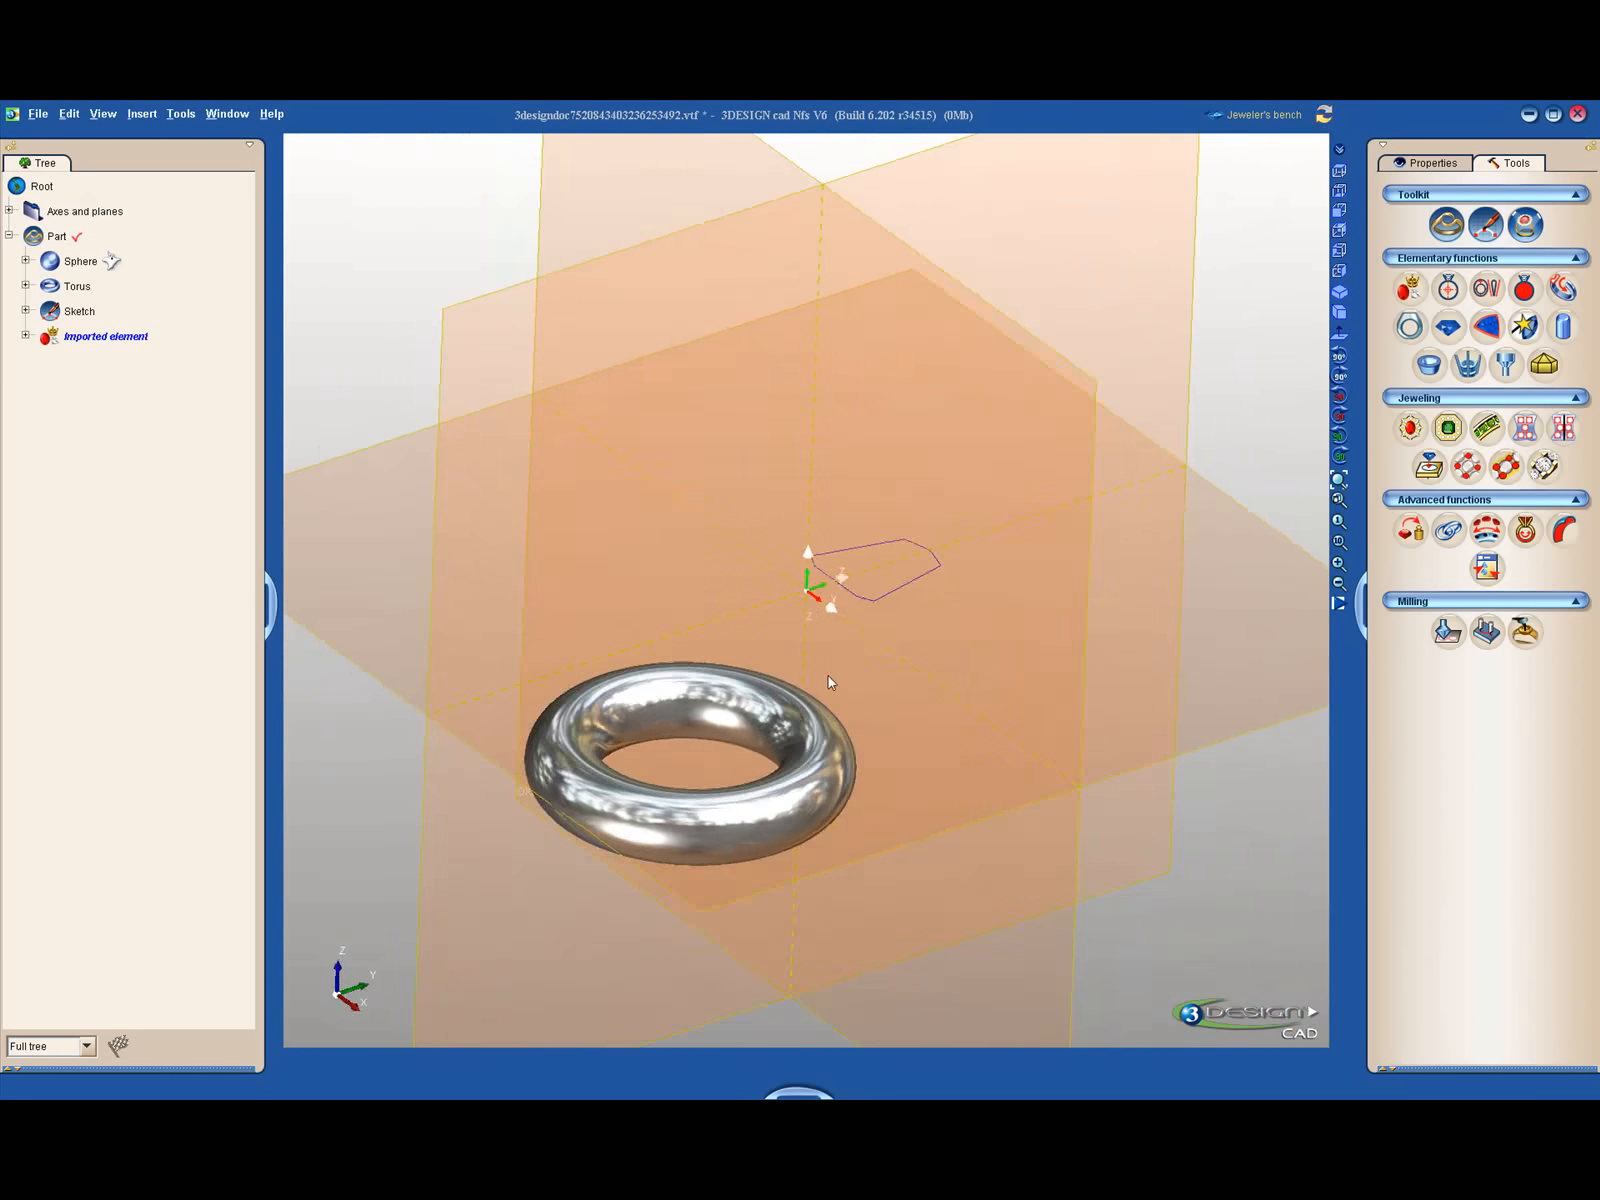
pyautogui.scroll(-4, 848, 676)
pyautogui.scroll(-2, 848, 676)
pyautogui.scroll(4, 848, 676)
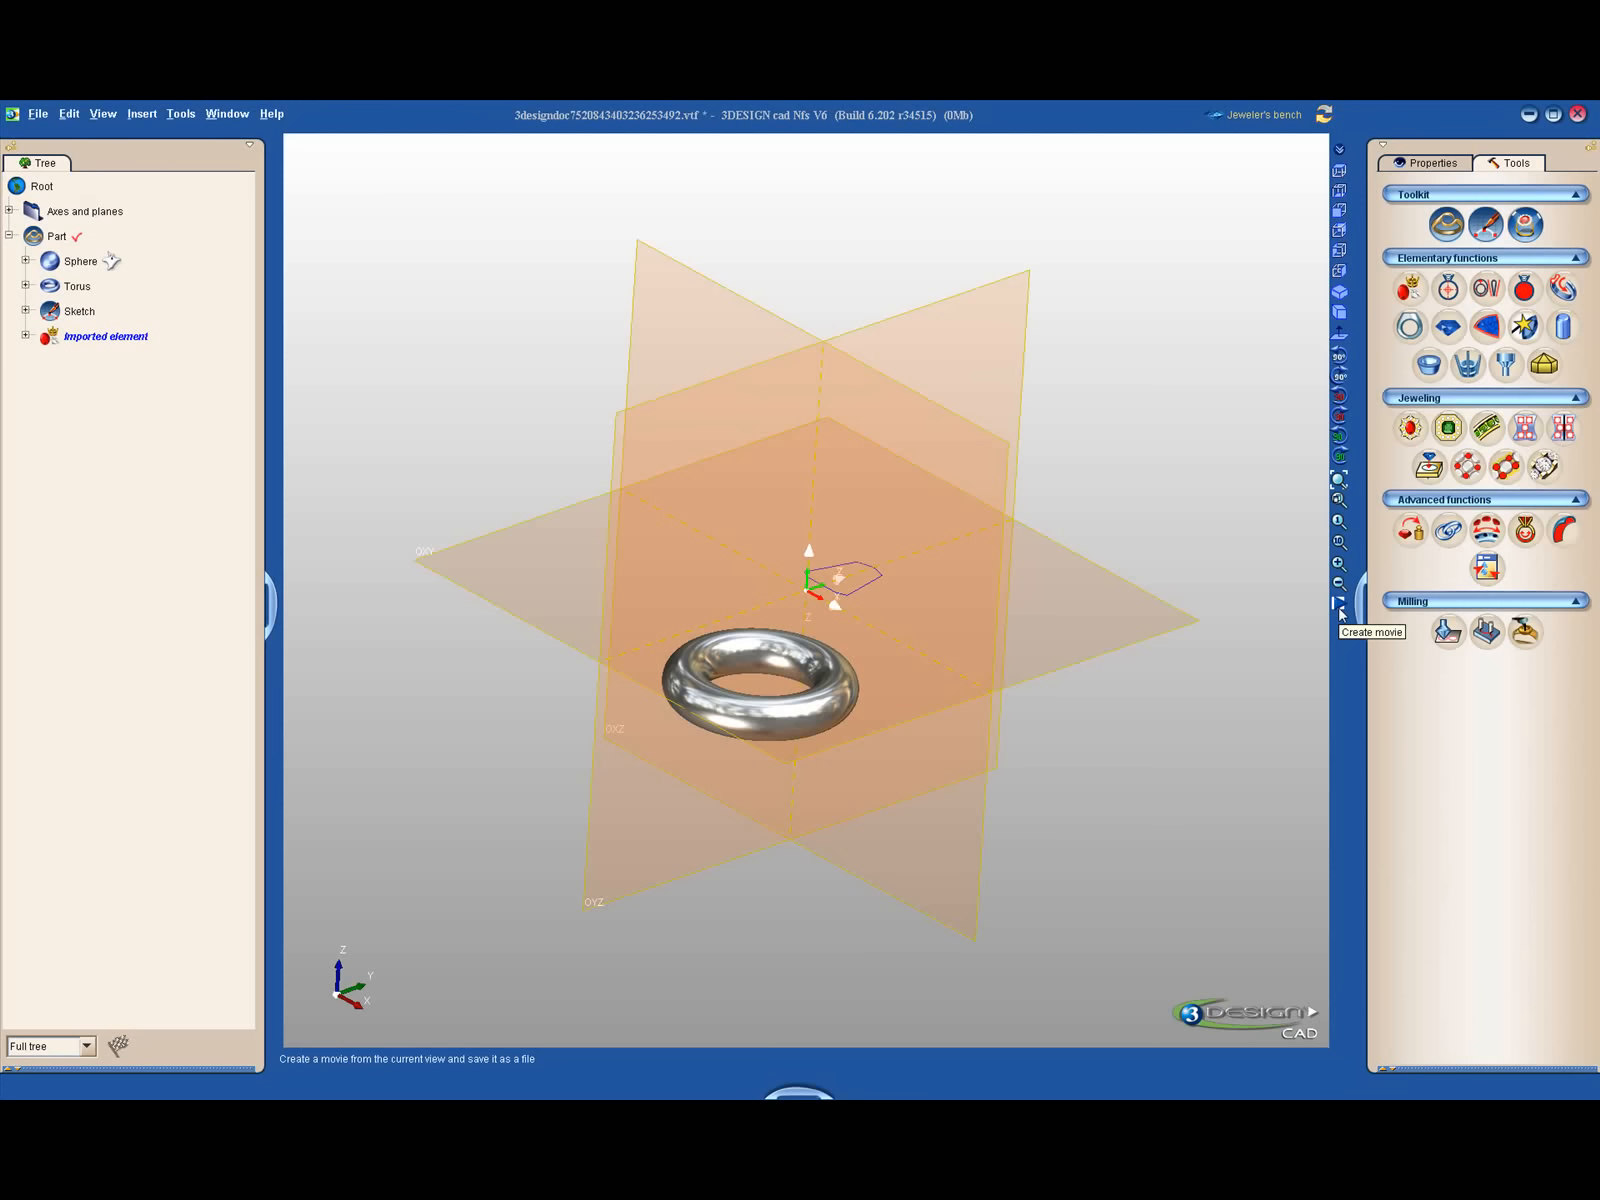
pyautogui.moveTo(1010, 682)
pyautogui.mouseDown(button='right')
pyautogui.moveTo(793, 675)
pyautogui.moveTo(718, 582)
pyautogui.moveTo(859, 496)
pyautogui.moveTo(832, 778)
pyautogui.moveTo(1182, 708)
pyautogui.moveTo(1015, 703)
pyautogui.mouseUp(button='right')
pyautogui.scroll(5, 960, 745)
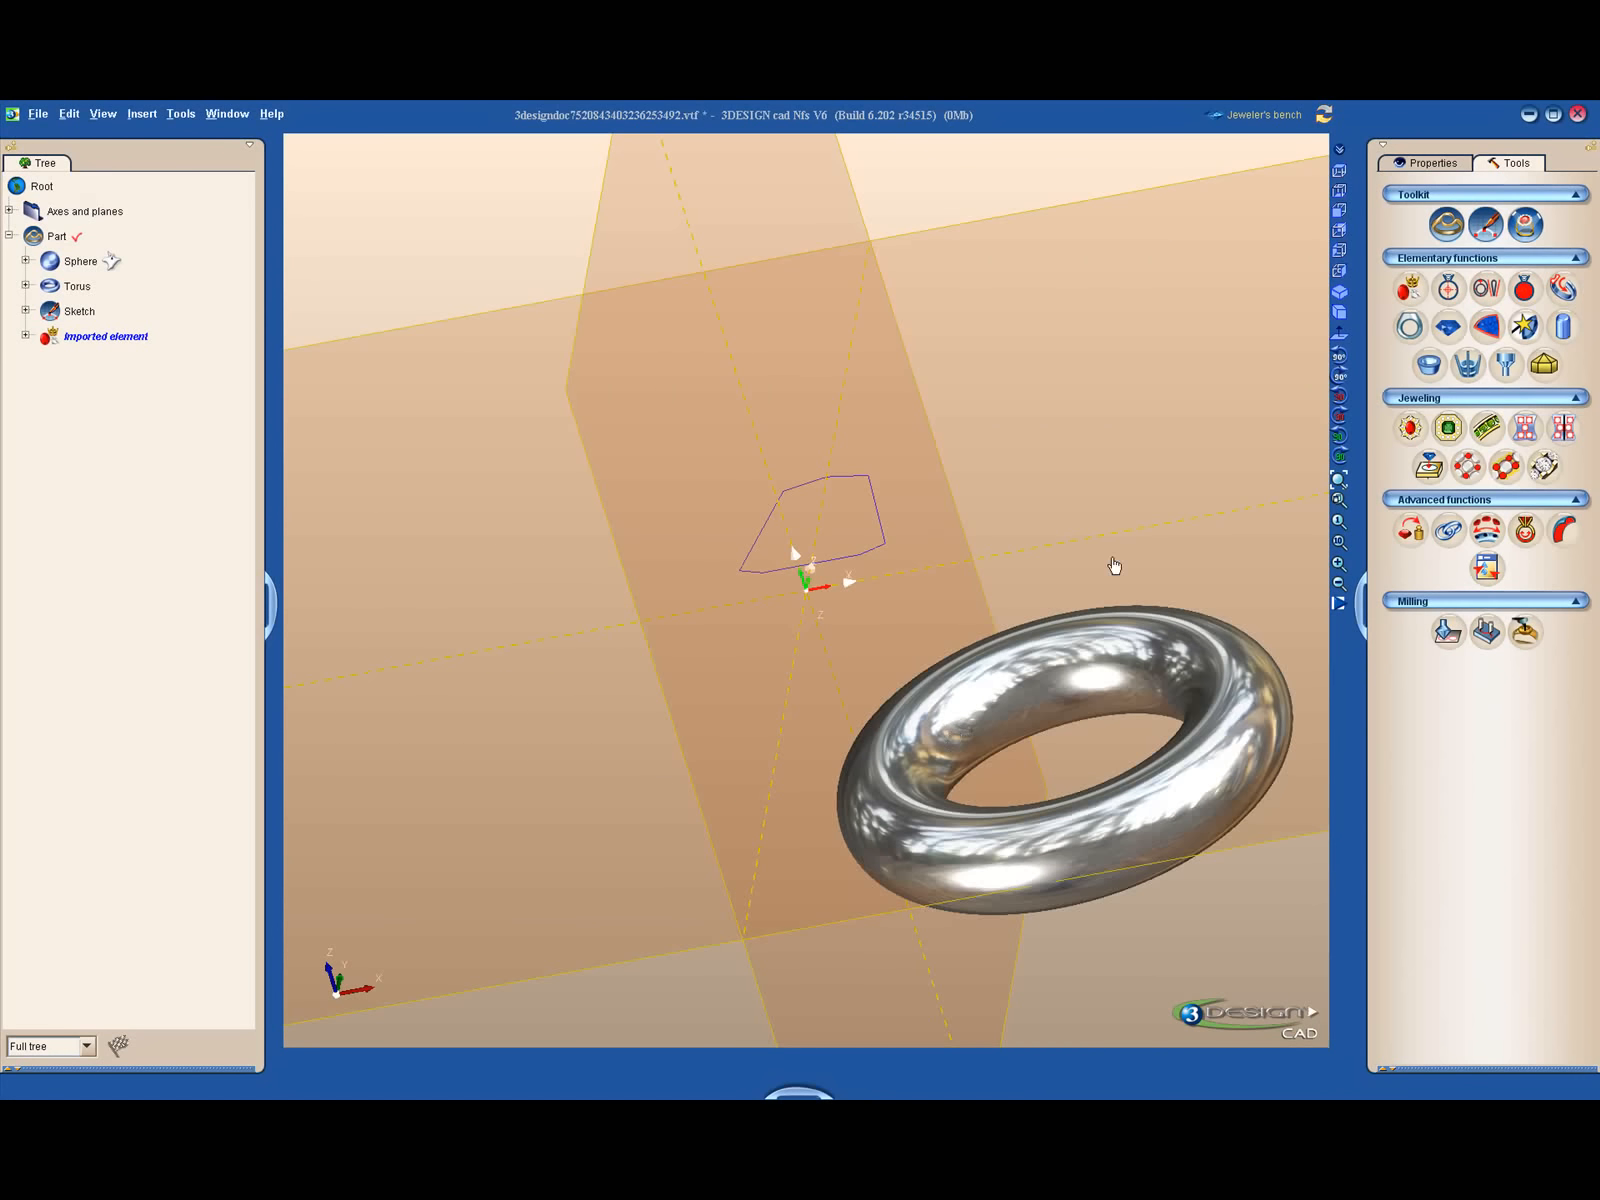
# - Show the hidden sphere in the 3D view, select it in the model and hide it again
pyautogui.scroll(-5, 971, 571)
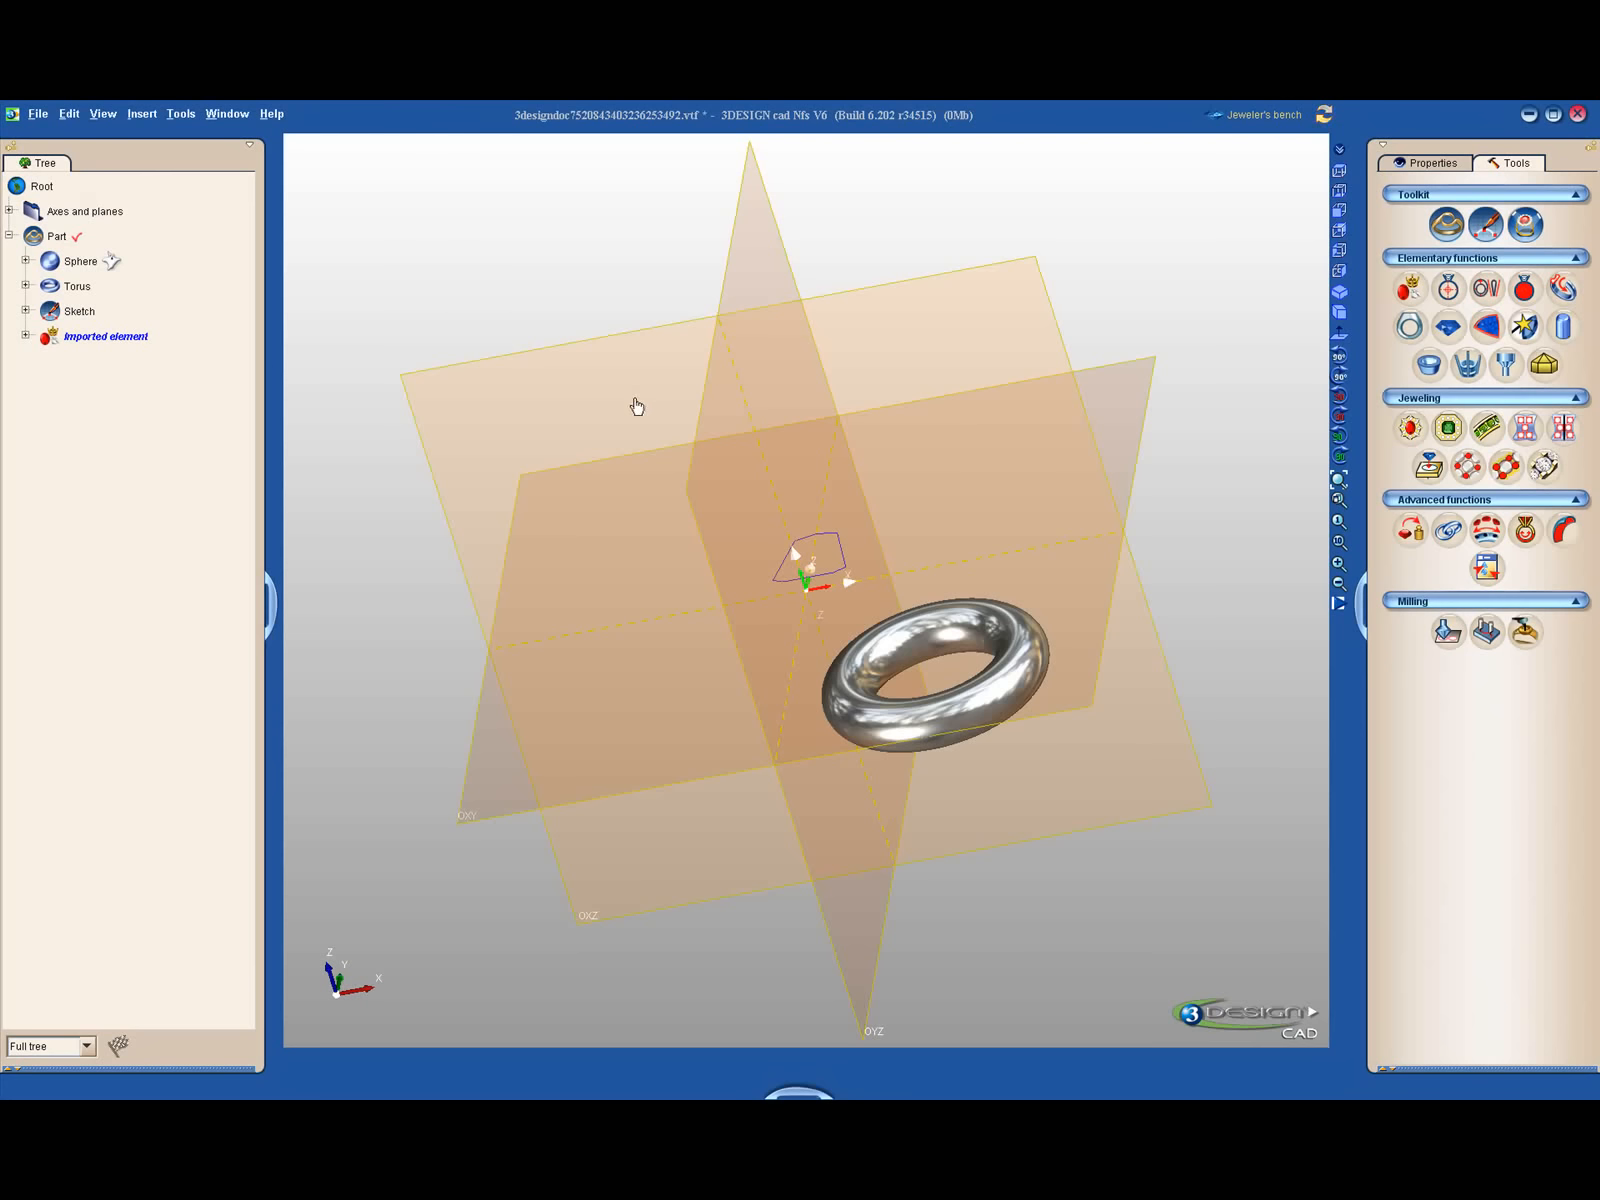
pyautogui.rightClick(94, 262)
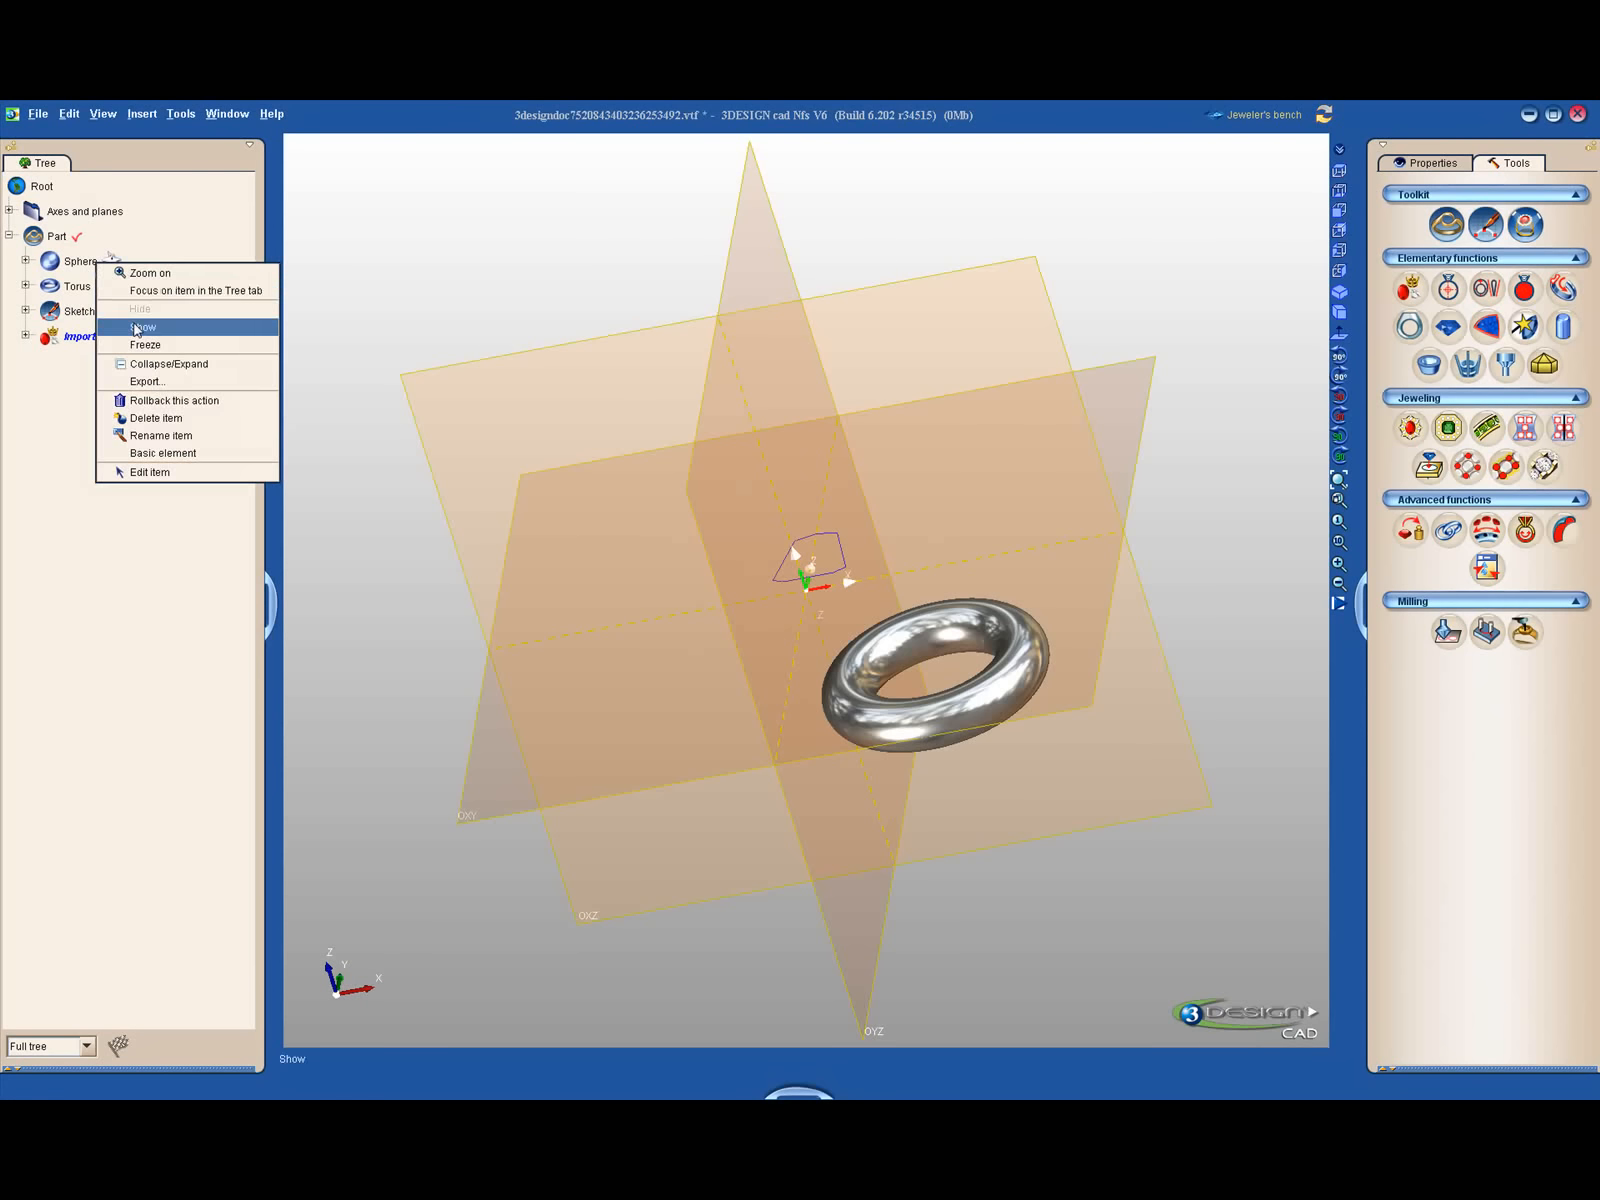
pyautogui.click(143, 327)
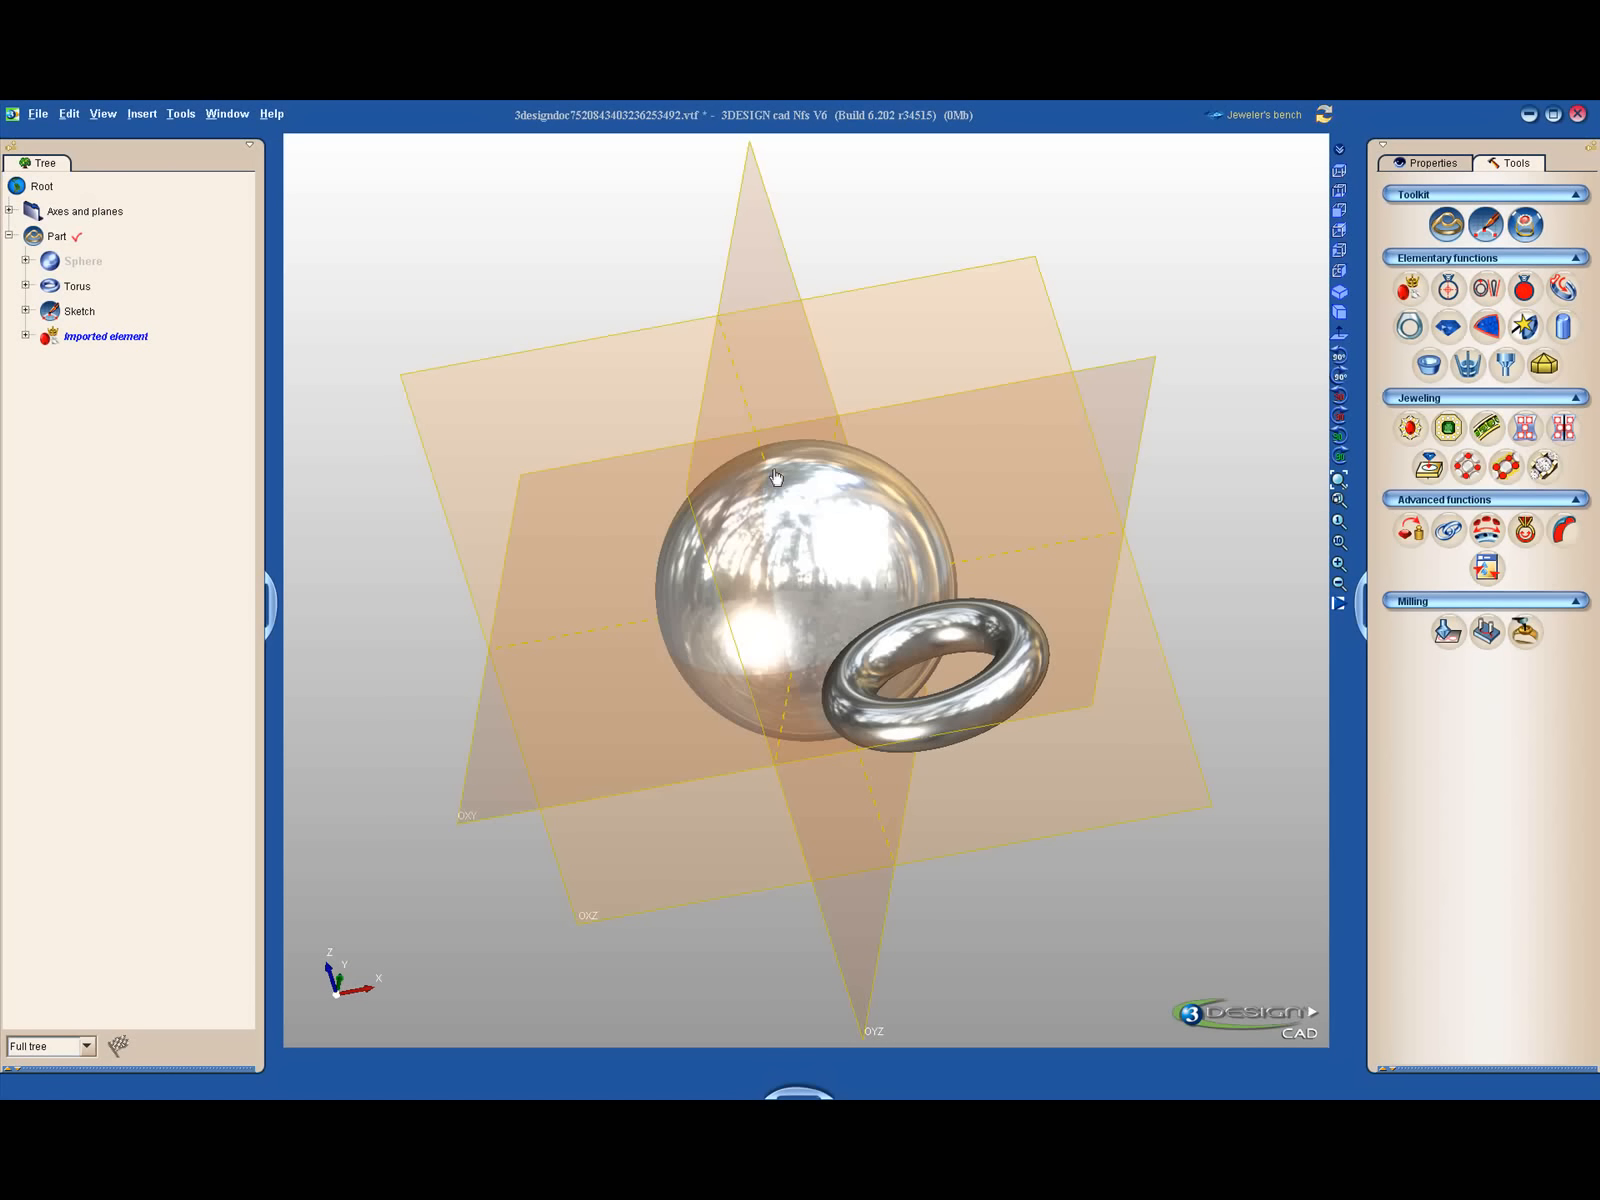
pyautogui.click(846, 530)
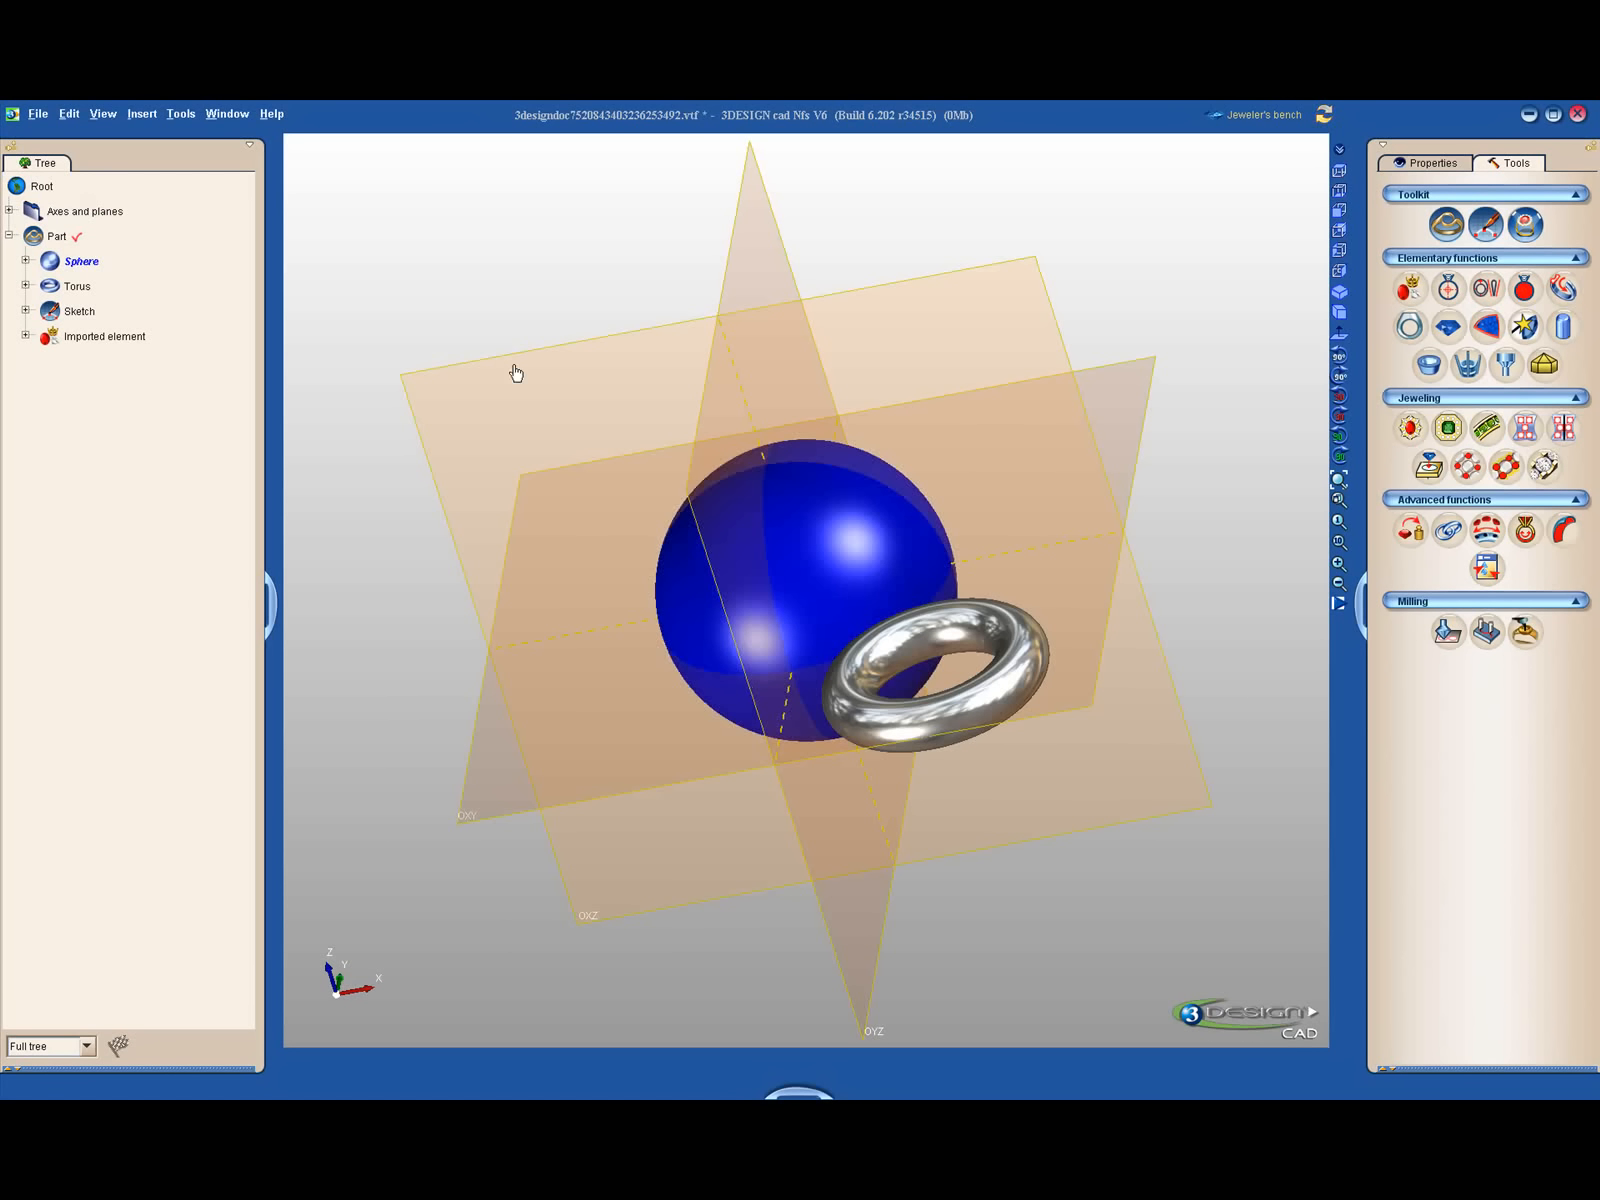
pyautogui.click(784, 514)
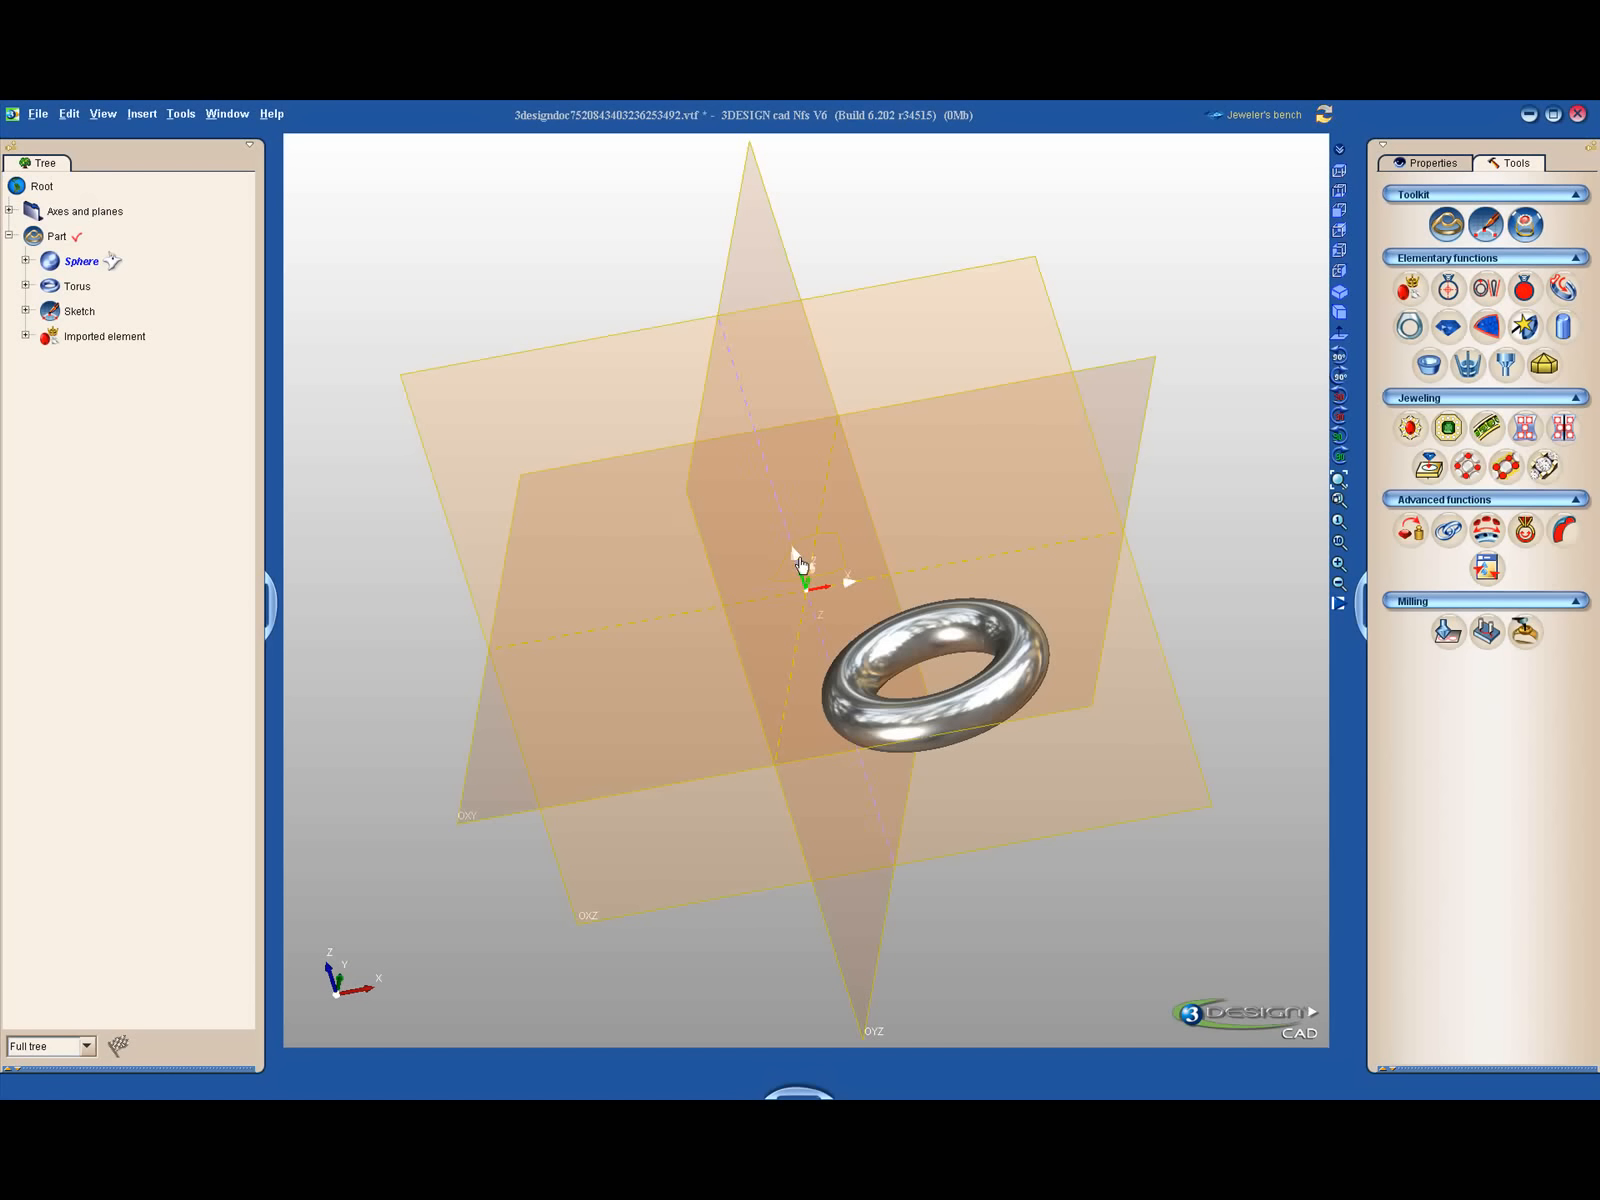
# - Move the torus about -26.06 mm along X with Move/Rotate/Scale, keeping OXY as the reference plane
pyautogui.click(1034, 619)
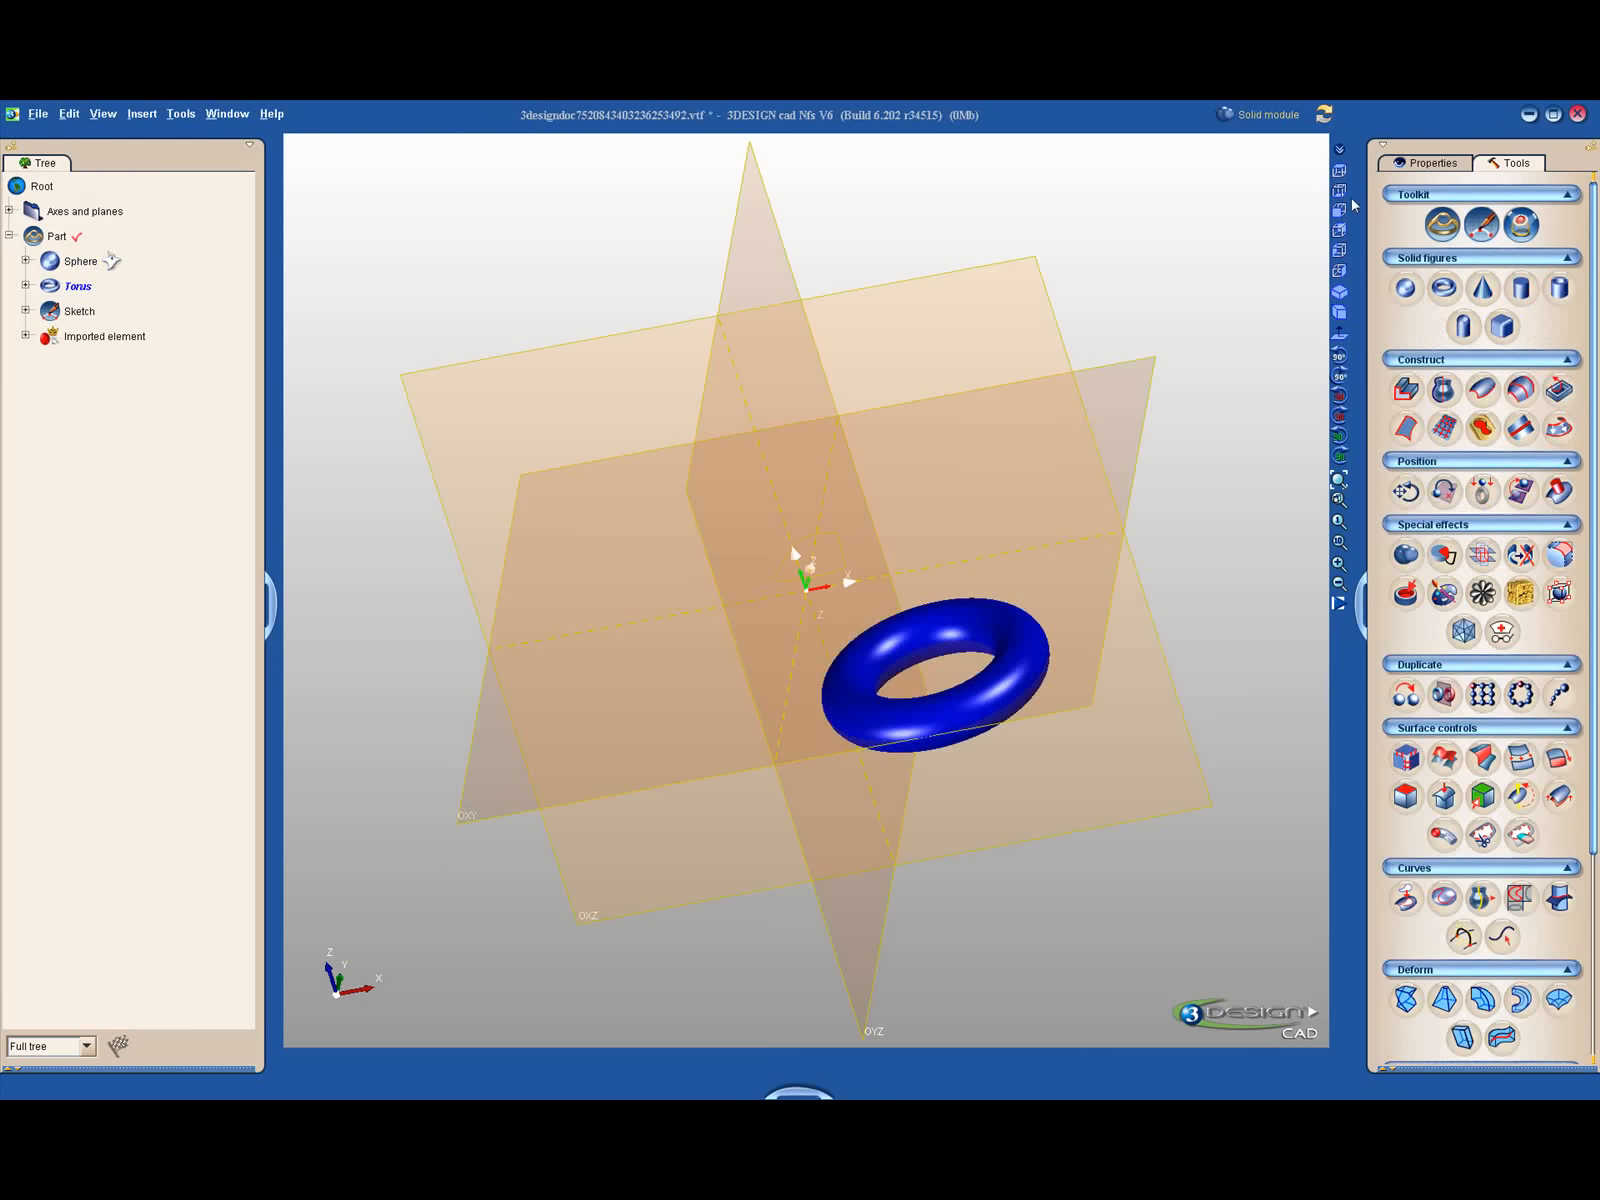
pyautogui.click(1406, 491)
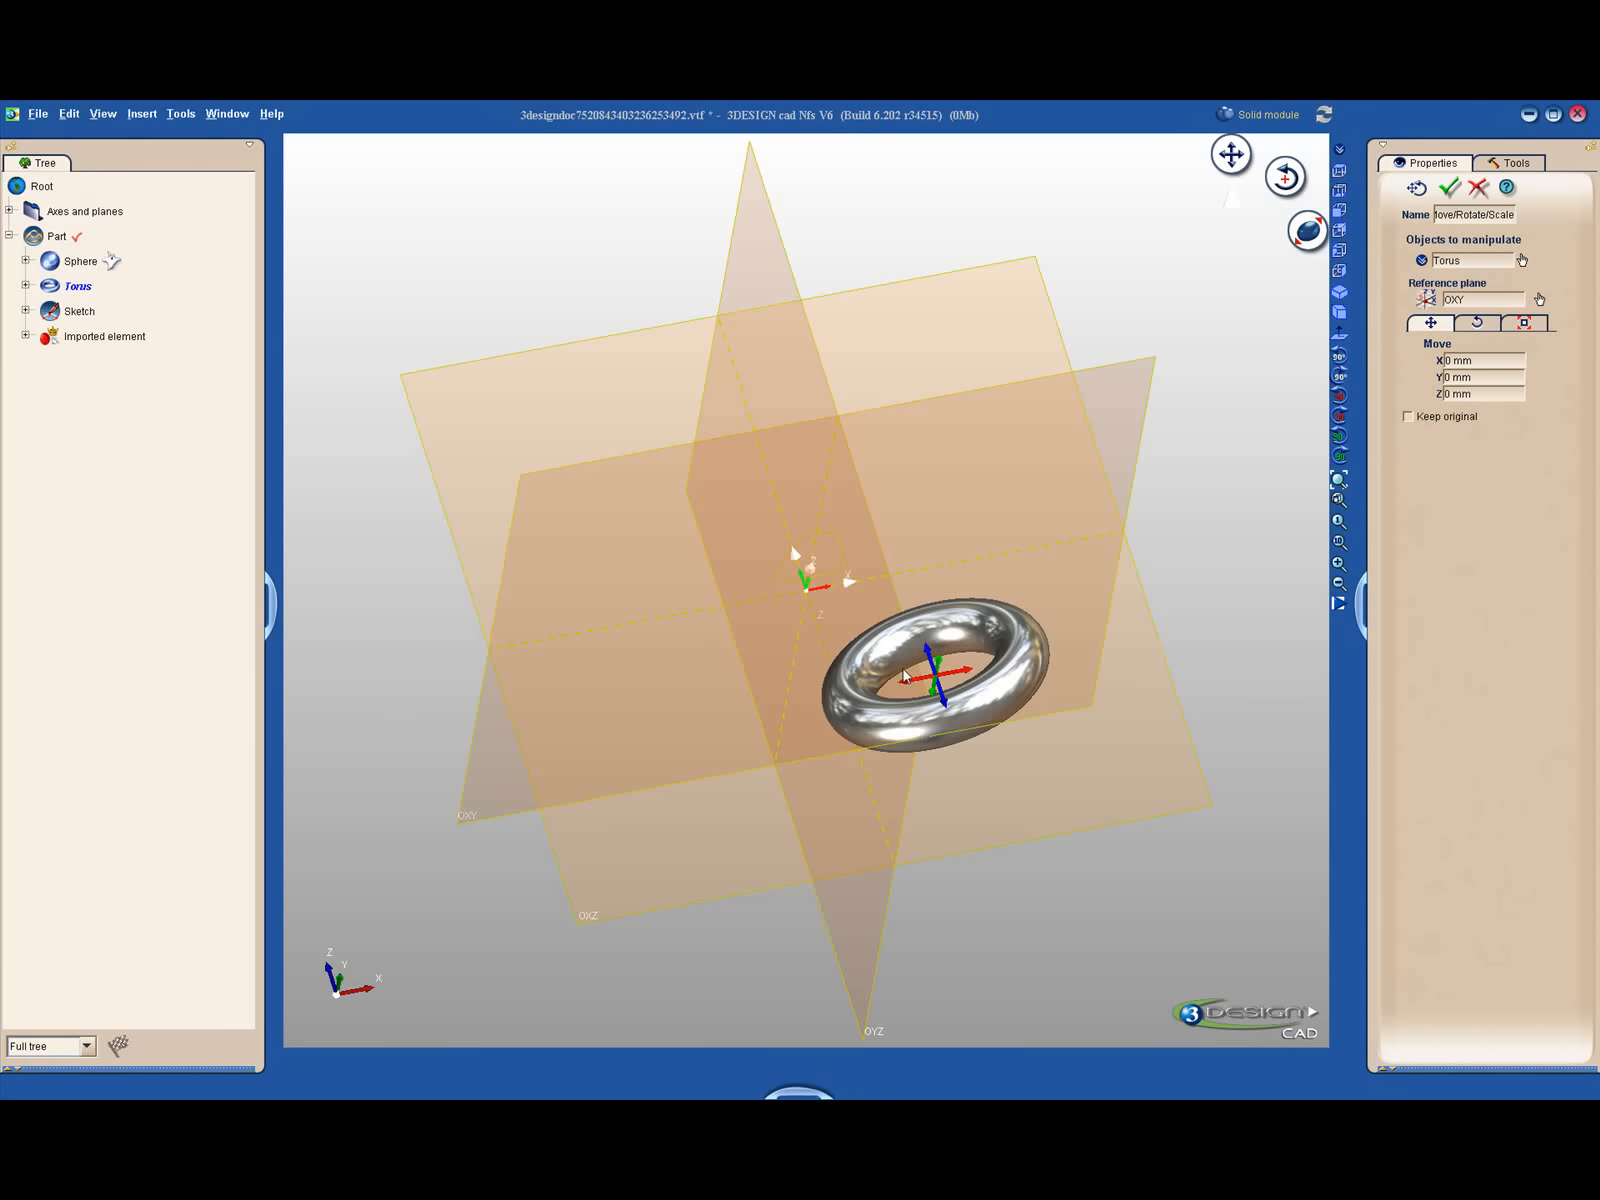
pyautogui.moveTo(905, 679); pyautogui.dragTo(668, 703)
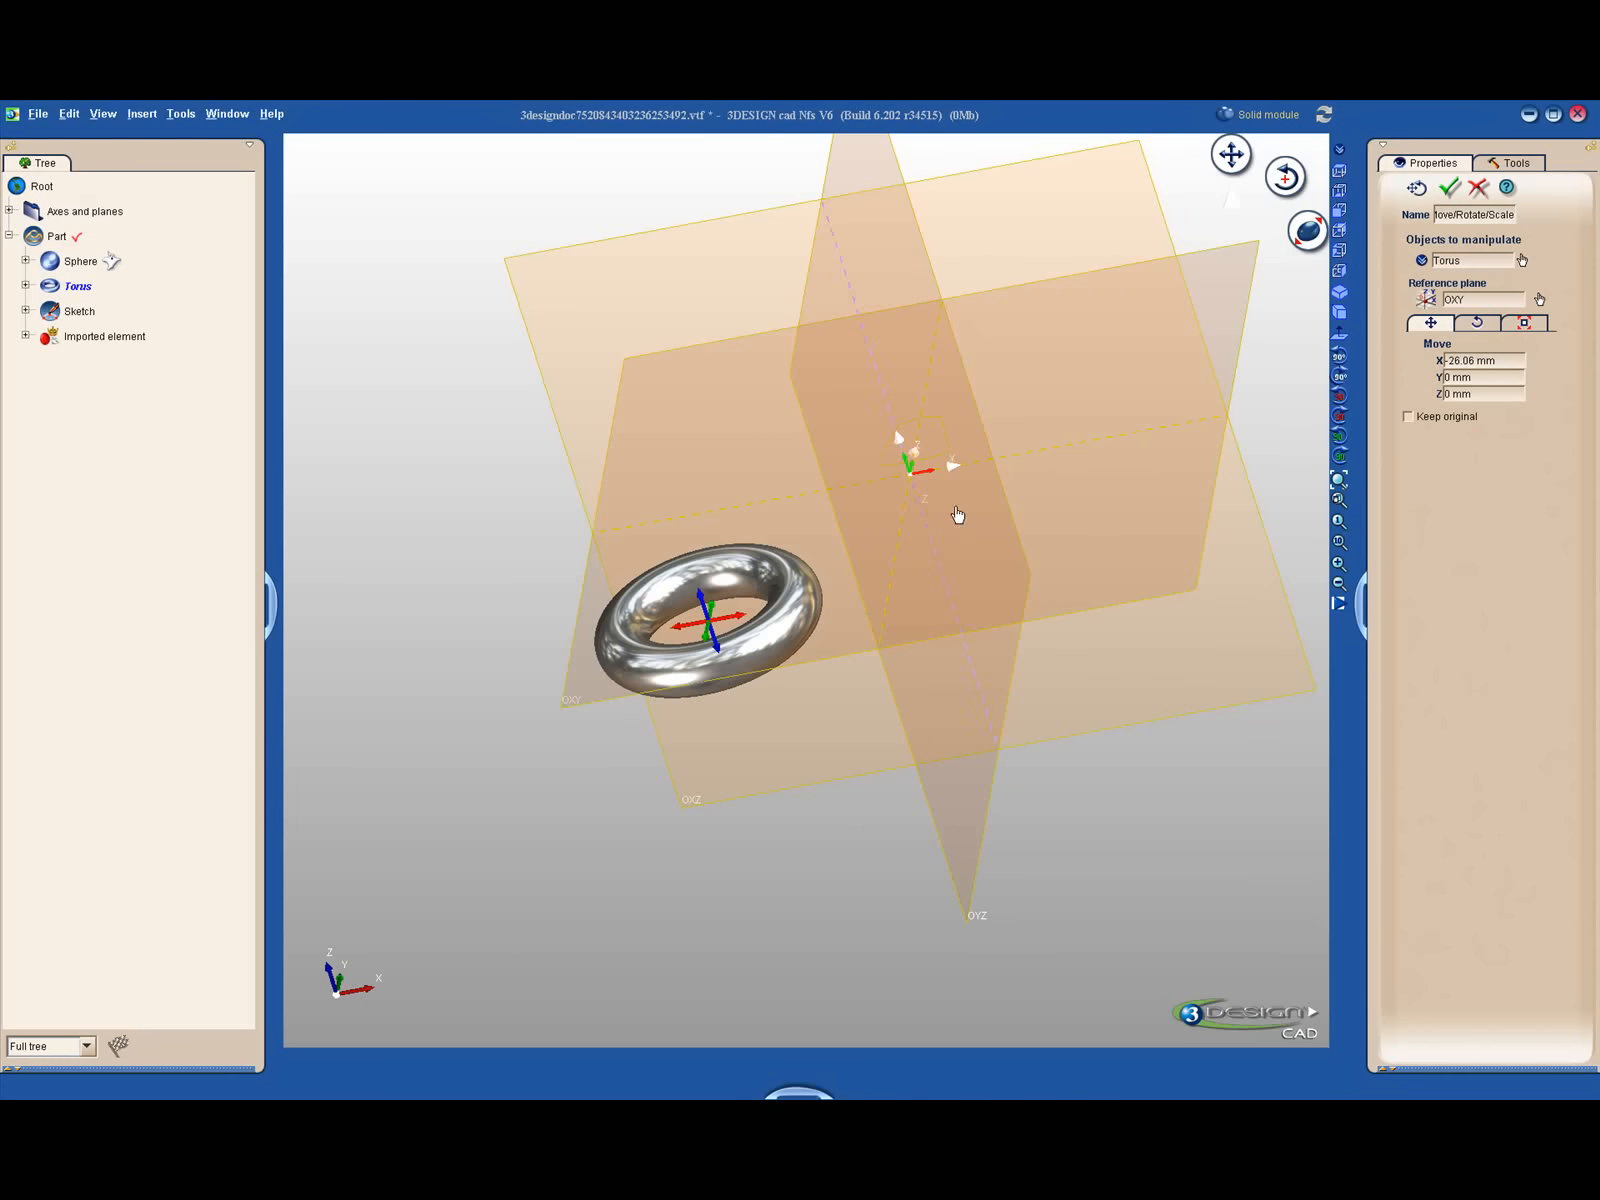
pyautogui.click(1449, 190)
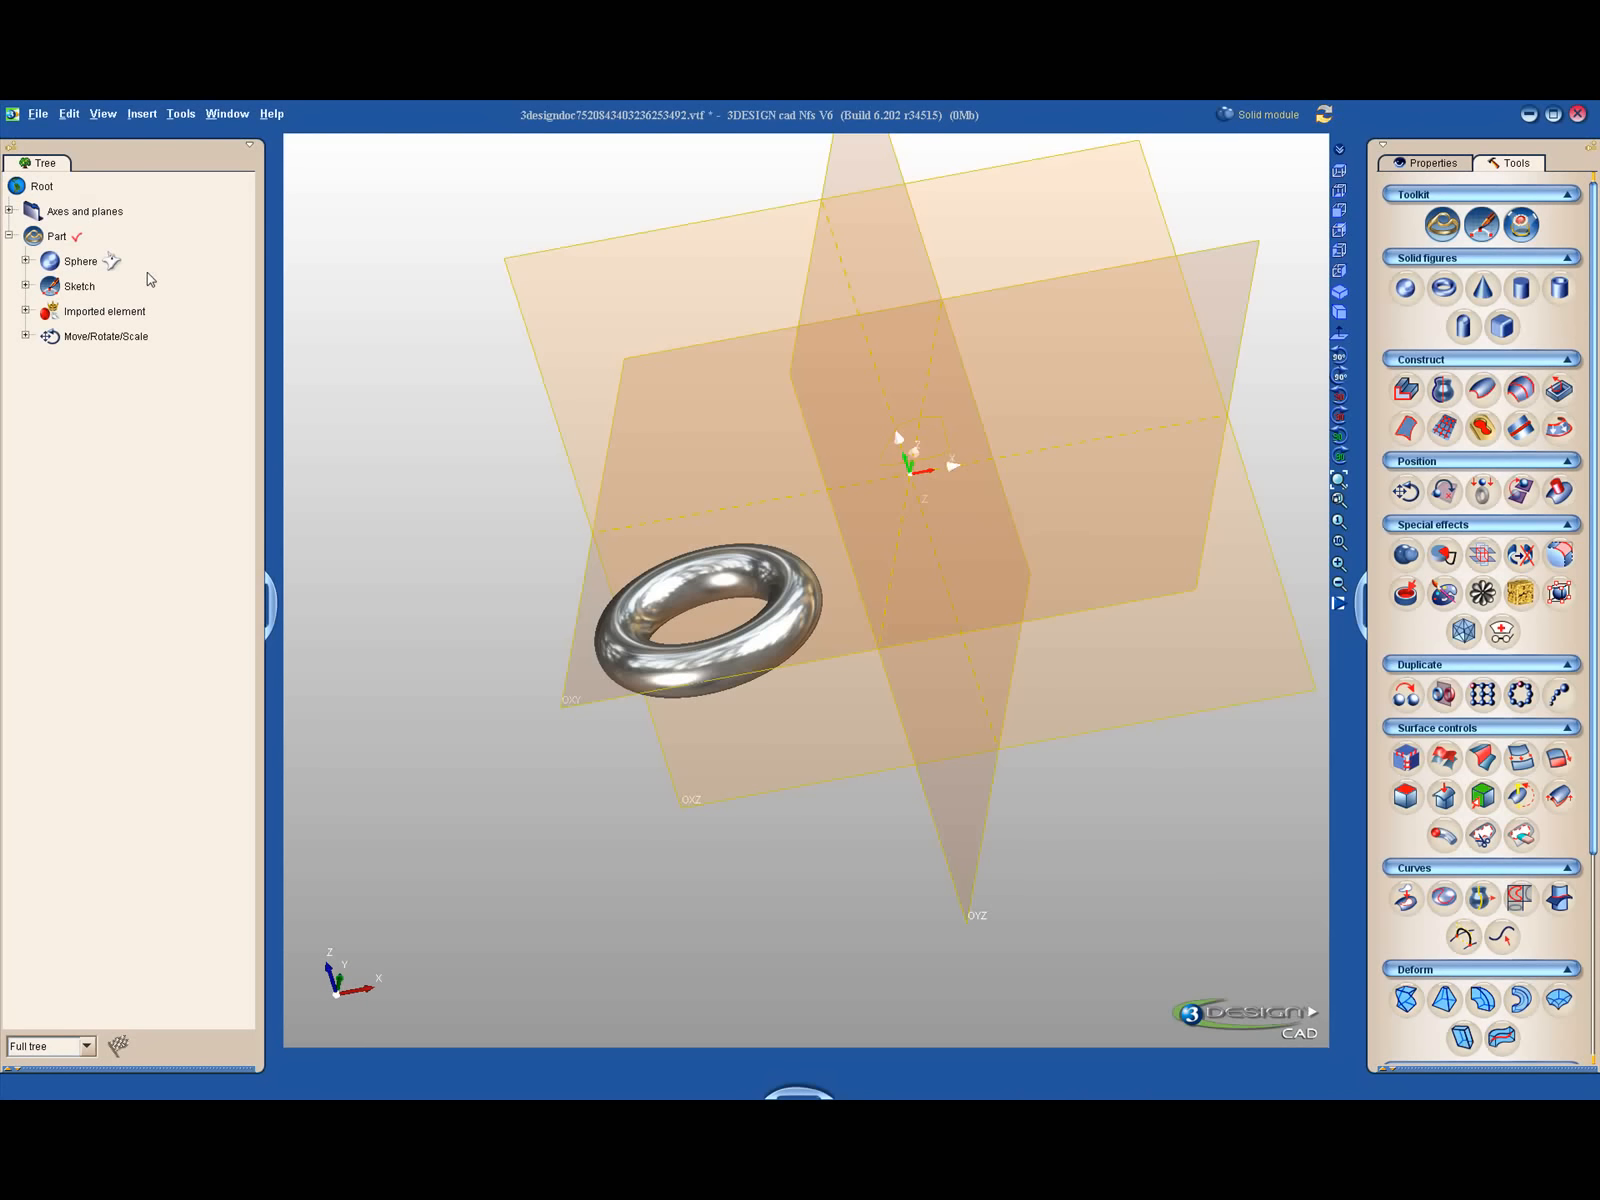
# - Freeze the hidden sphere so it serves as a transparent, non-selectable reference
pyautogui.rightClick(95, 261)
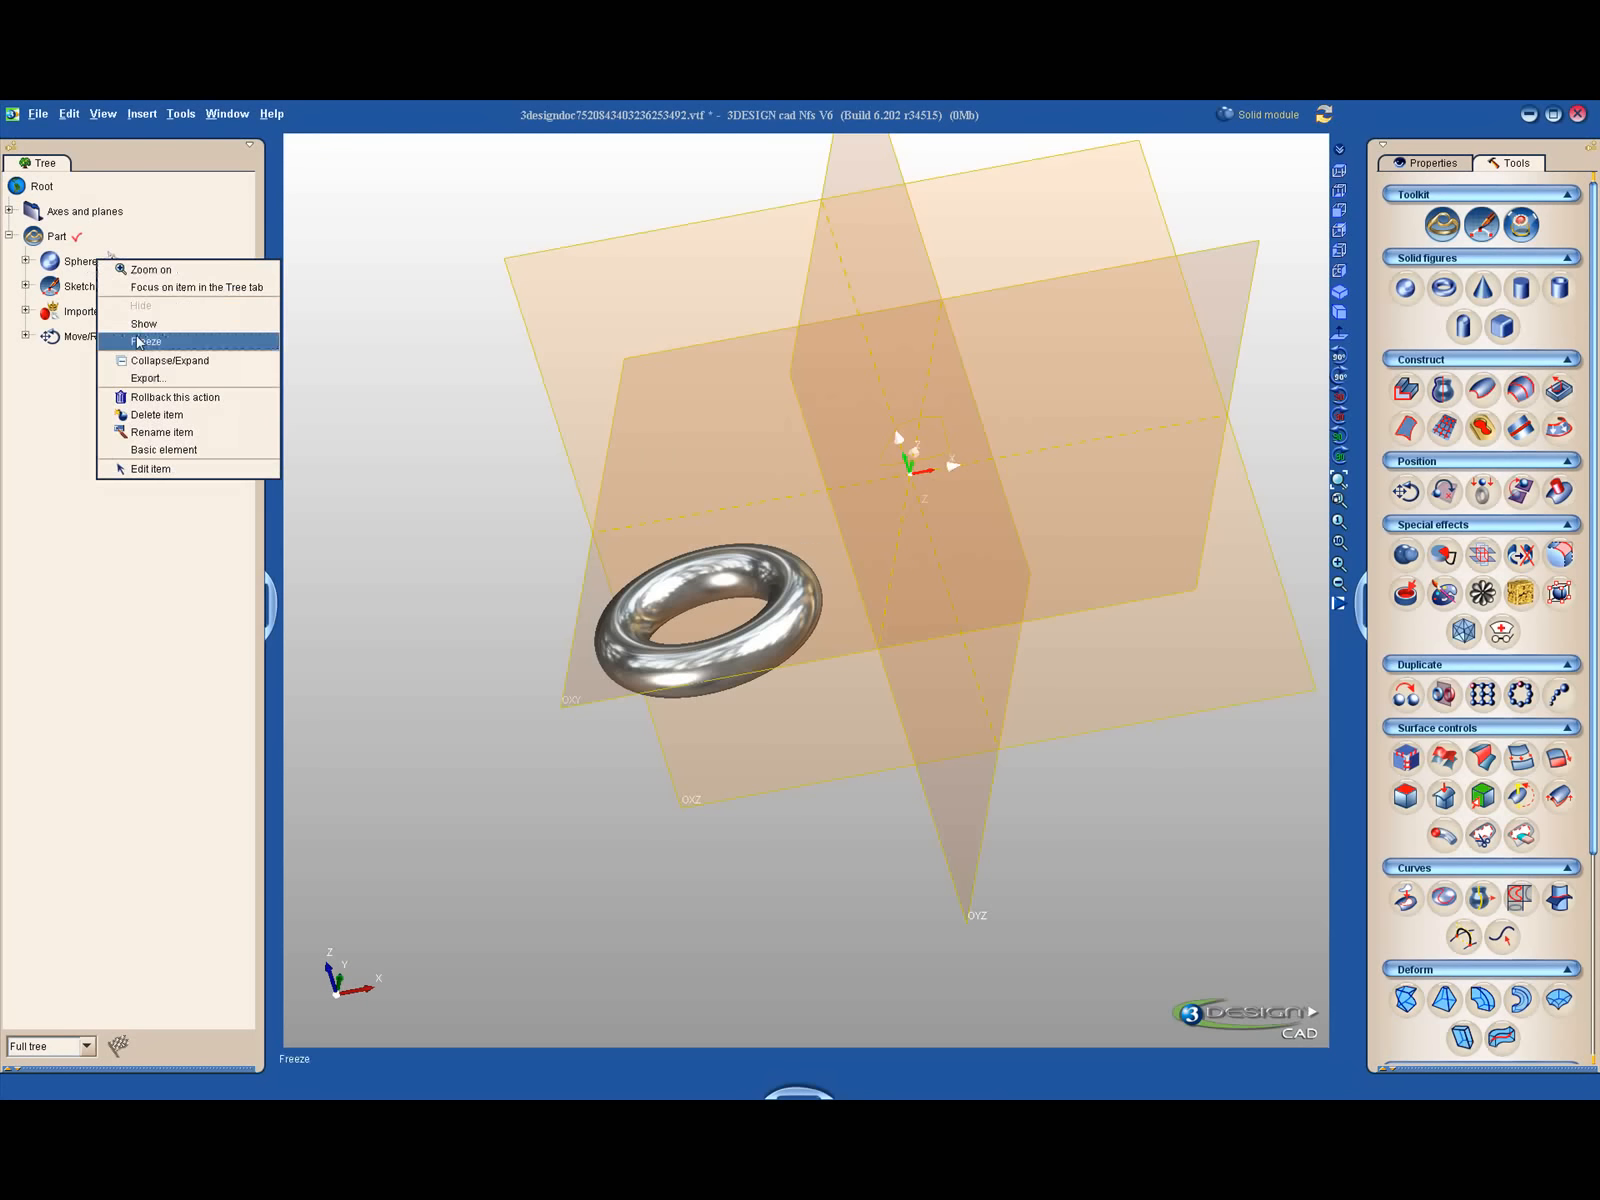
pyautogui.click(145, 341)
# - Start a second Move/Rotate/Scale on the torus, shifting it about 14.78 mm in X, 17.26 mm in Y and 18.2 mm in Z
pyautogui.click(775, 637)
pyautogui.moveTo(777, 636); pyautogui.dragTo(982, 511, button='middle')
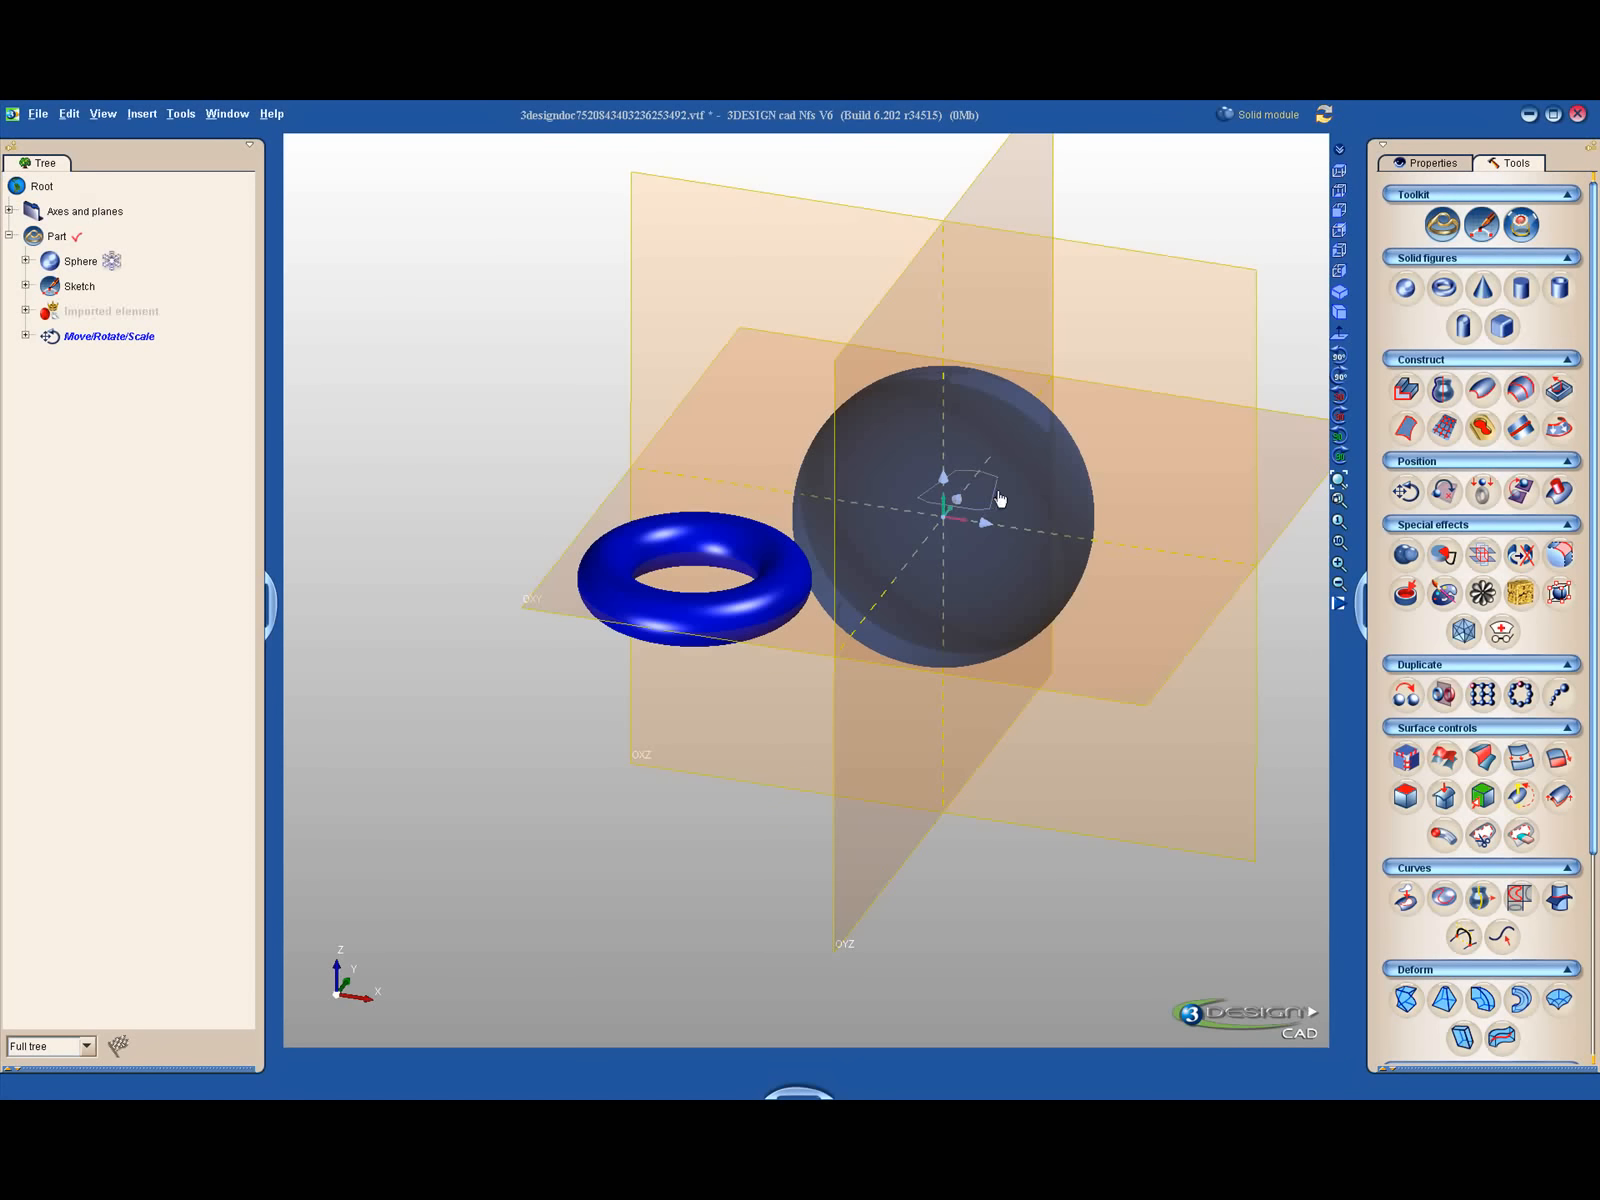
pyautogui.click(1405, 491)
pyautogui.moveTo(729, 590); pyautogui.dragTo(881, 375)
pyautogui.moveTo(979, 514); pyautogui.dragTo(564, 529, button='middle')
pyautogui.moveTo(630, 337); pyautogui.dragTo(865, 320)
pyautogui.moveTo(866, 420); pyautogui.dragTo(1229, 629, button='middle')
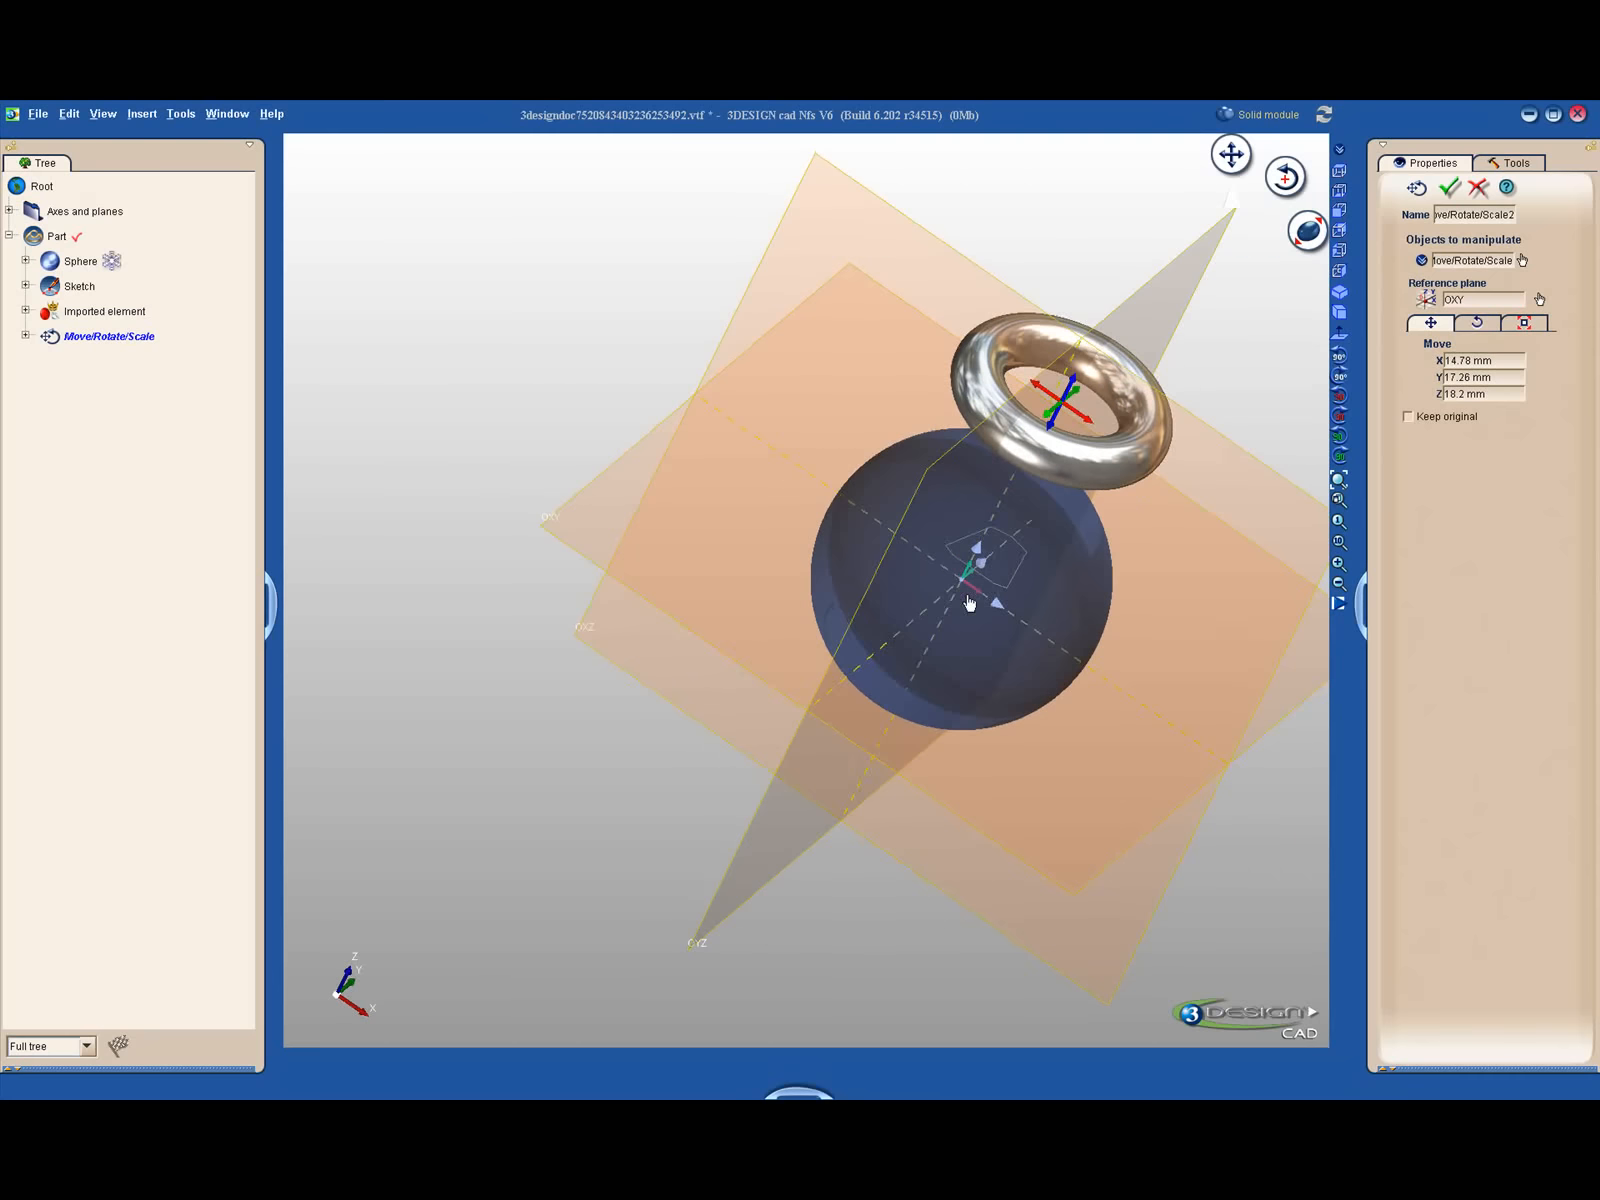
# - Adjust the torus move to about 0.37 mm in Z and 25.98 mm in Y so it intersects the frozen sphere, and apply it
pyautogui.moveTo(1064, 575); pyautogui.dragTo(1167, 388, button='middle')
pyautogui.moveTo(970, 316); pyautogui.dragTo(935, 543)
pyautogui.moveTo(935, 543); pyautogui.dragTo(908, 605, button='middle')
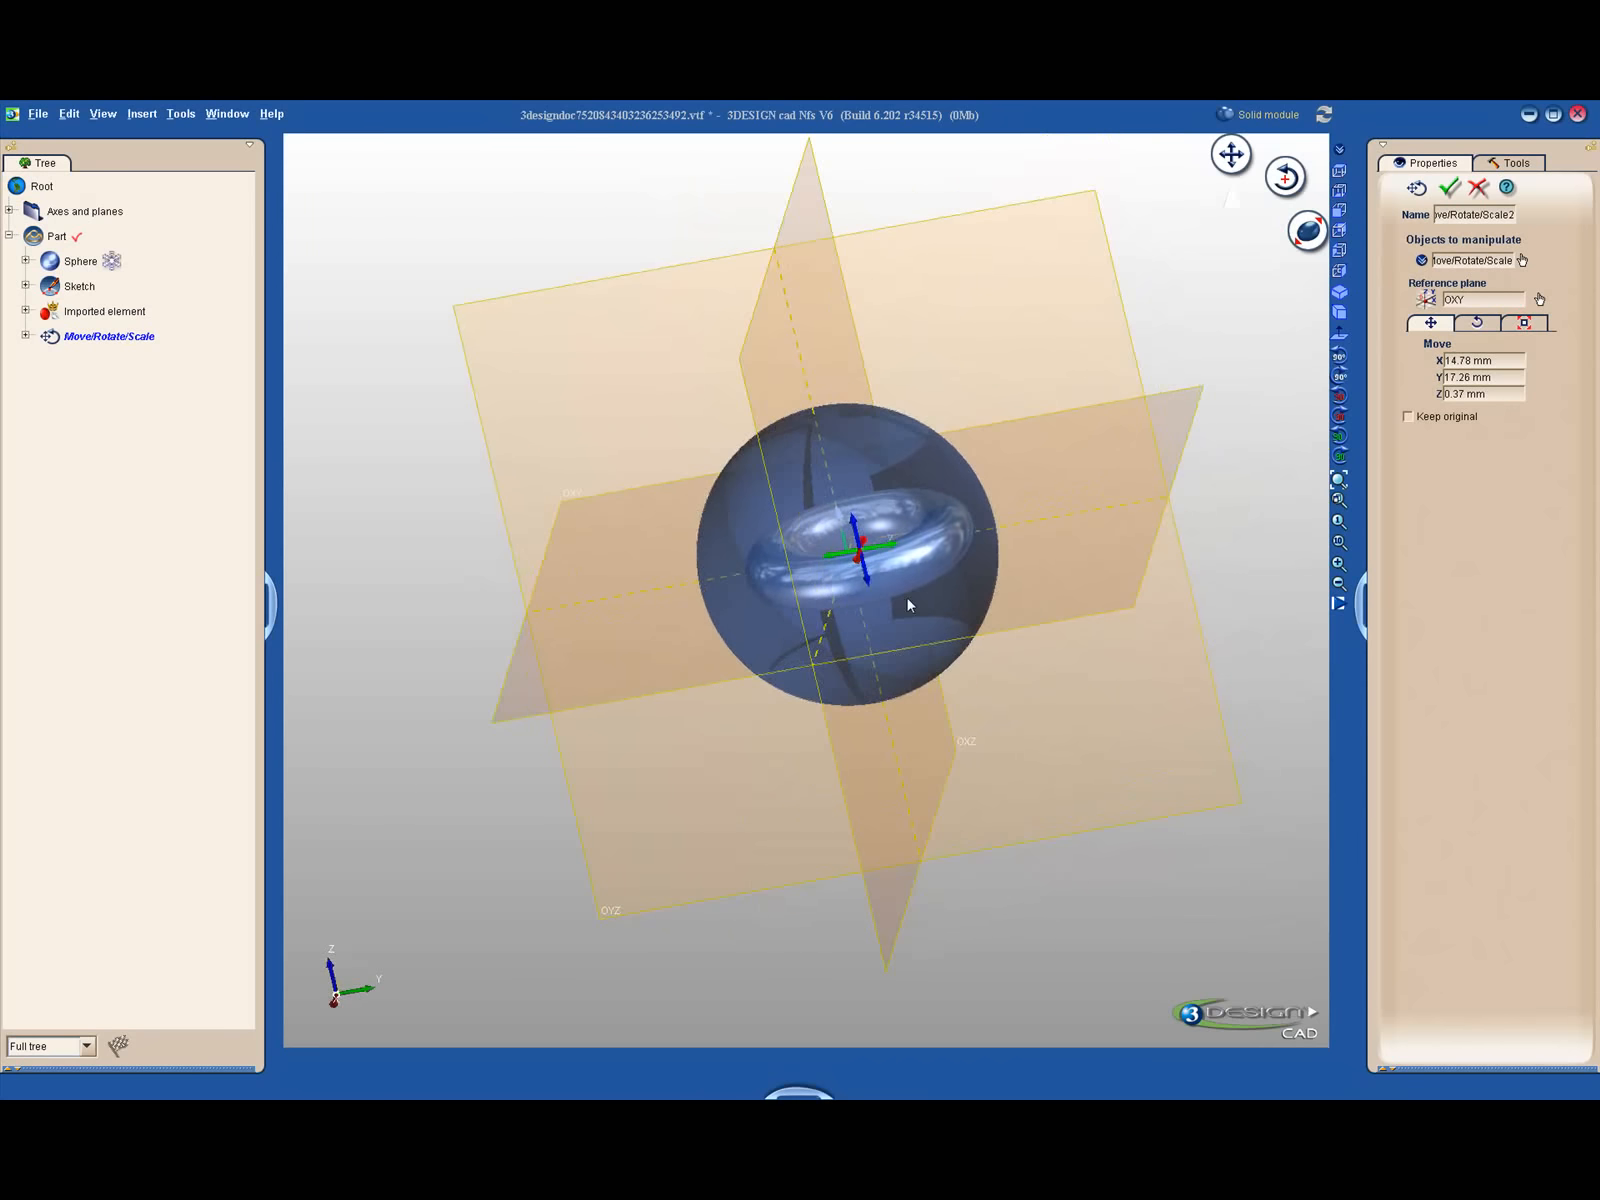
pyautogui.moveTo(888, 552); pyautogui.dragTo(1007, 555)
pyautogui.moveTo(1007, 555); pyautogui.dragTo(618, 664, button='middle')
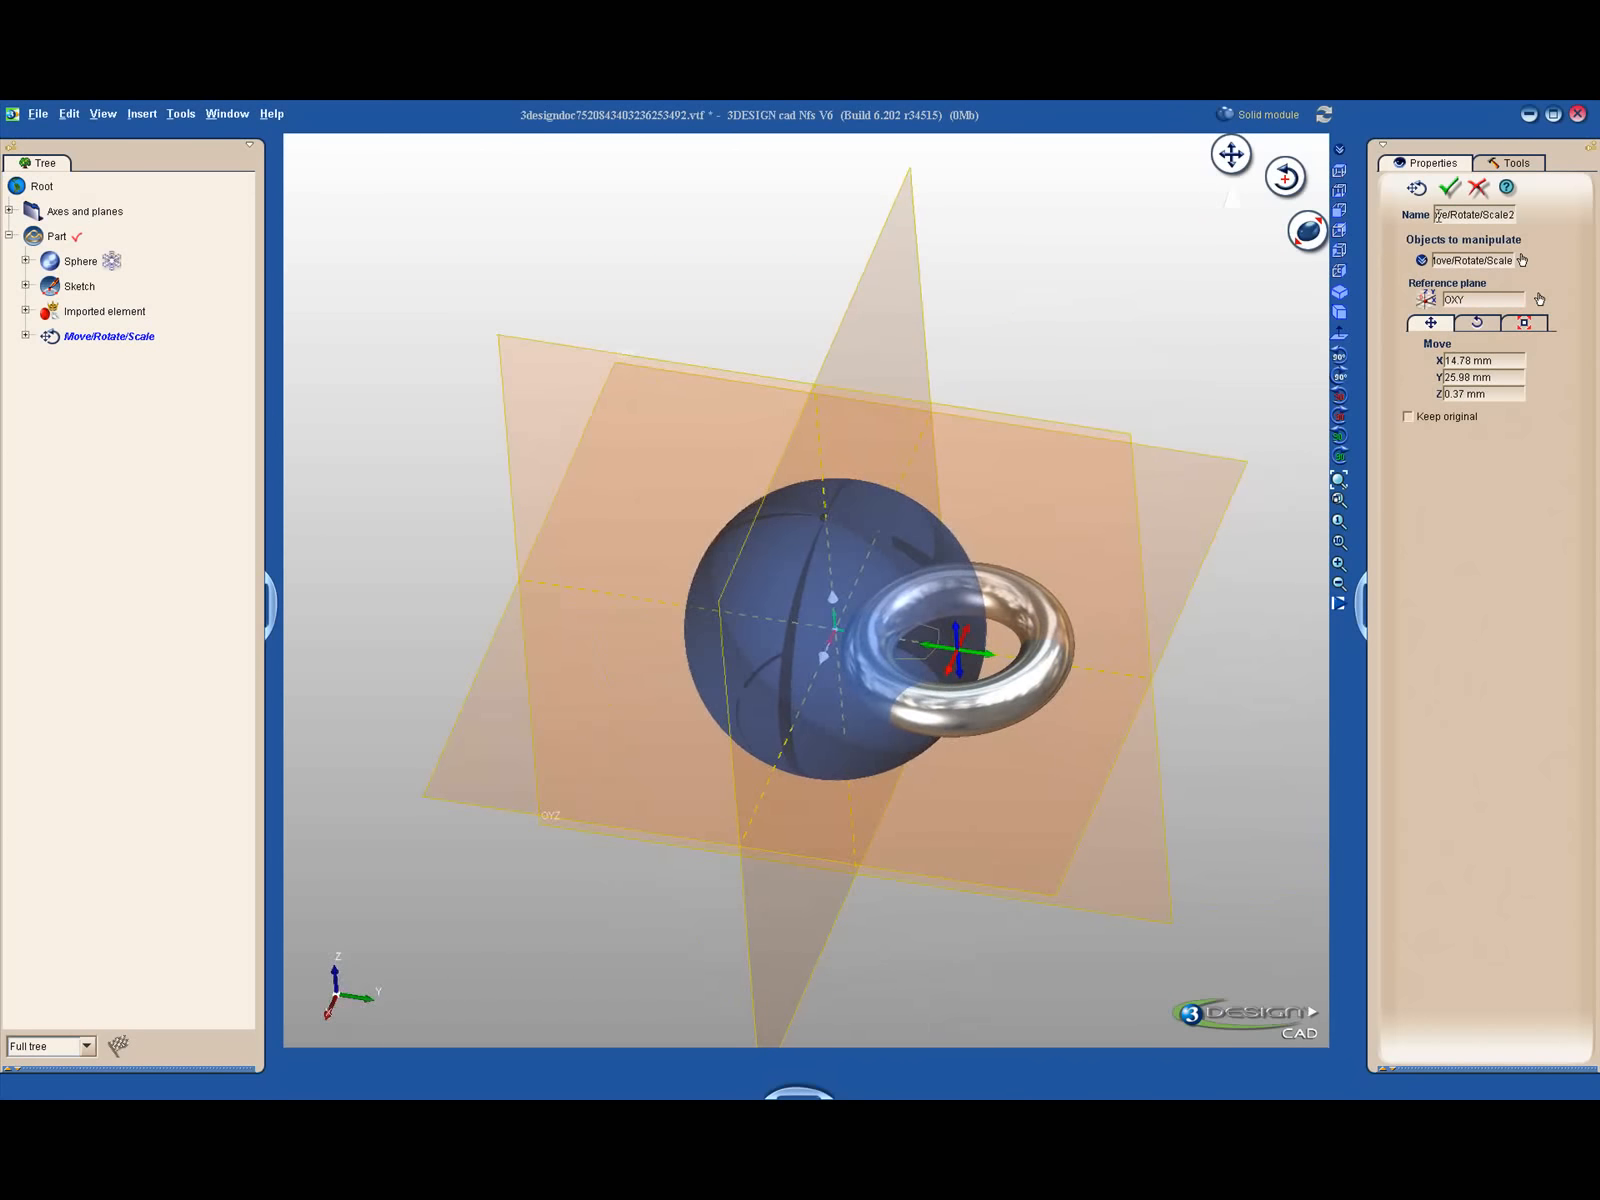
pyautogui.click(1449, 187)
# - Switch the sphere from frozen back to the normal shown state
pyautogui.moveTo(903, 293); pyautogui.dragTo(570, 400, button='middle')
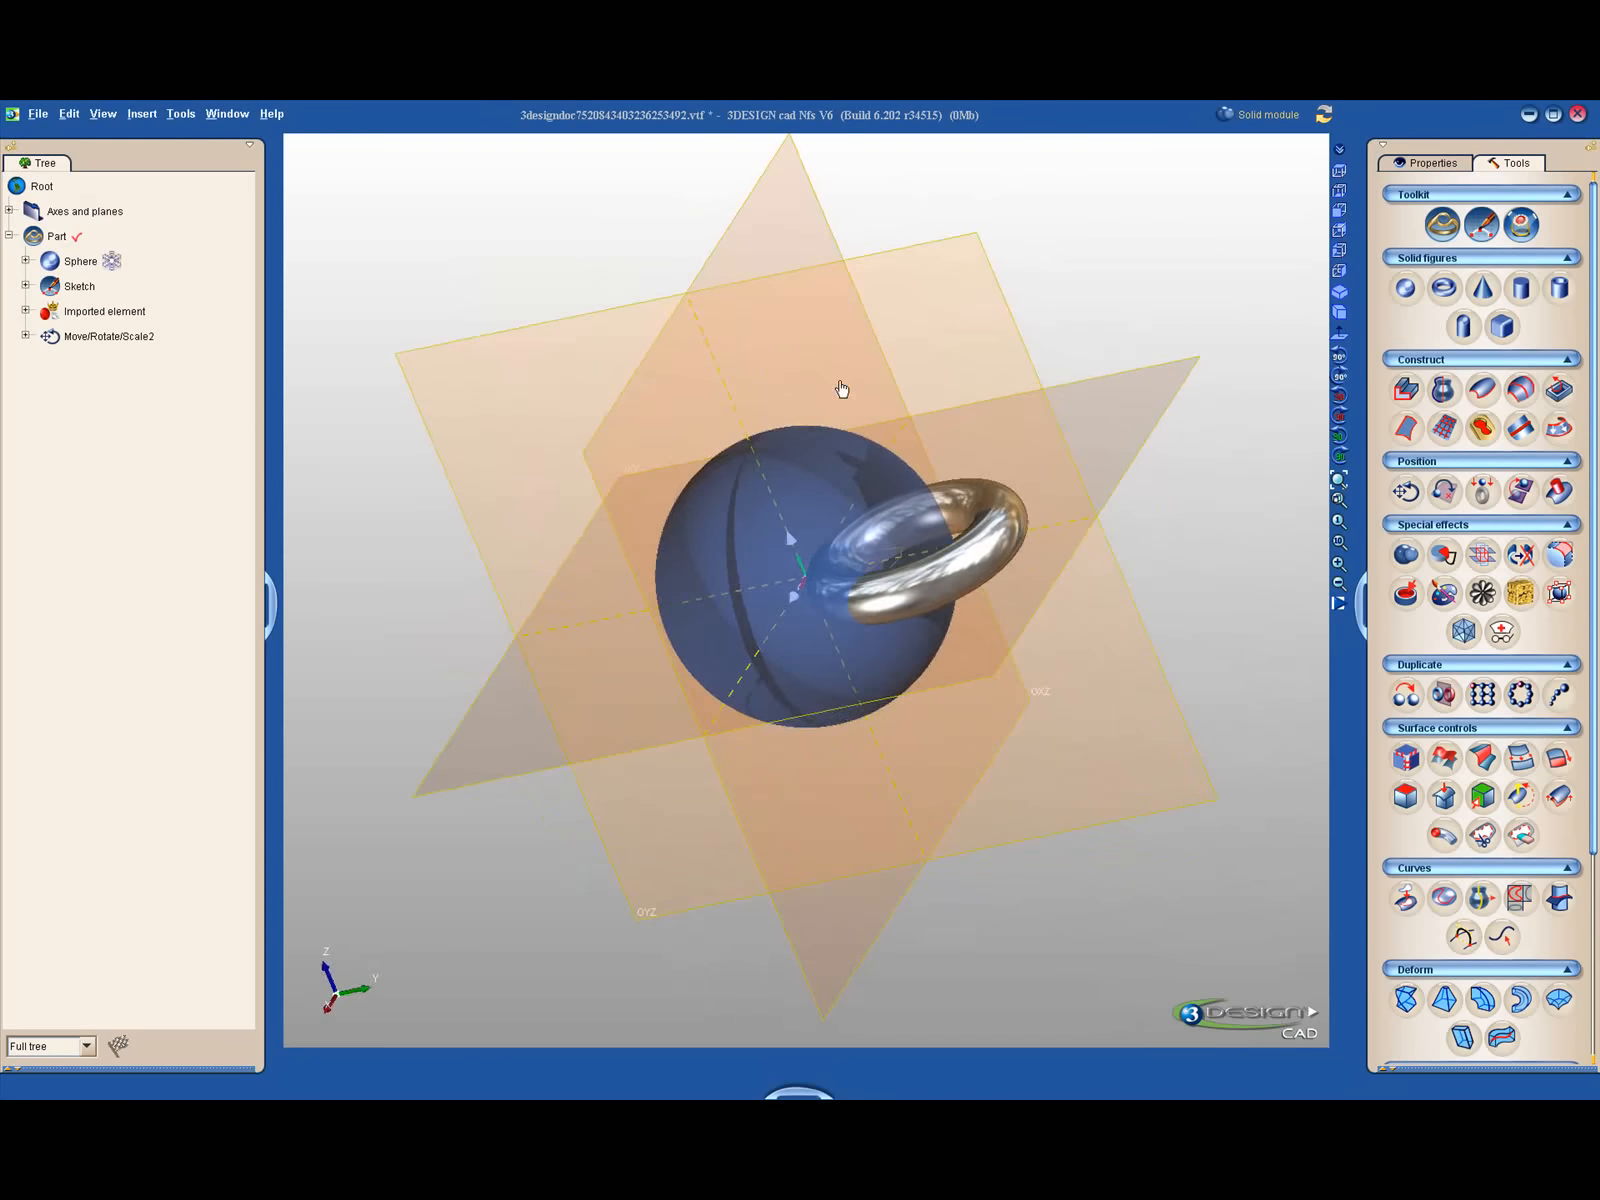
pyautogui.rightClick(83, 267)
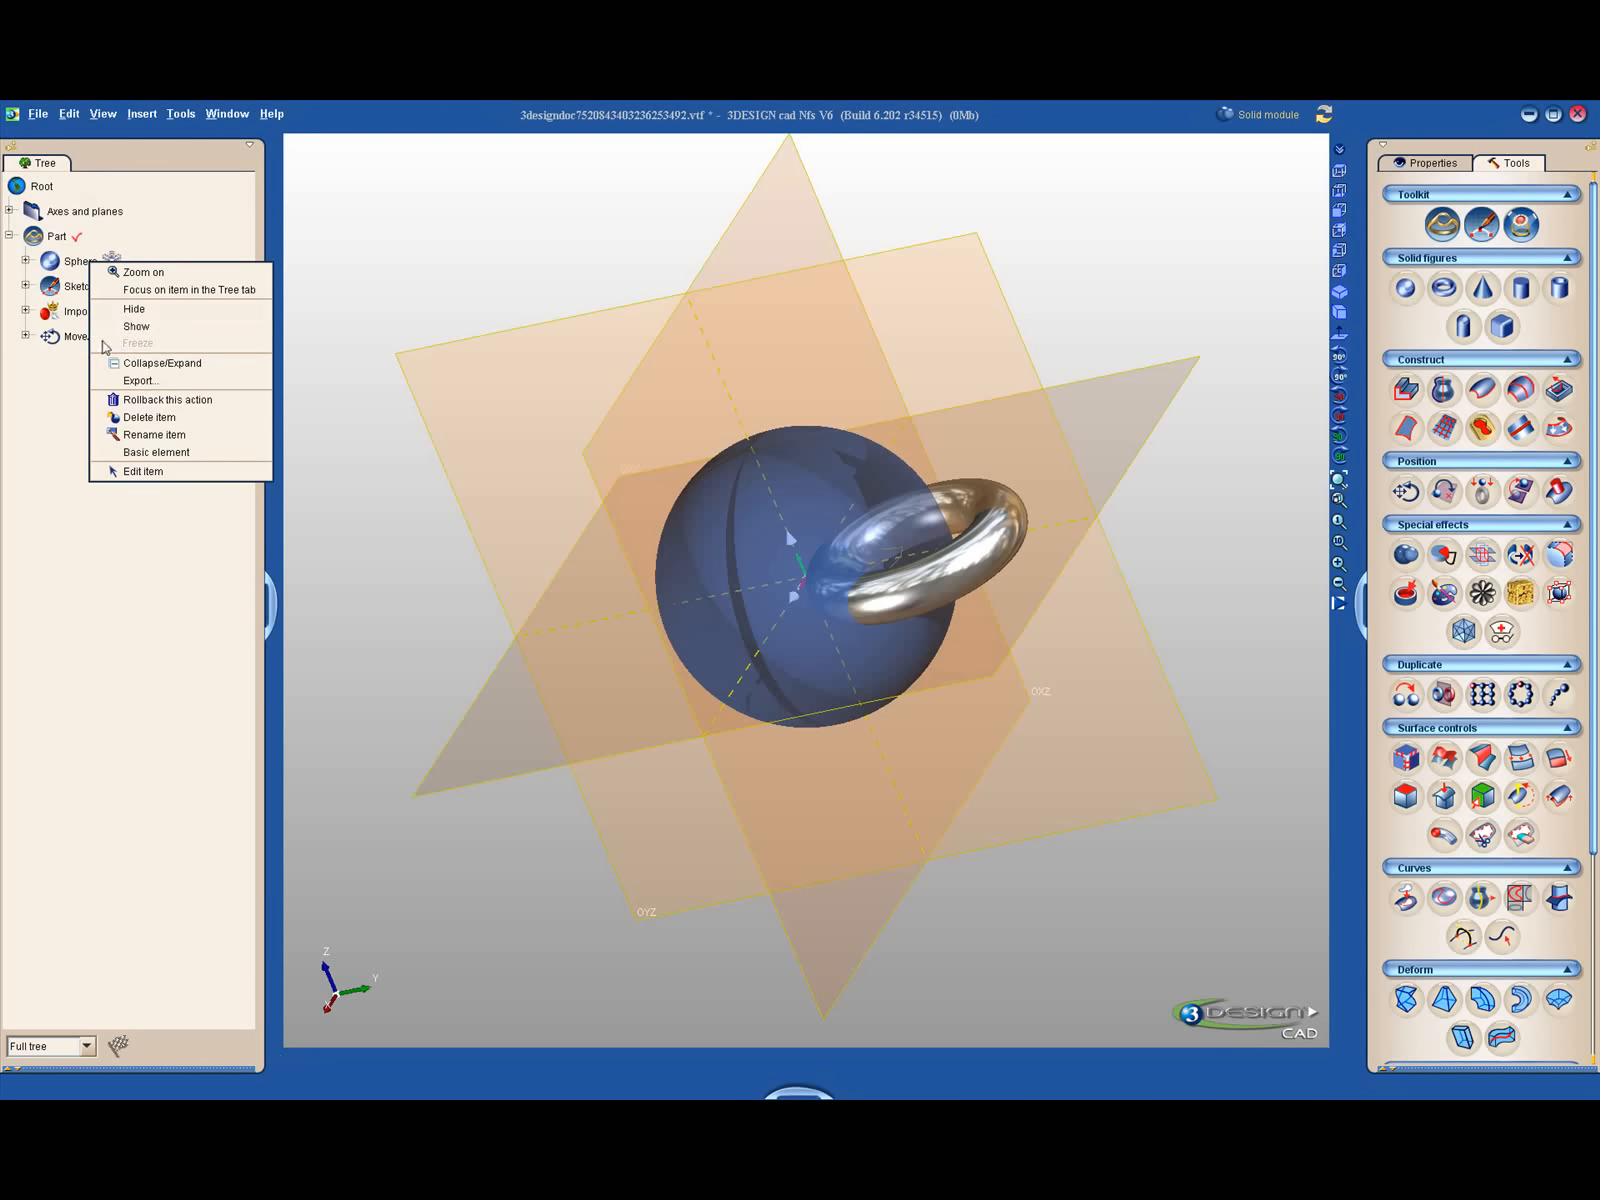
pyautogui.click(135, 327)
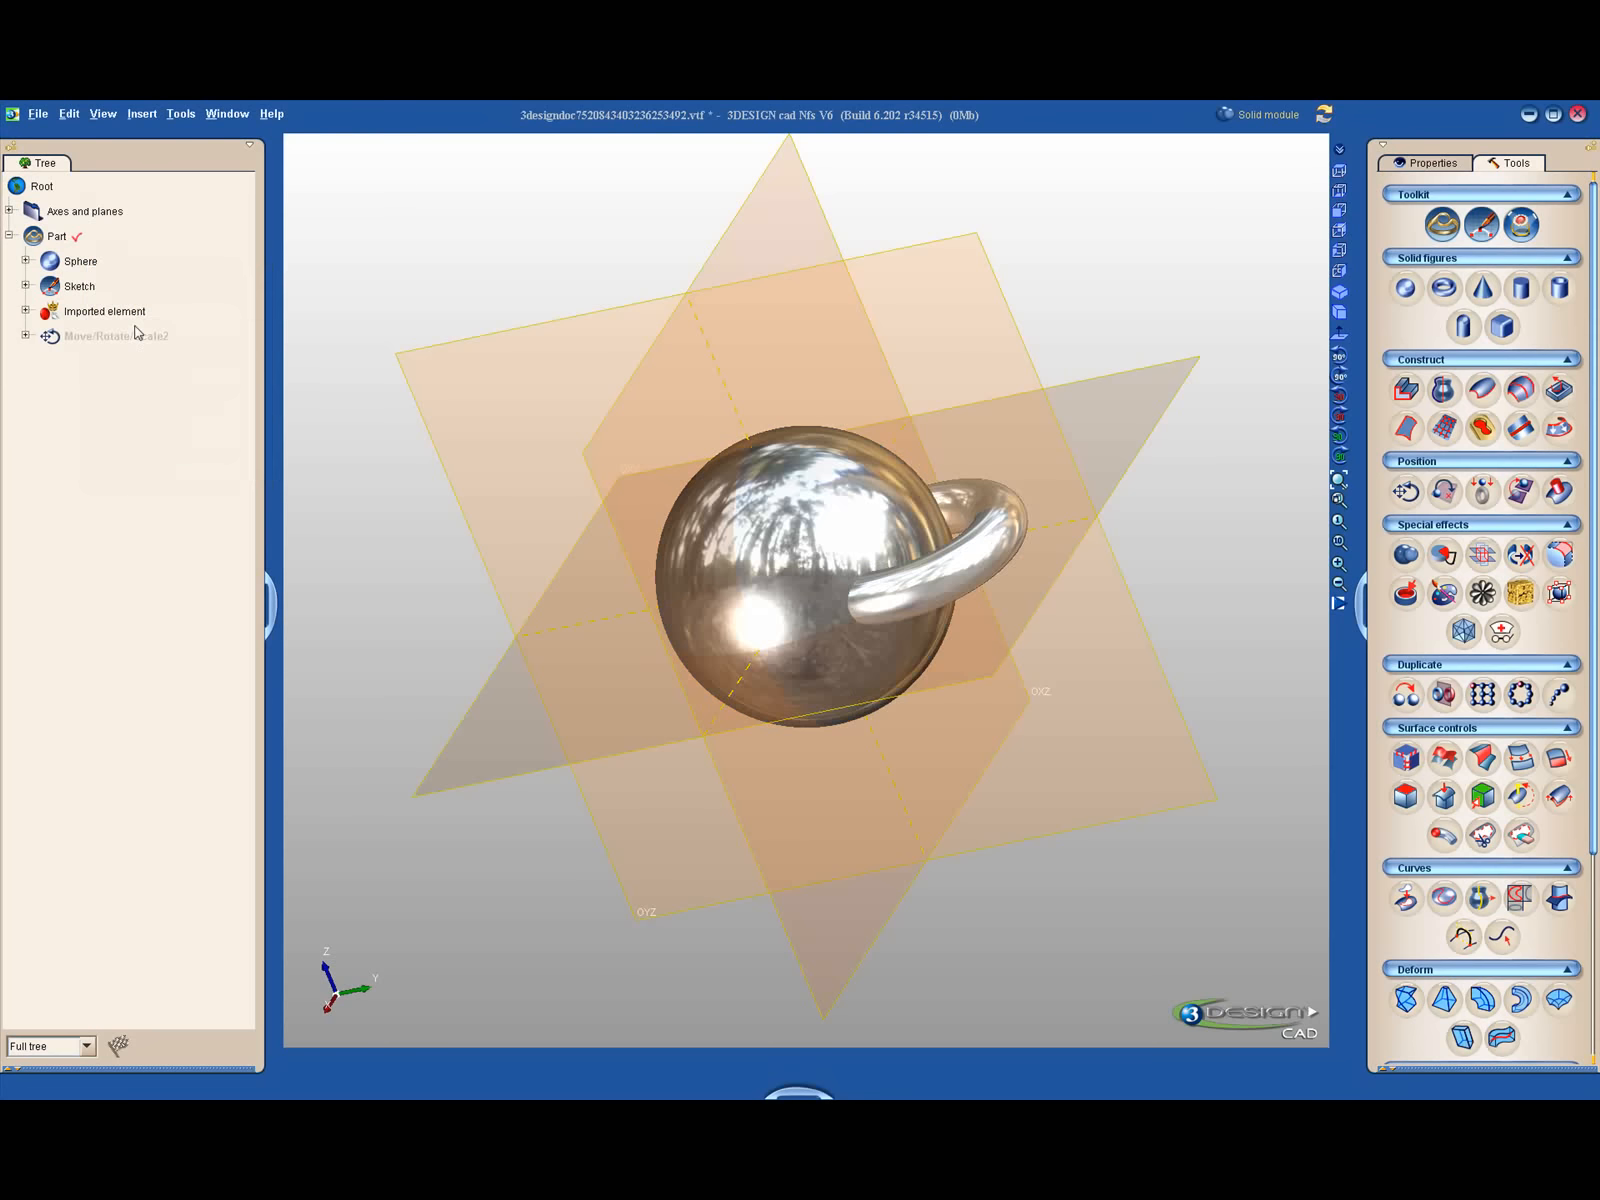
# - Hide the sphere, view the torus alone from another angle, and show the sphere again
pyautogui.moveTo(604, 554)
pyautogui.mouseDown(button='middle')
pyautogui.moveTo(362, 652)
pyautogui.moveTo(395, 561)
pyautogui.mouseUp(button='middle')
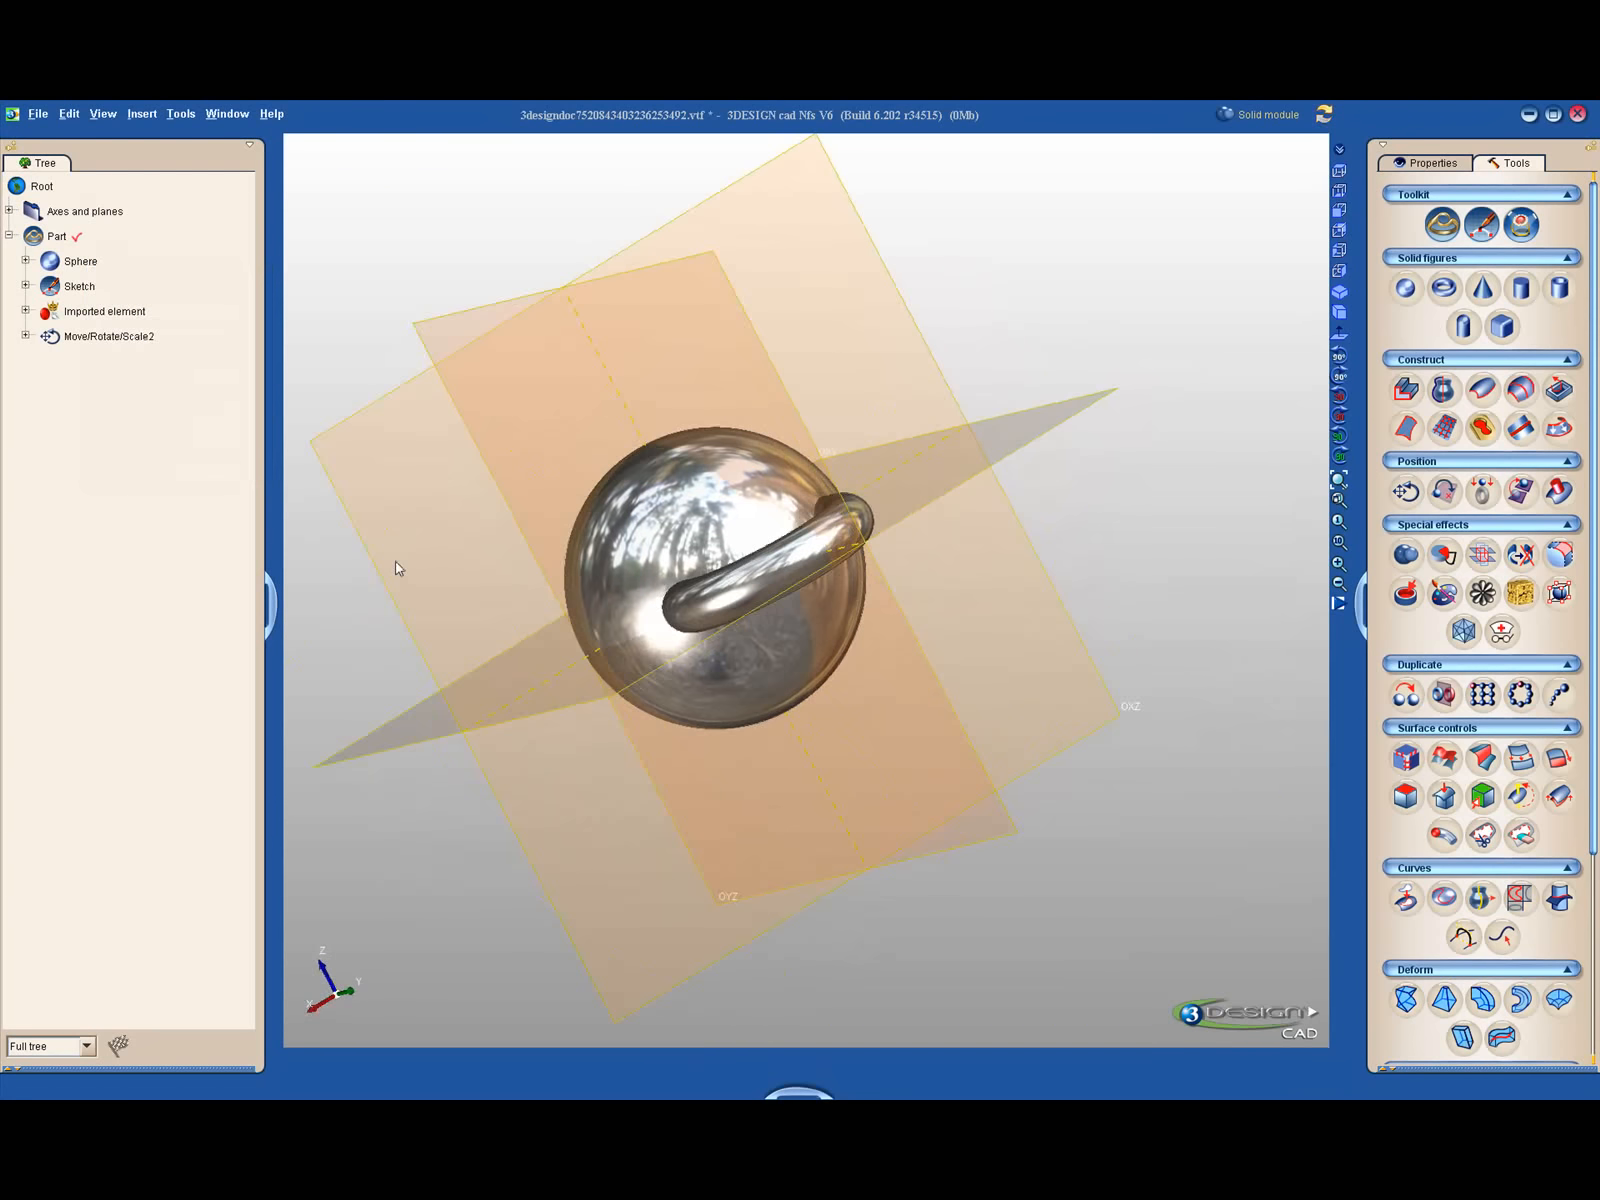
pyautogui.rightClick(88, 263)
pyautogui.click(135, 313)
pyautogui.moveTo(480, 470); pyautogui.dragTo(650, 640, button='middle')
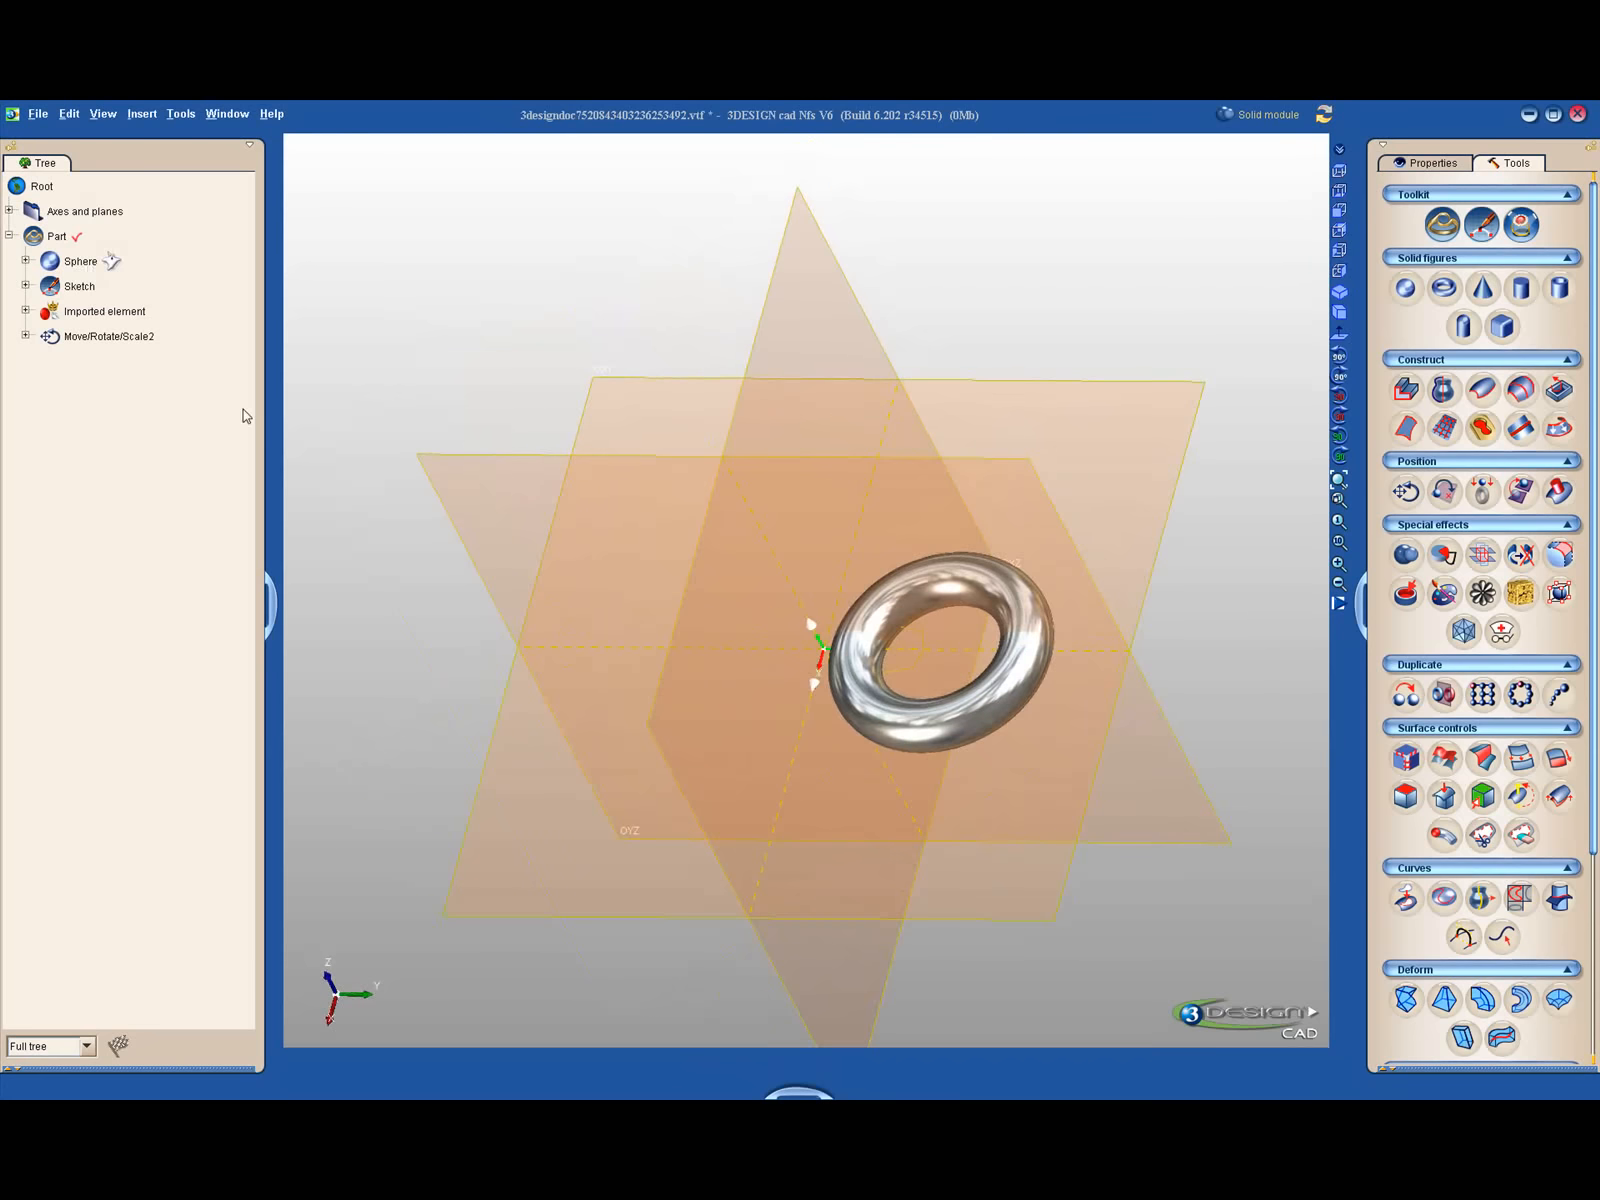
pyautogui.rightClick(98, 262)
pyautogui.click(137, 327)
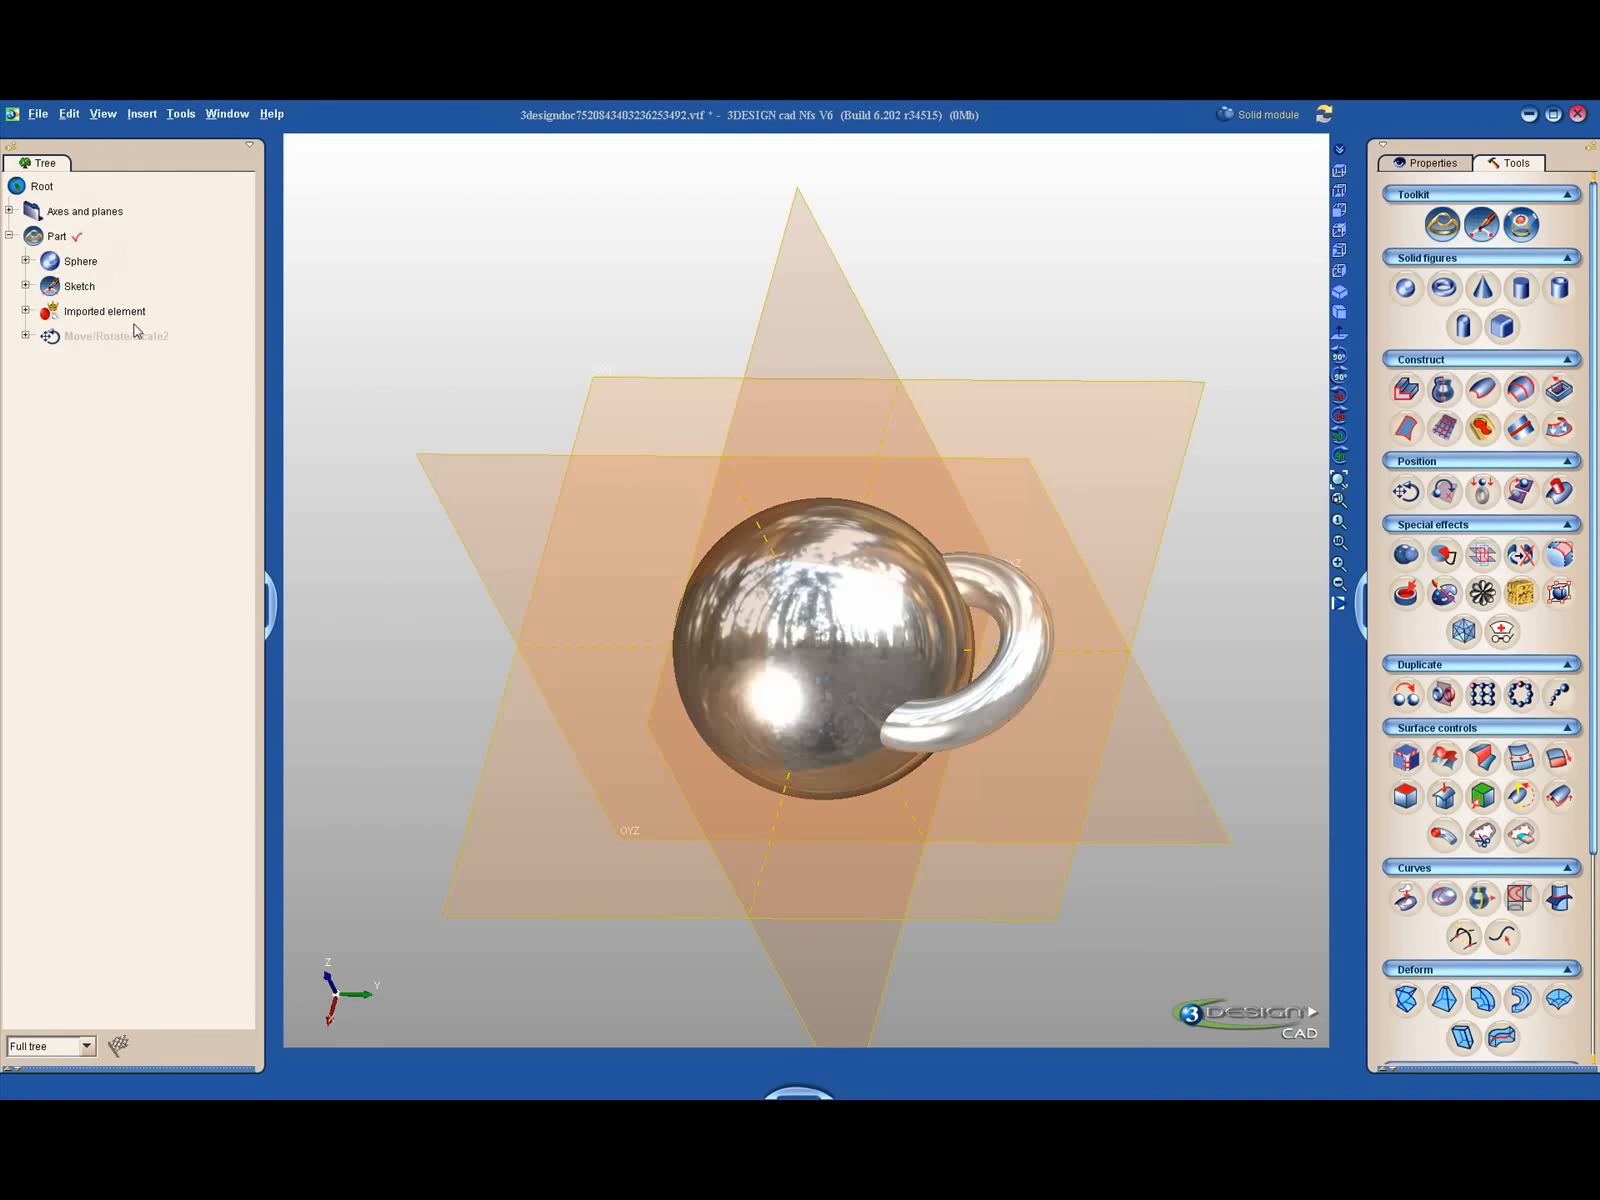
# - Cycle the torus directly in the 3D view through its hidden, frozen and shown states, ending with it shown
pyautogui.moveTo(357, 461); pyautogui.dragTo(296, 321, button='middle')
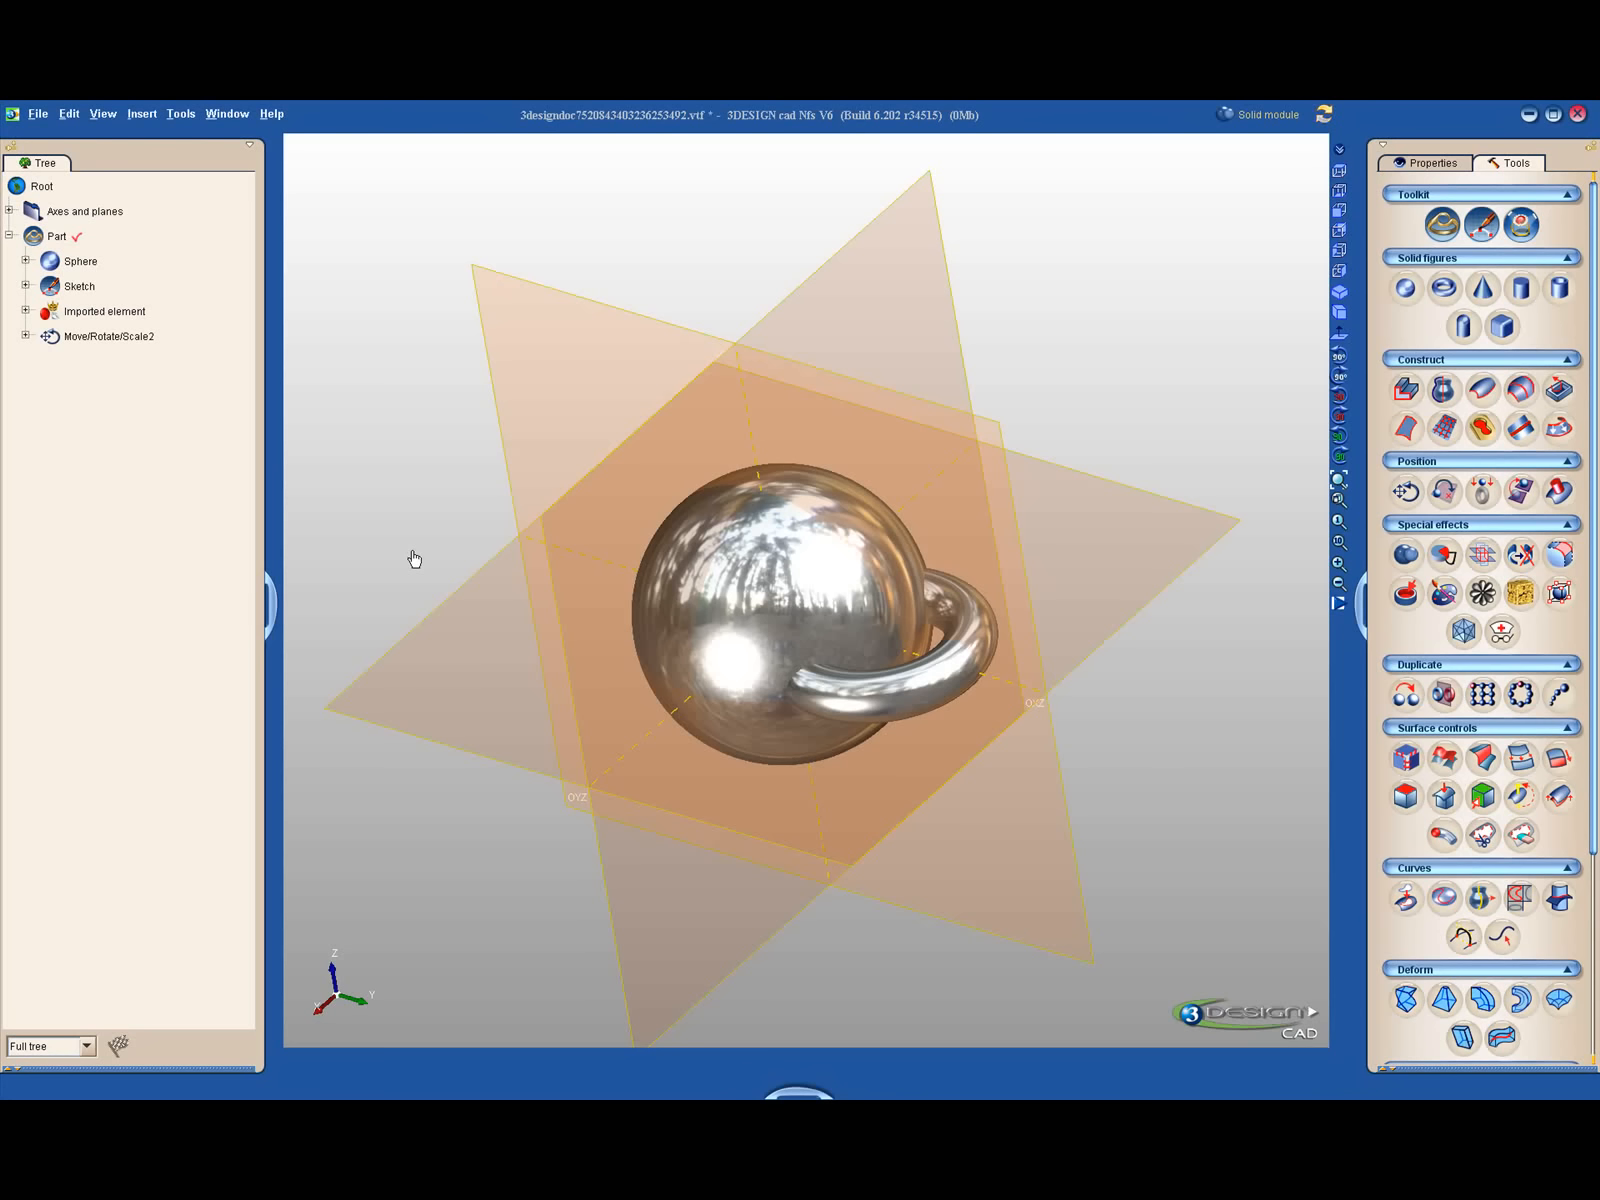
pyautogui.moveTo(636, 507); pyautogui.dragTo(692, 575, button='middle')
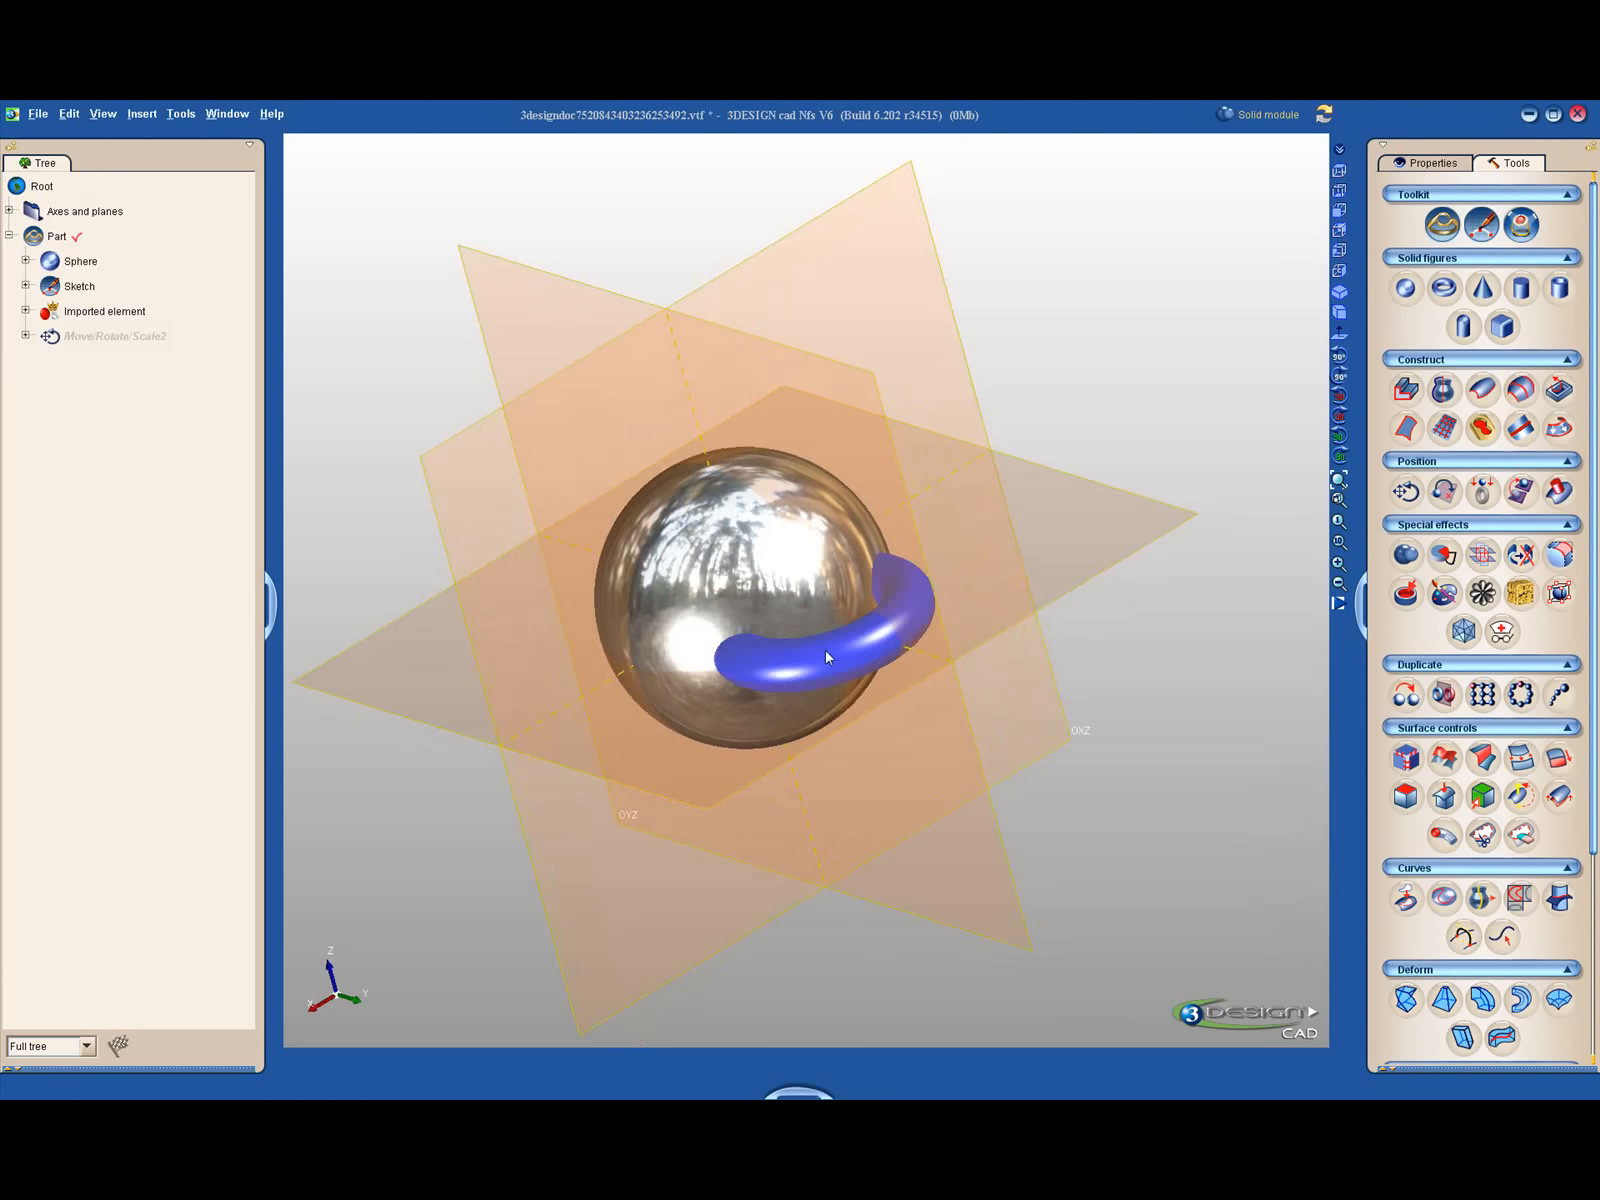
pyautogui.hotkey('ctrl', 'h')
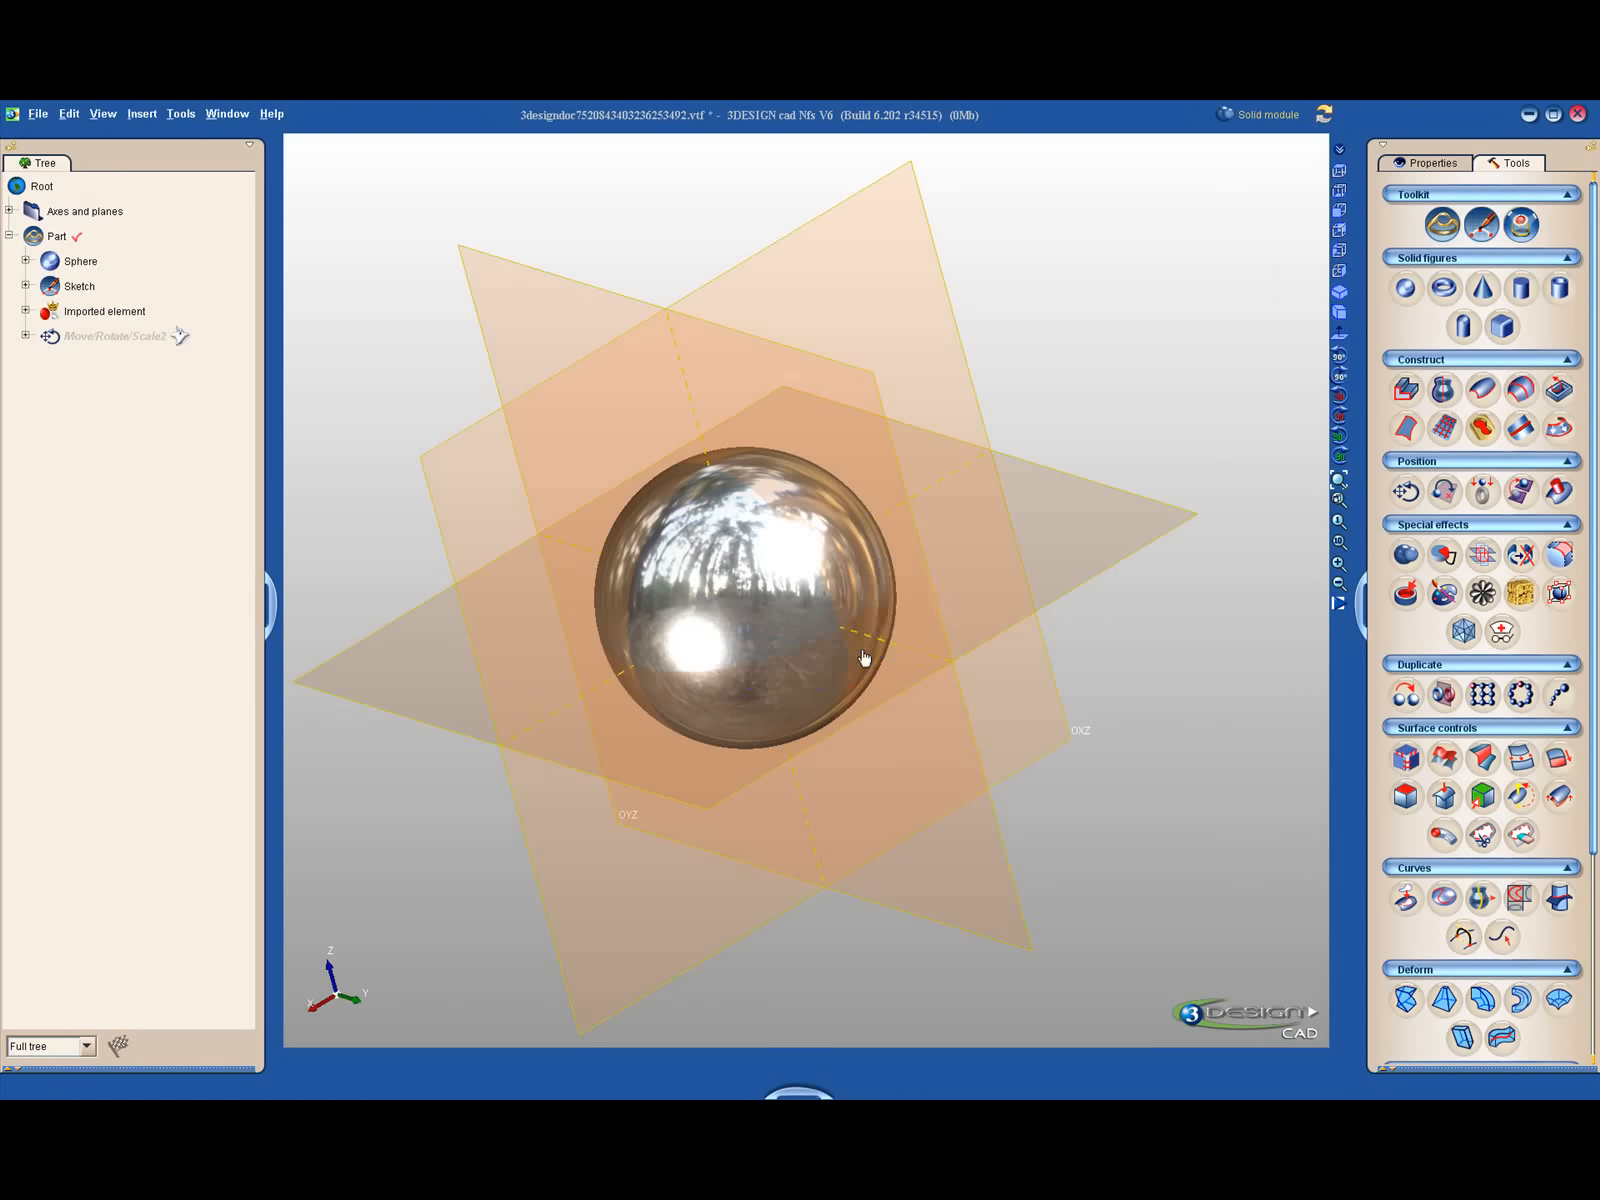
pyautogui.hotkey('ctrl', 'h')
pyautogui.hotkey('ctrl', 'h')
pyautogui.hotkey('ctrl', 'h')
pyautogui.hotkey('ctrl', 'h')
pyautogui.hotkey('ctrl', 'h')
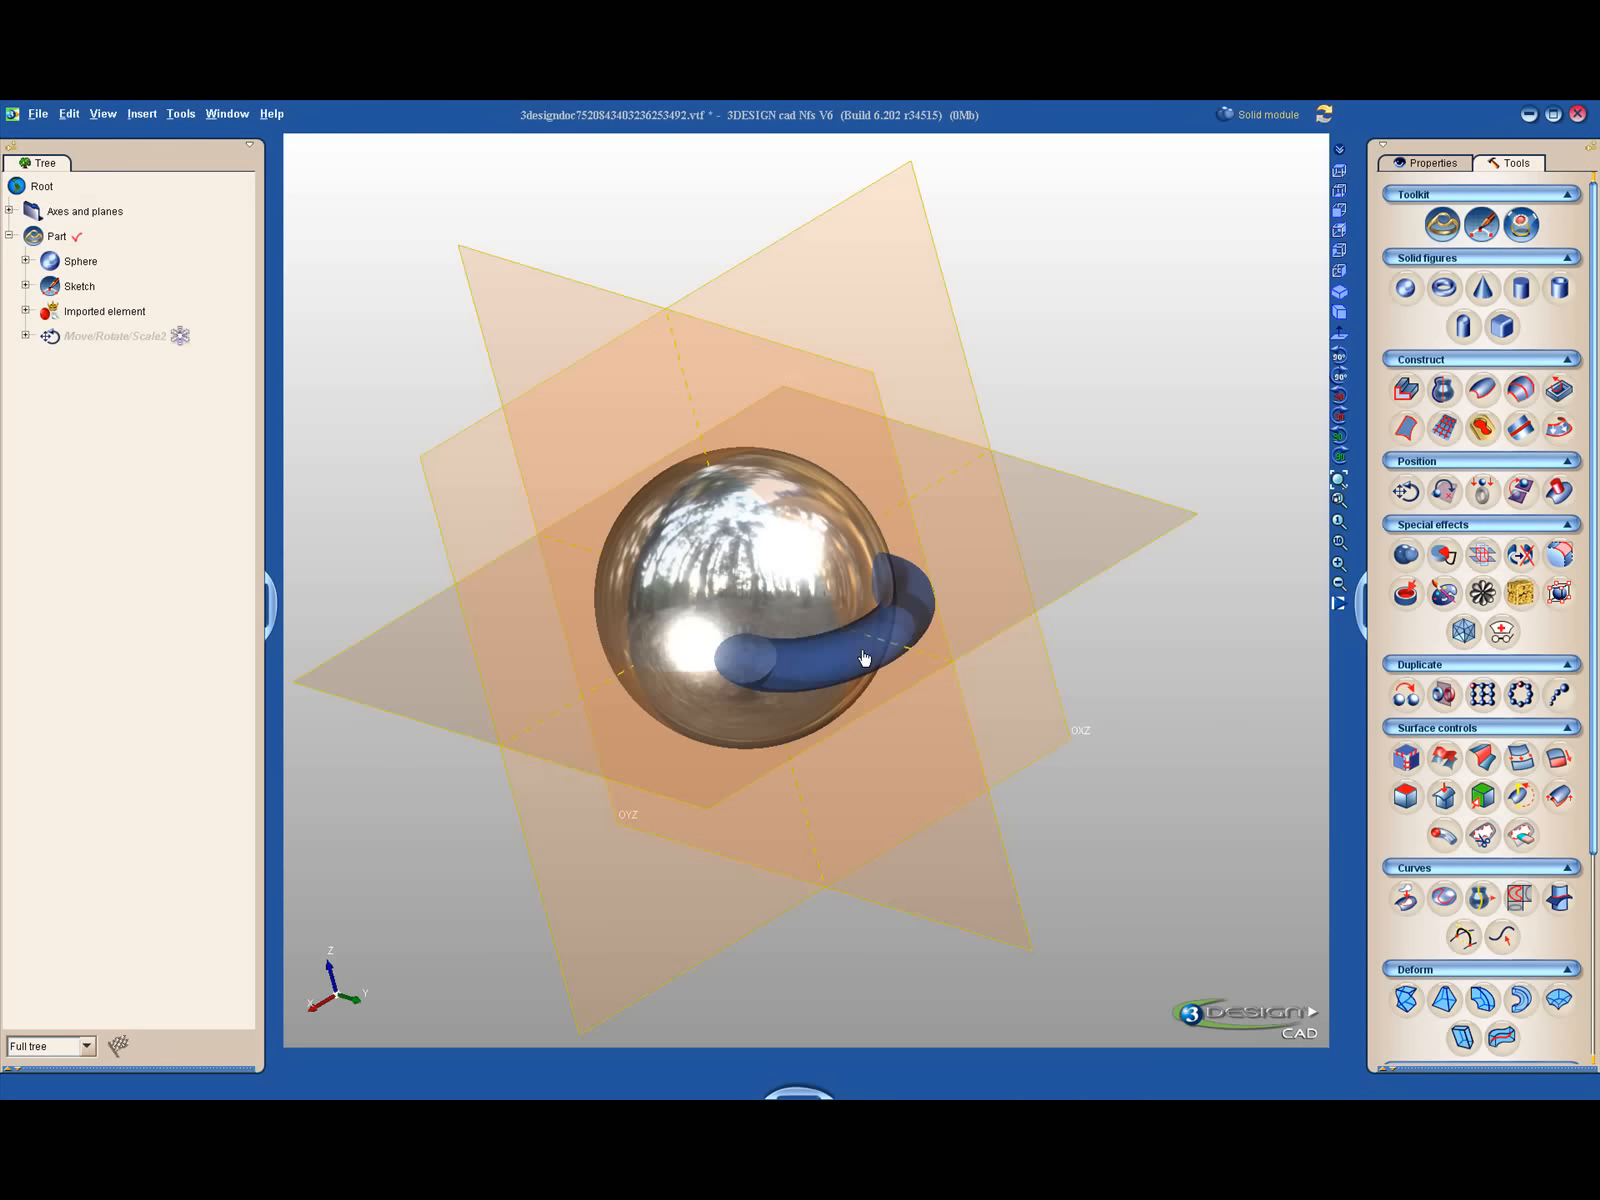
pyautogui.hotkey('ctrl', 'h')
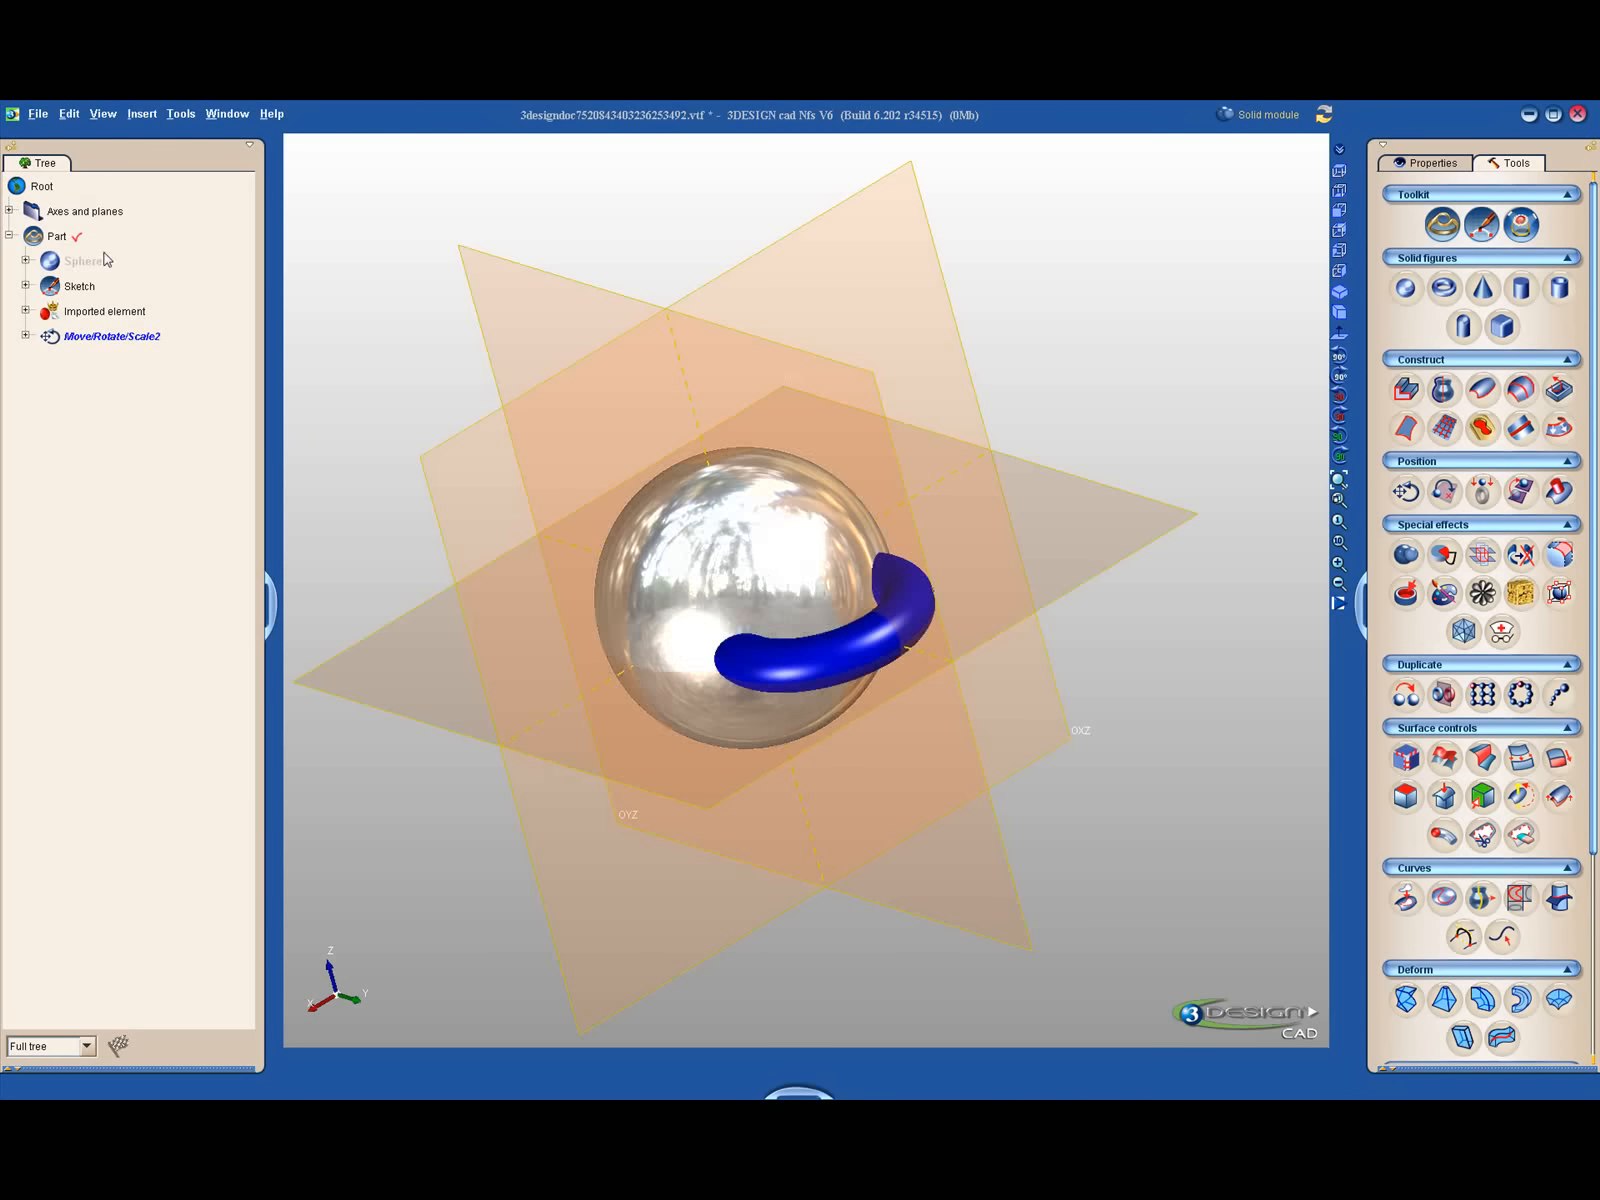
# - Select the moved torus in the construction tree and cycle it through hidden, frozen and shown, ending with it shown
pyautogui.click(85, 336)
pyautogui.press('space')
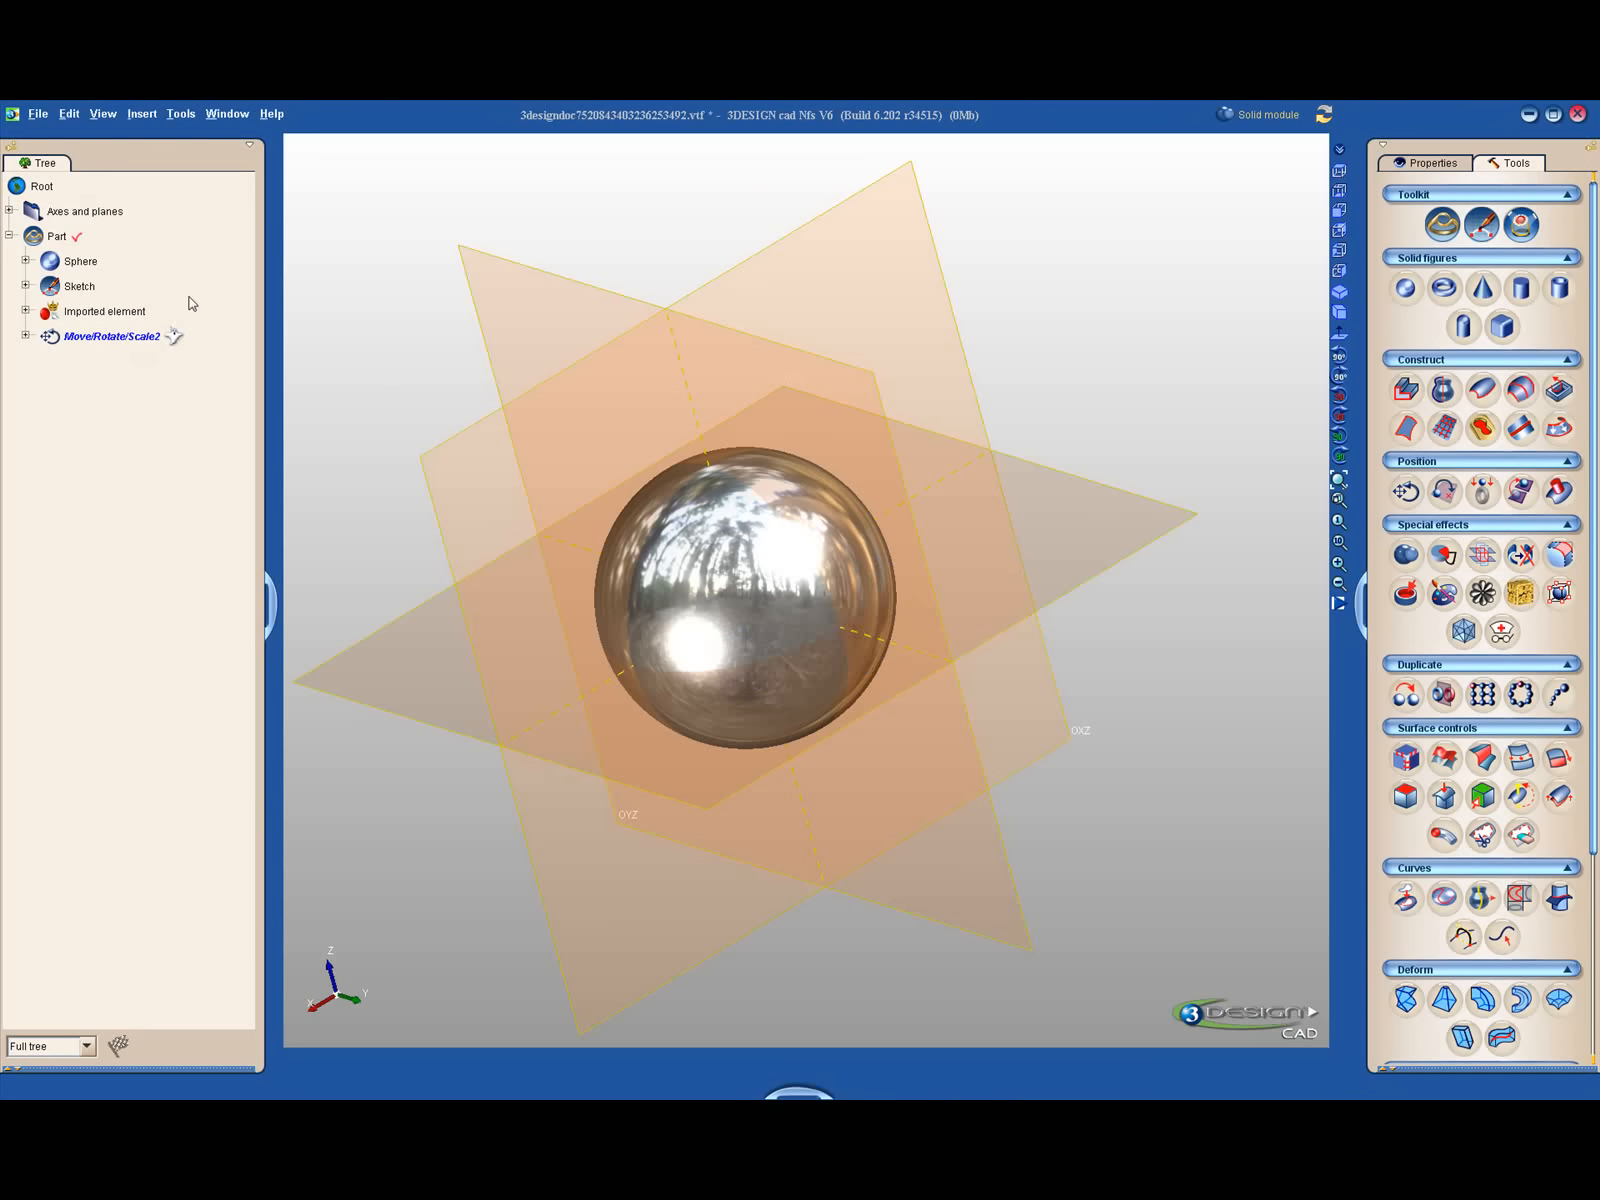
pyautogui.press('space')
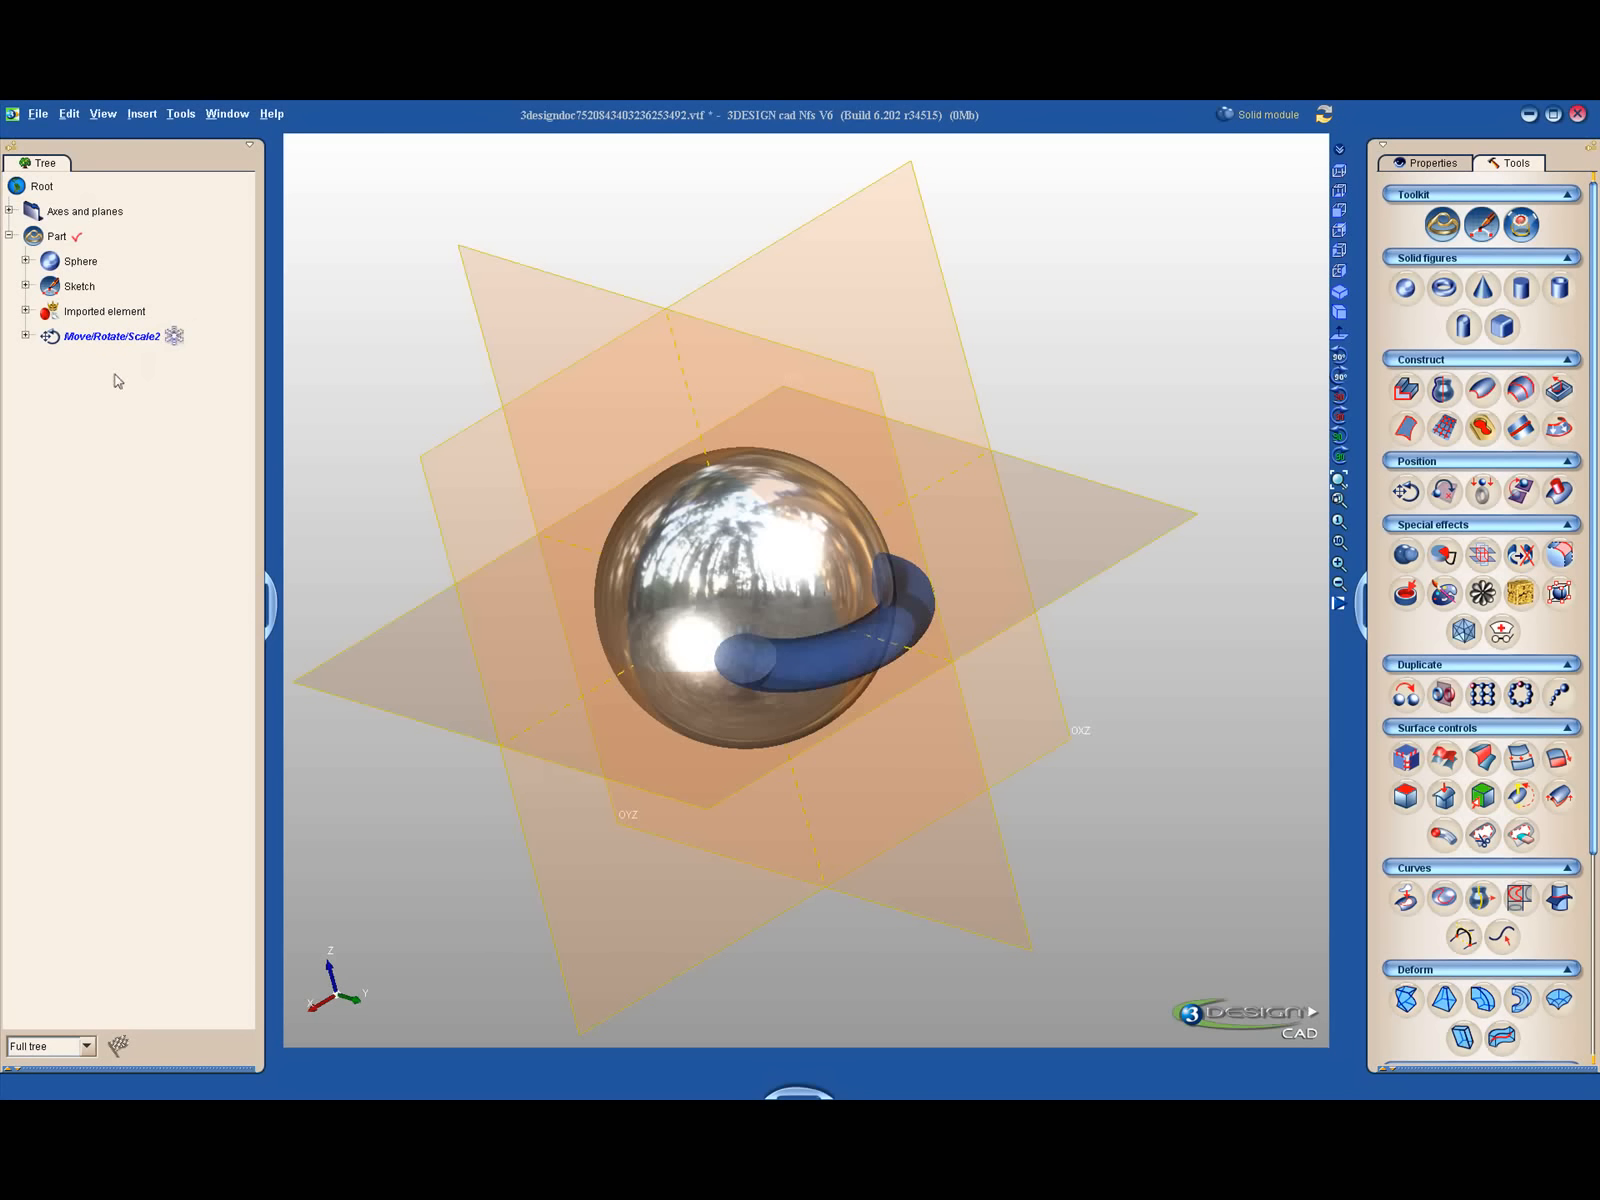
pyautogui.press('space')
pyautogui.press('space')
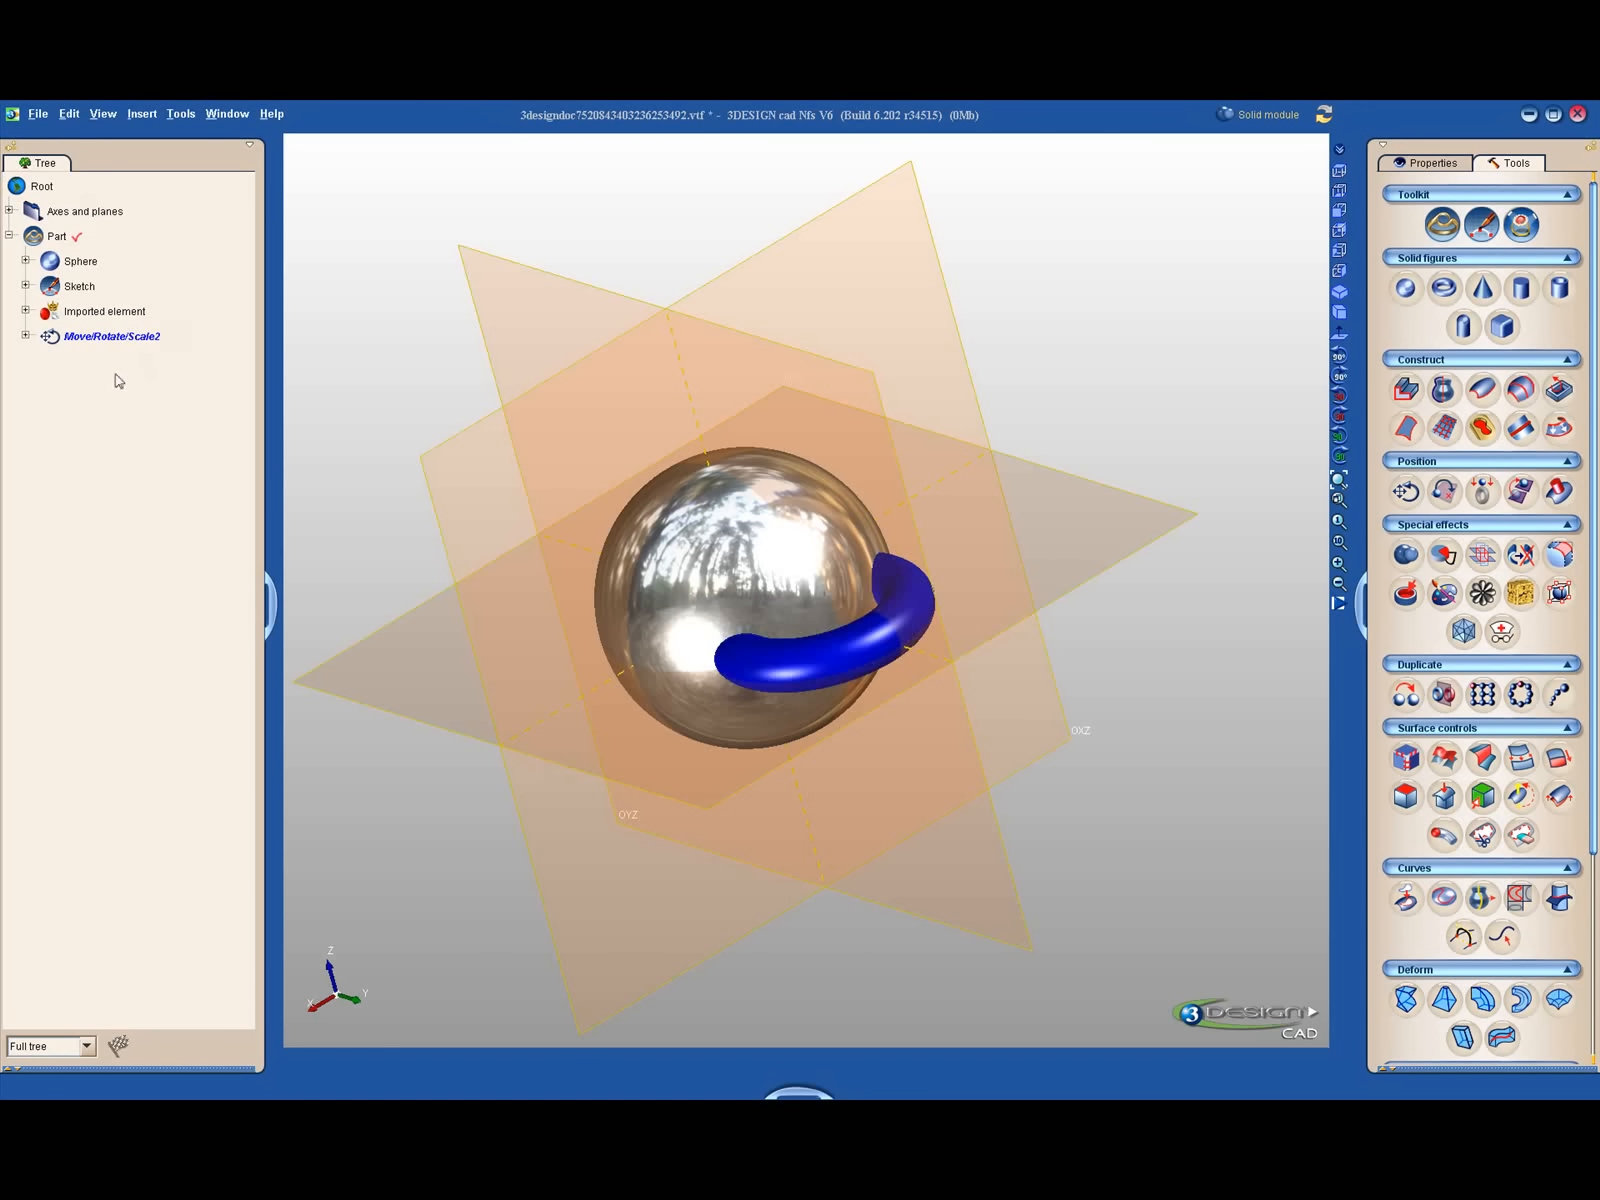